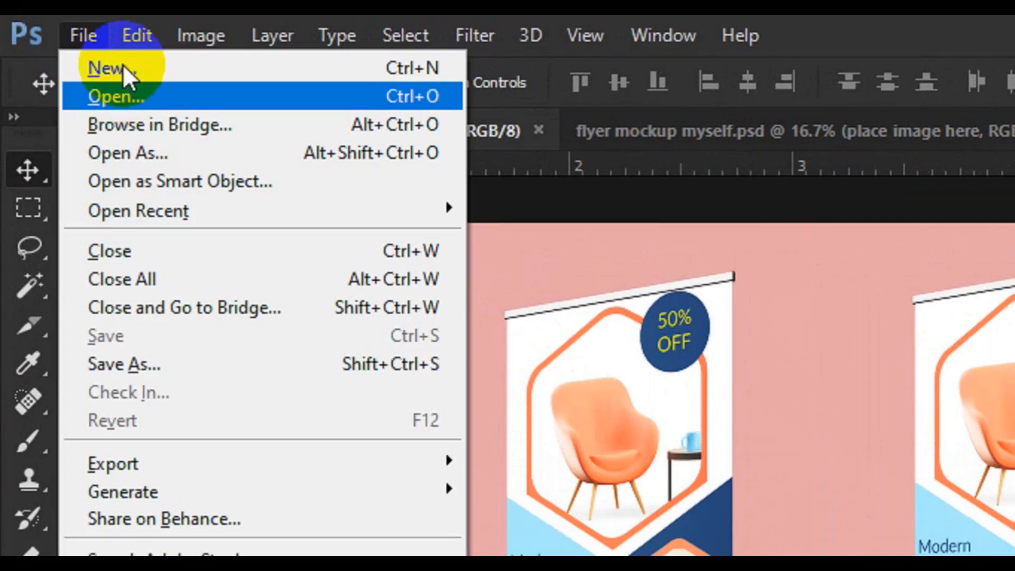
- Create a new document named "A4 Corporate flyer", 8.5 inches wide and 11 inches high
click(118, 70)
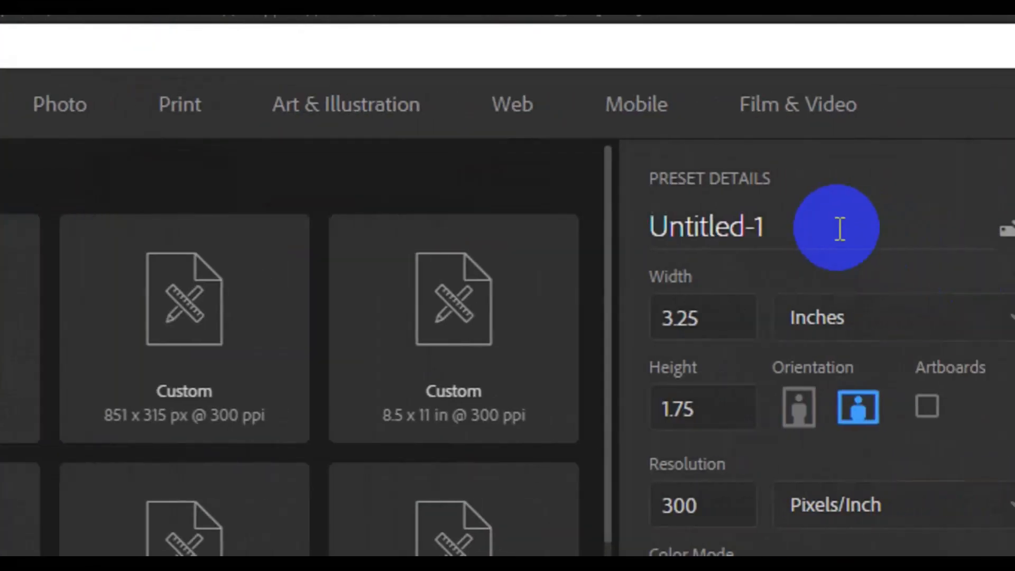
drag(757, 241, 545, 290)
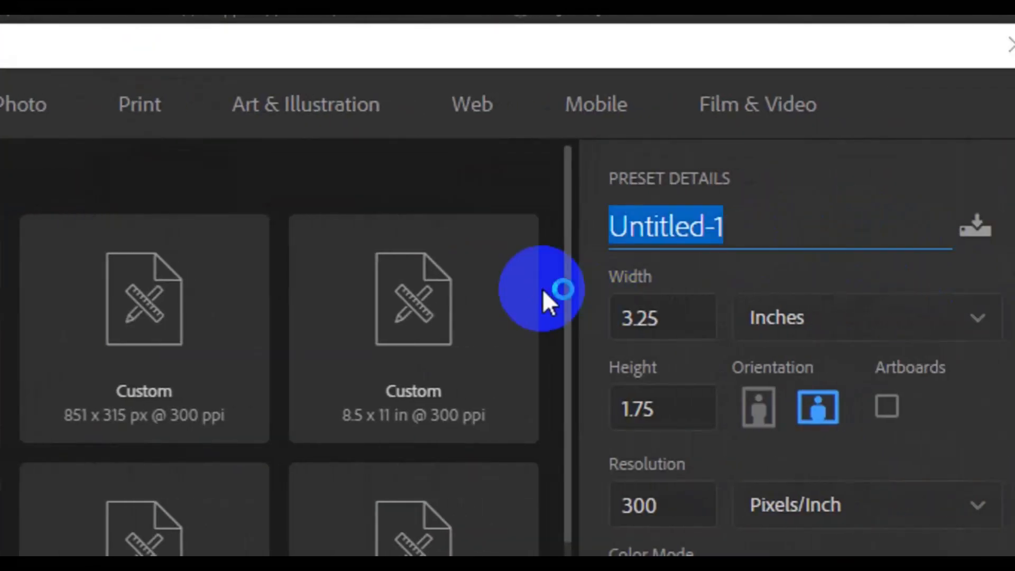
text(A4 C)
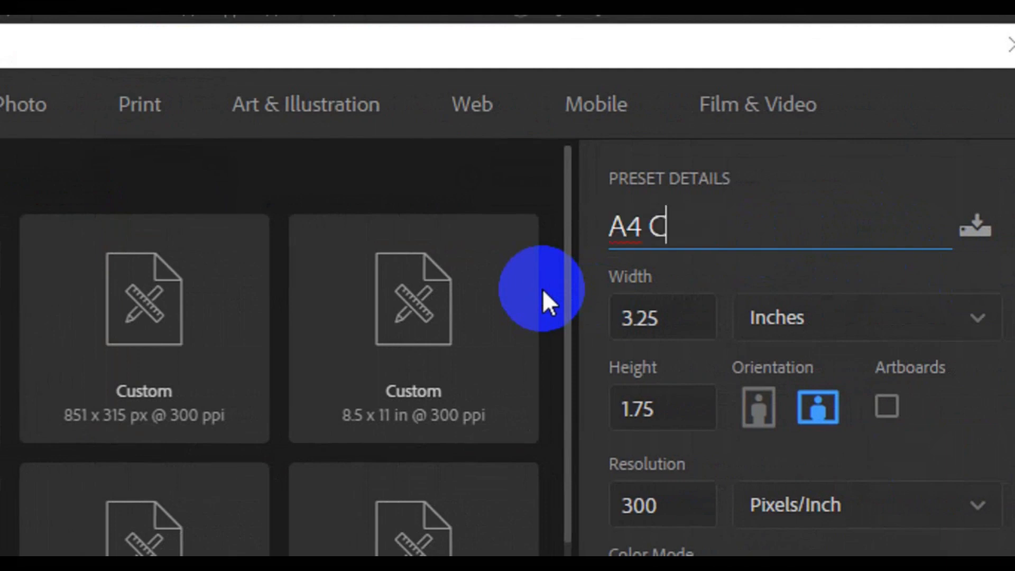
text(orporate flyer)
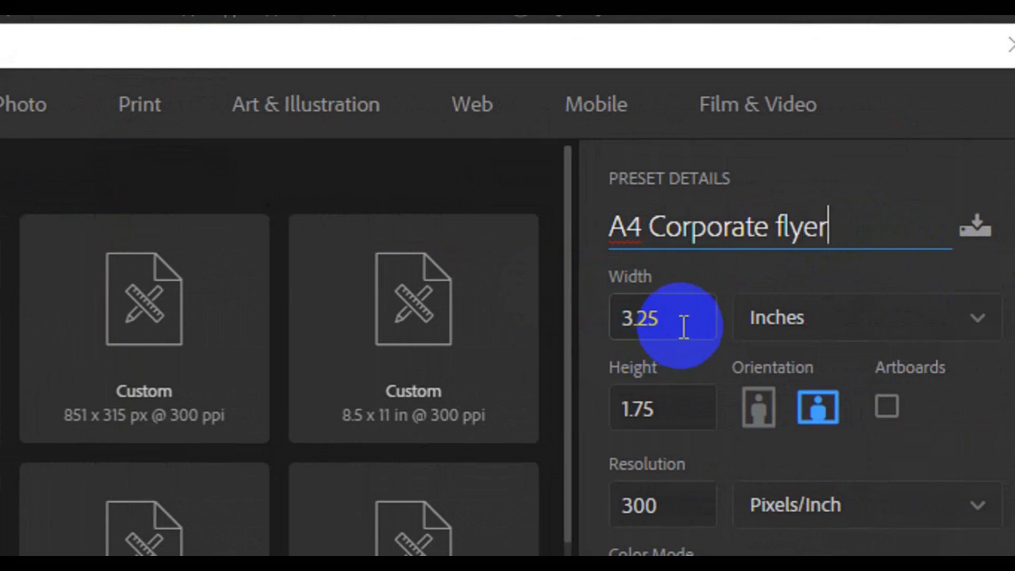
click(585, 329)
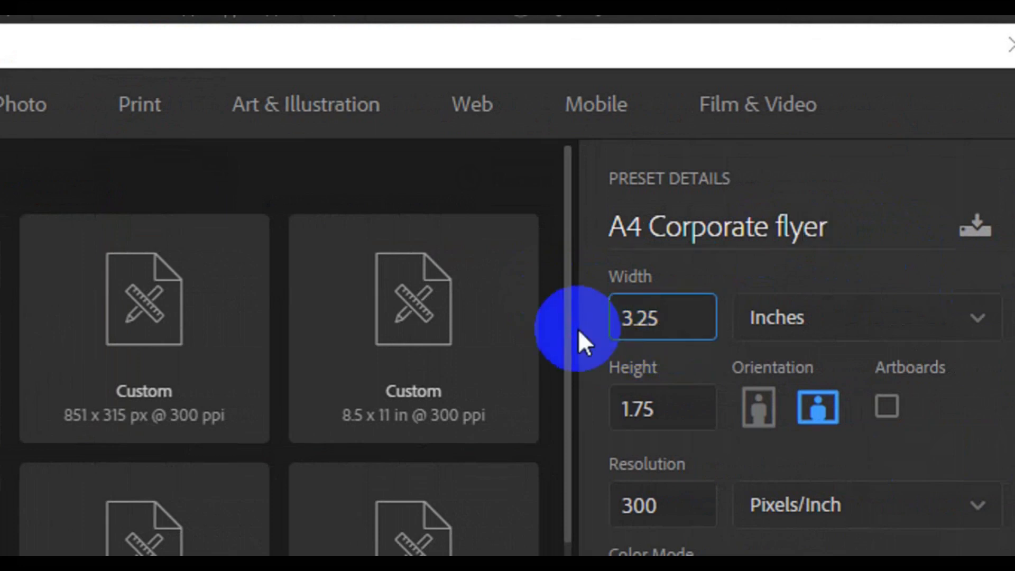
key(ctrl+a)
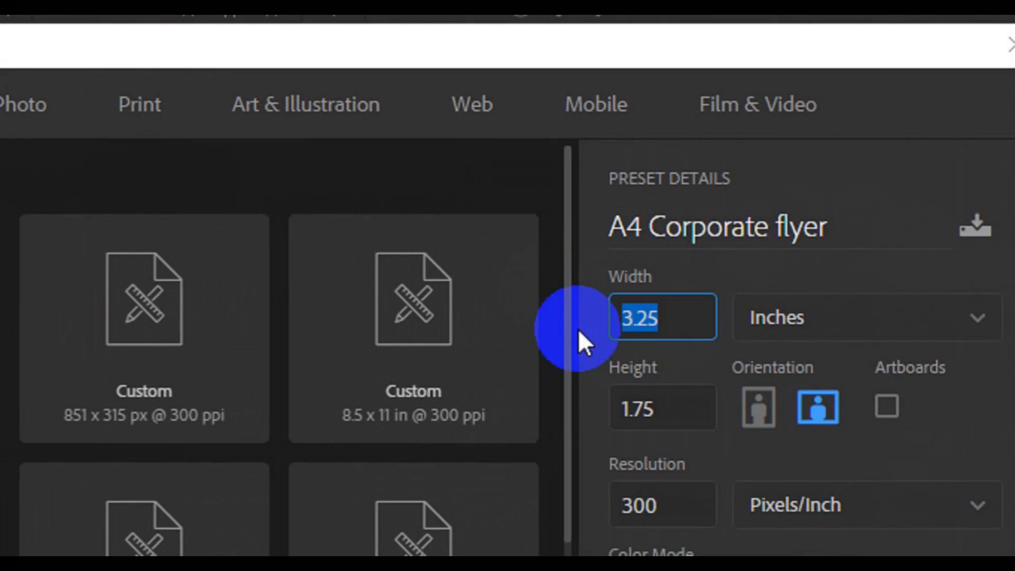
text(8.5)
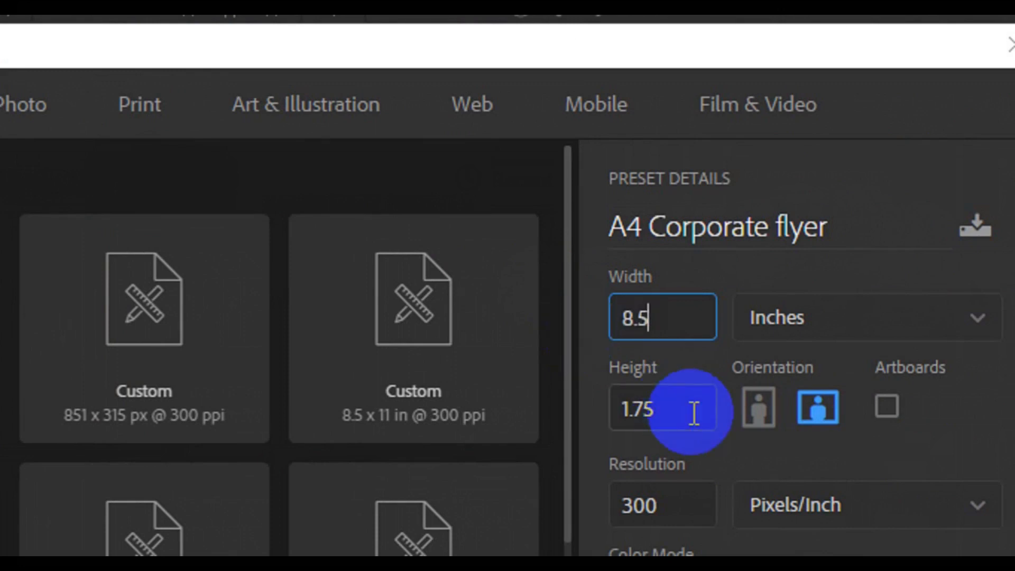
click(694, 412)
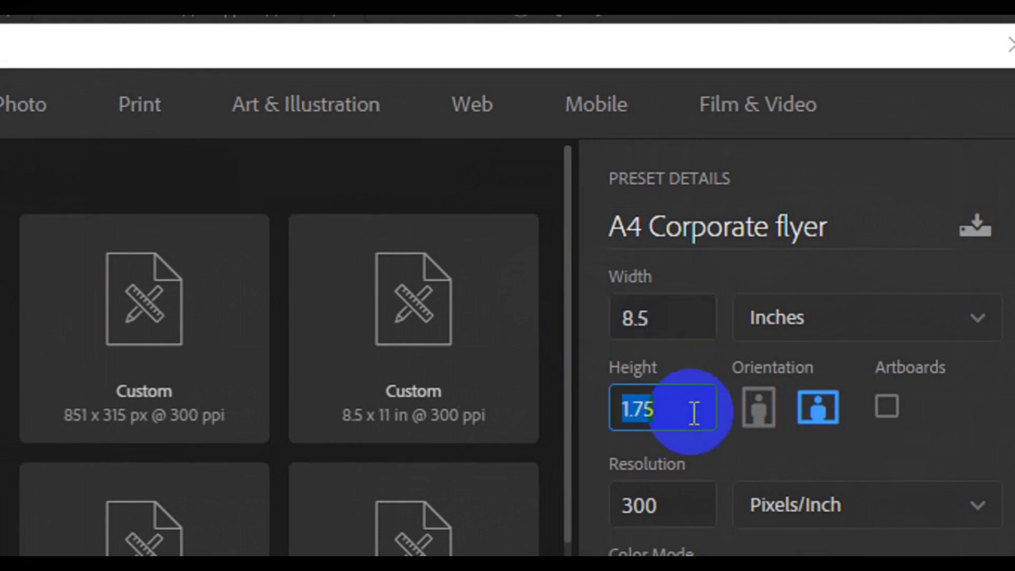
text(11)
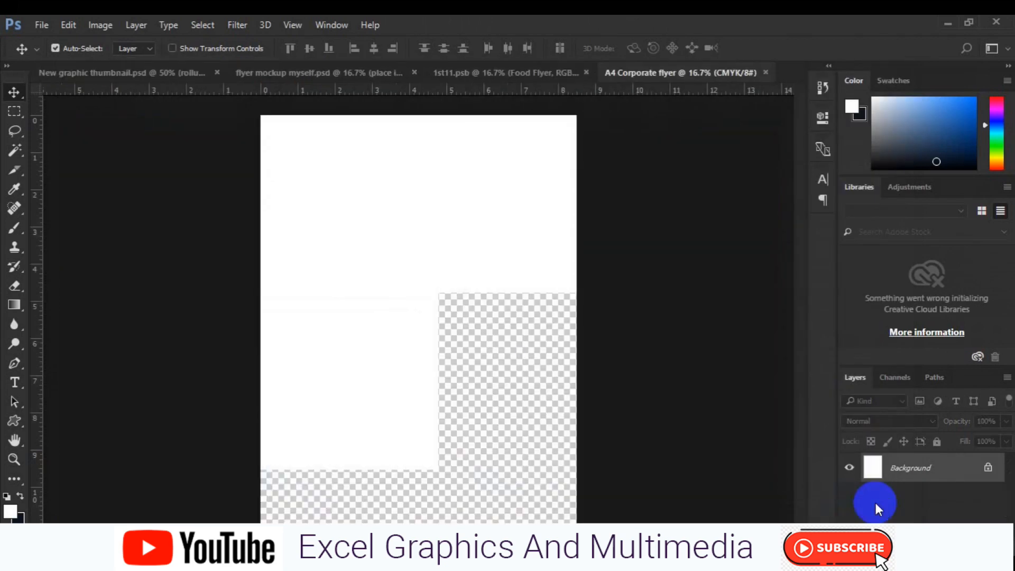
- Draw an orange rectangle about 1783 × 1024 px in the page's upper half and shift it right to about X 1275 px
key(ctrl+minus)
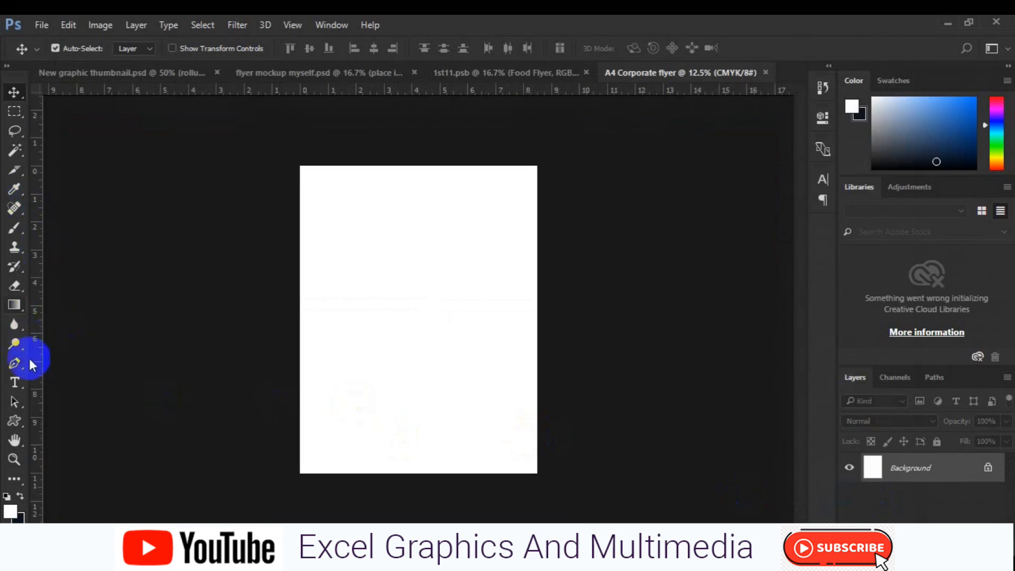
click(20, 417)
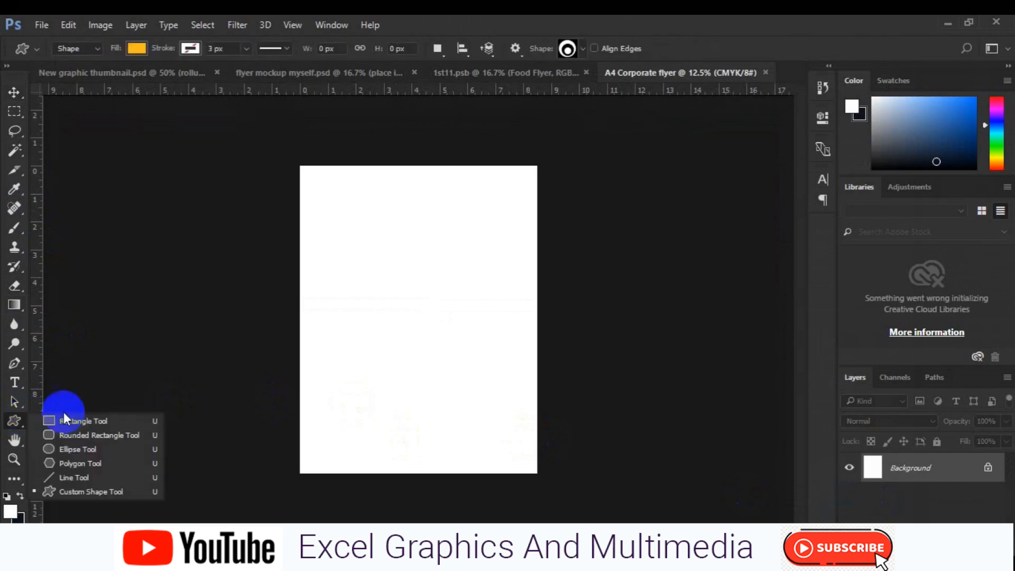
click(87, 426)
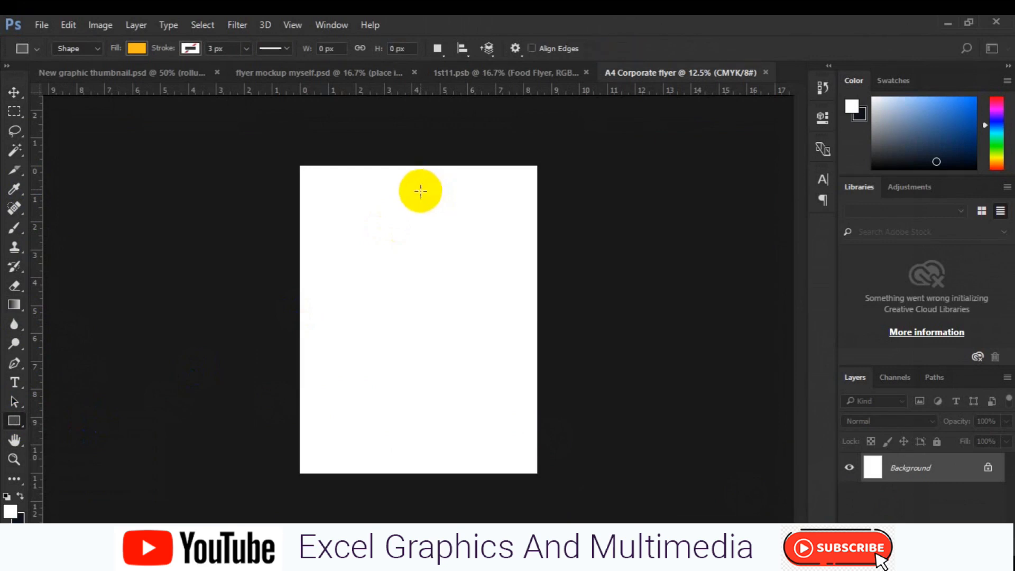
drag(392, 209, 558, 302)
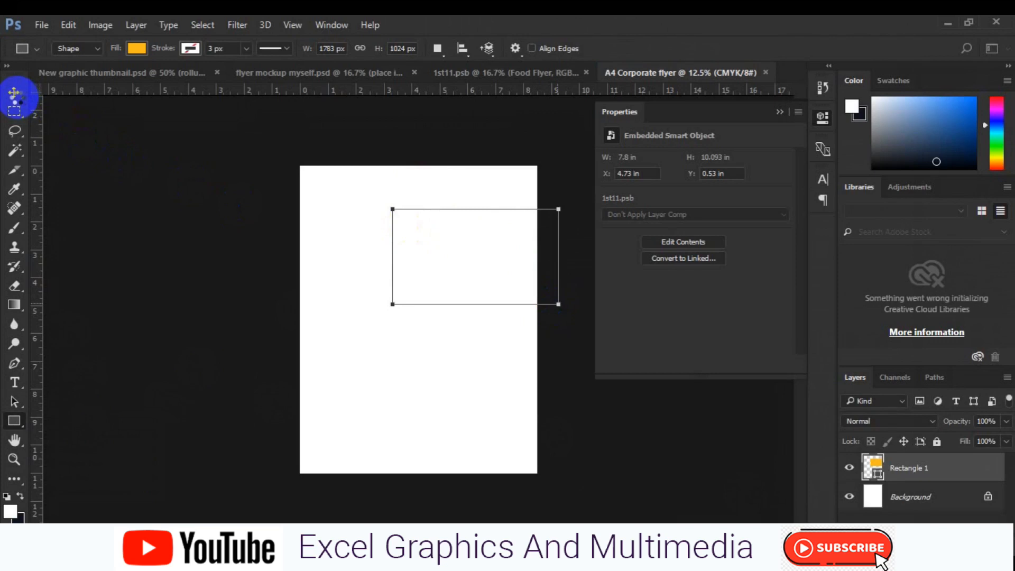
click(15, 93)
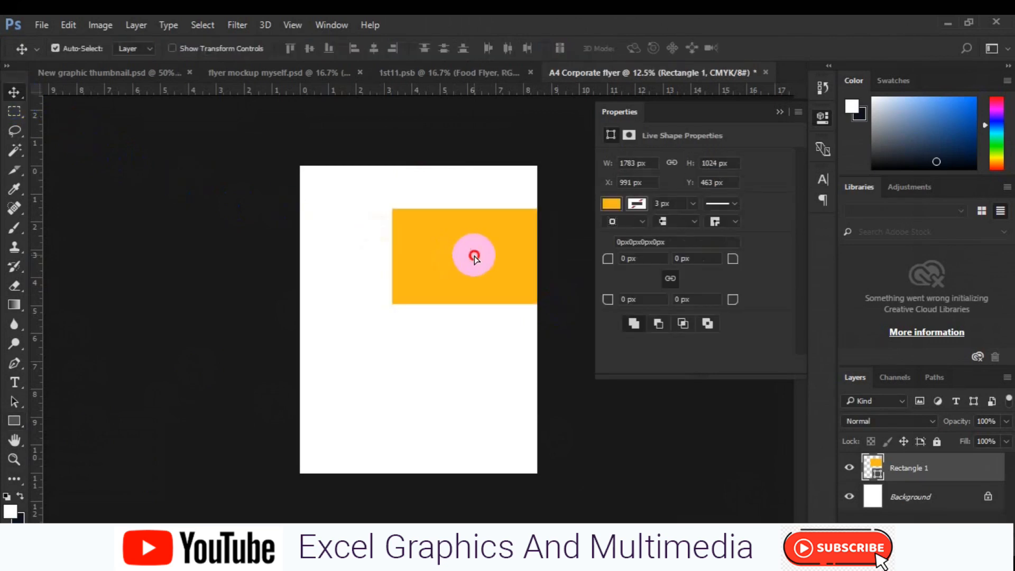
drag(474, 258, 480, 257)
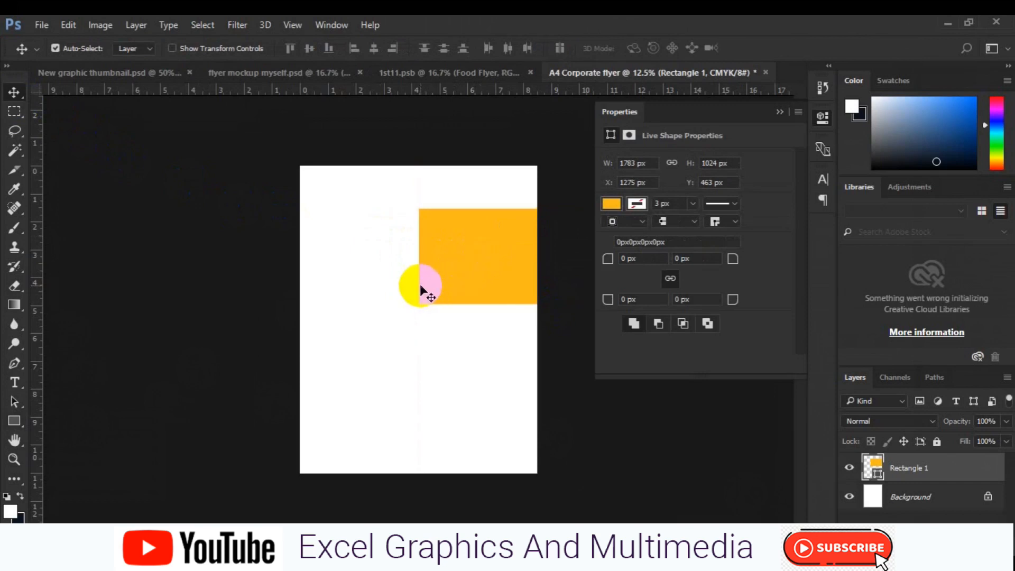
- Skew the orange rectangle horizontally by about 17°, shifting its upper edge to the right
key(ctrl+t)
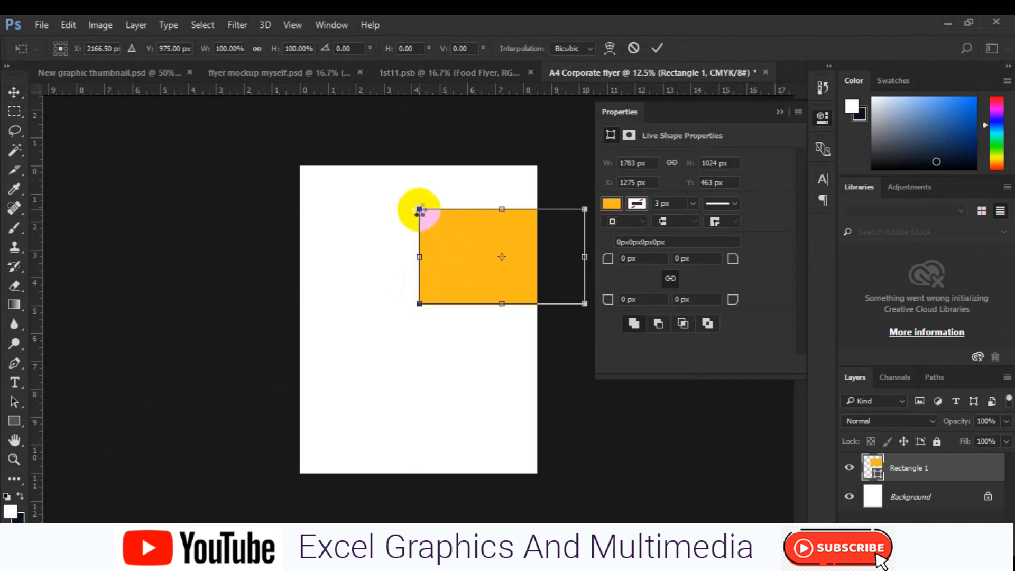
right_click(502, 212)
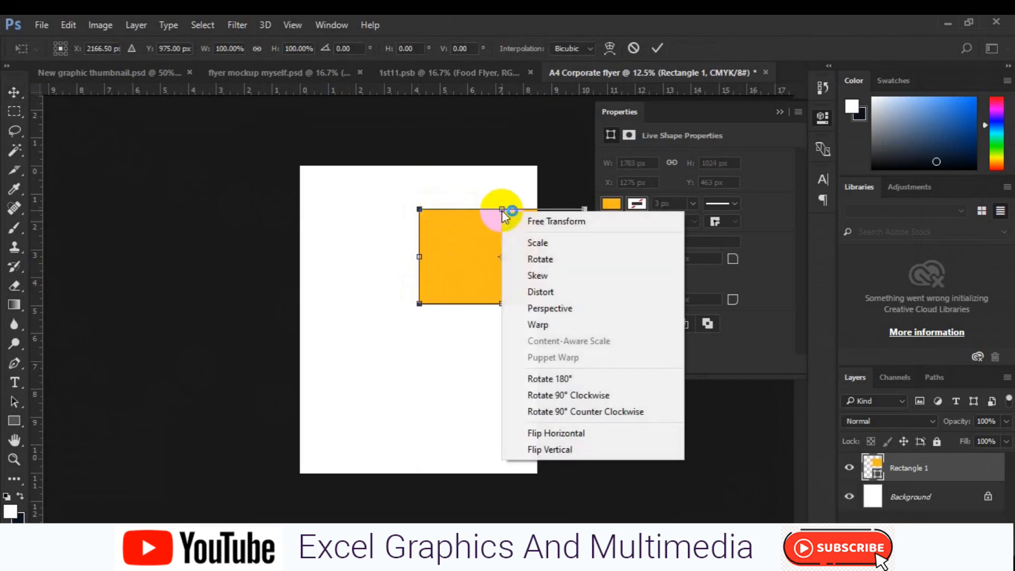
click(563, 275)
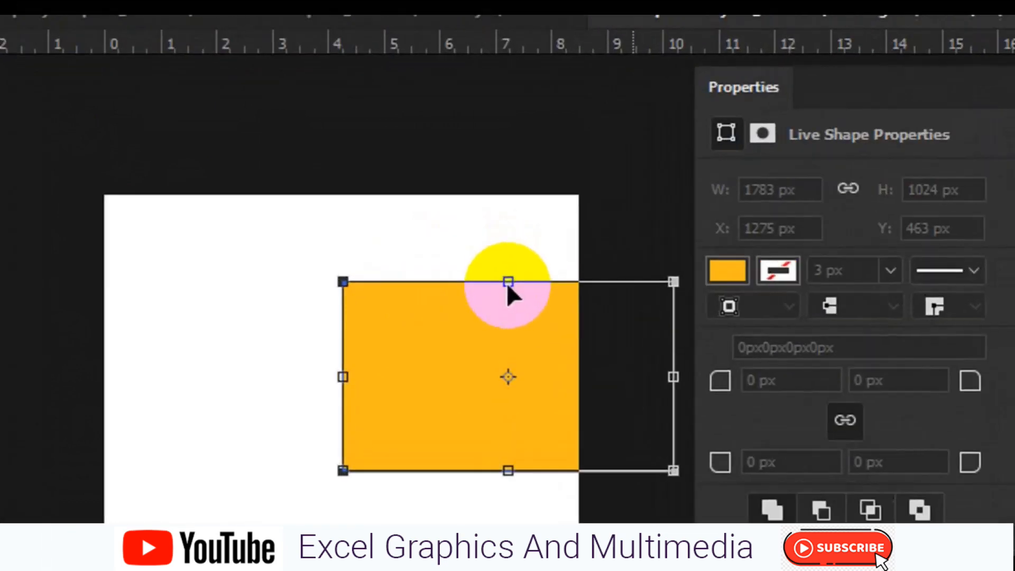
drag(502, 209, 511, 210)
drag(527, 284, 566, 284)
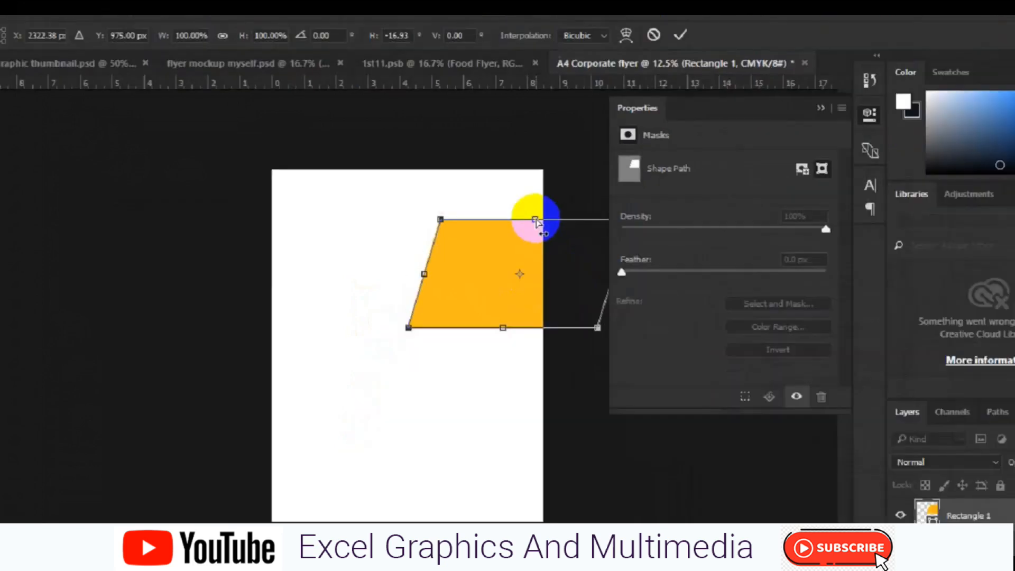
click(615, 99)
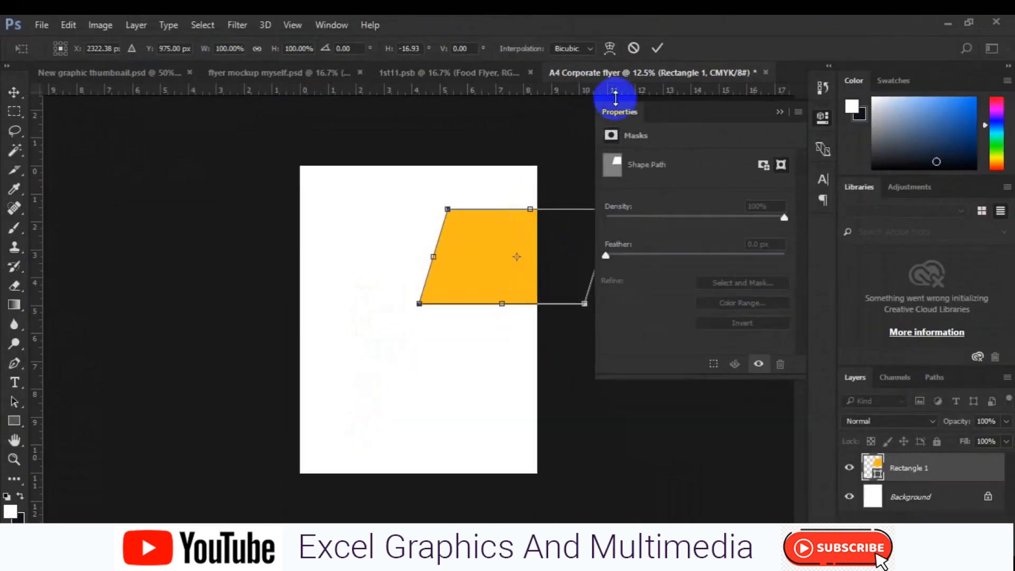
click(657, 48)
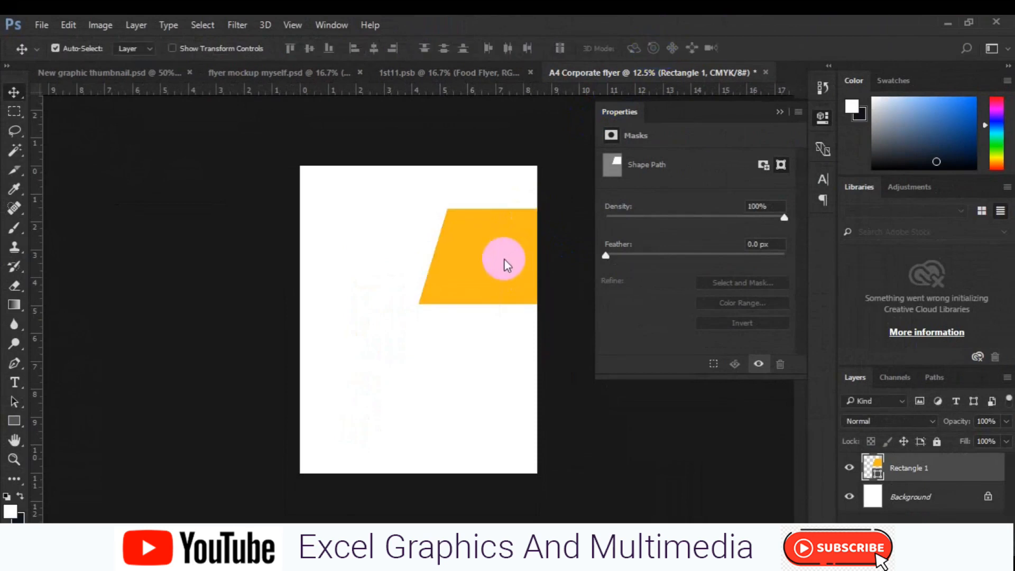
- Move the slanted orange shape left and skew its upper edge about 3.6° further to the right
drag(471, 263, 484, 267)
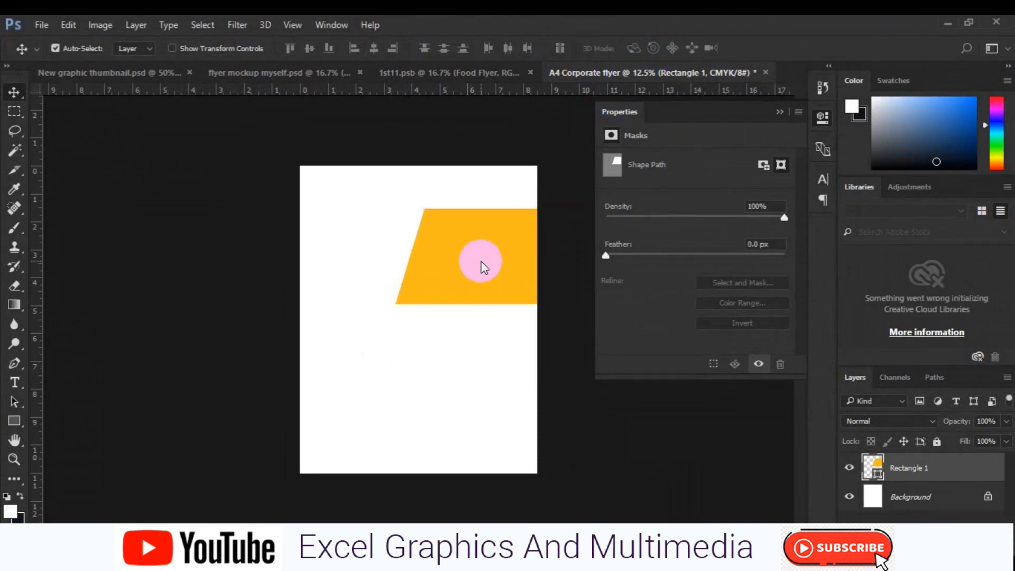
key(ctrl+t)
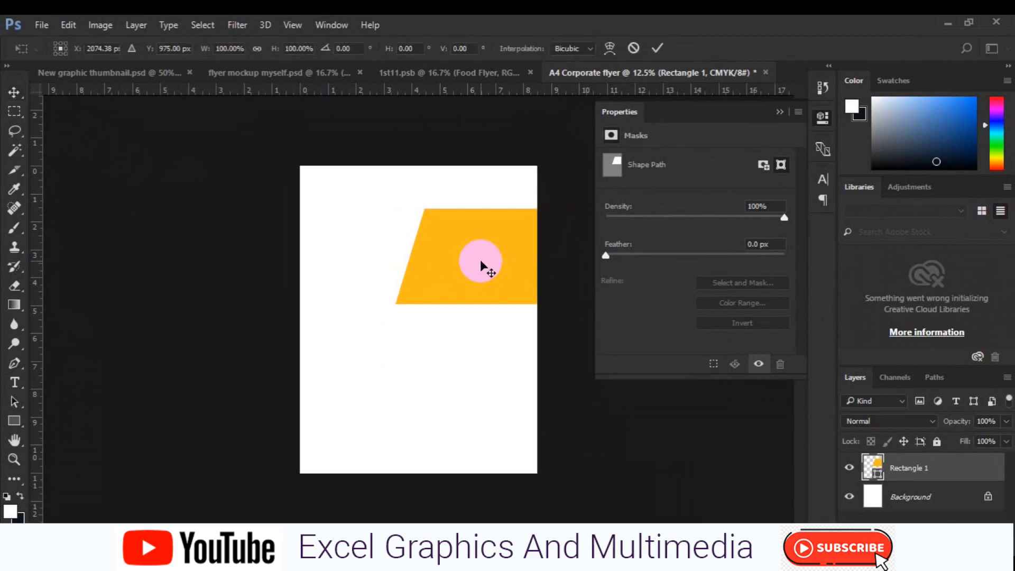
right_click(481, 261)
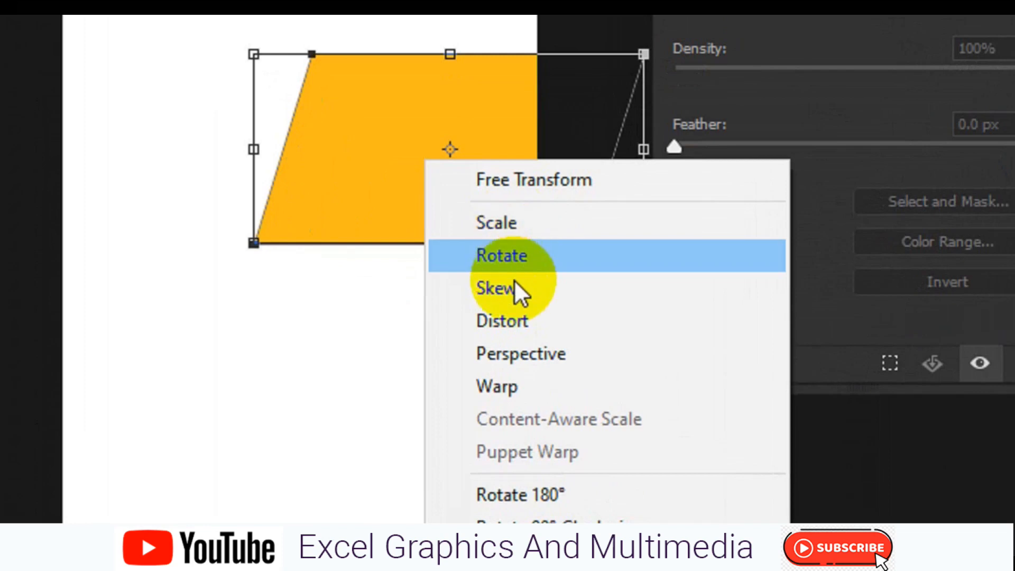
click(512, 293)
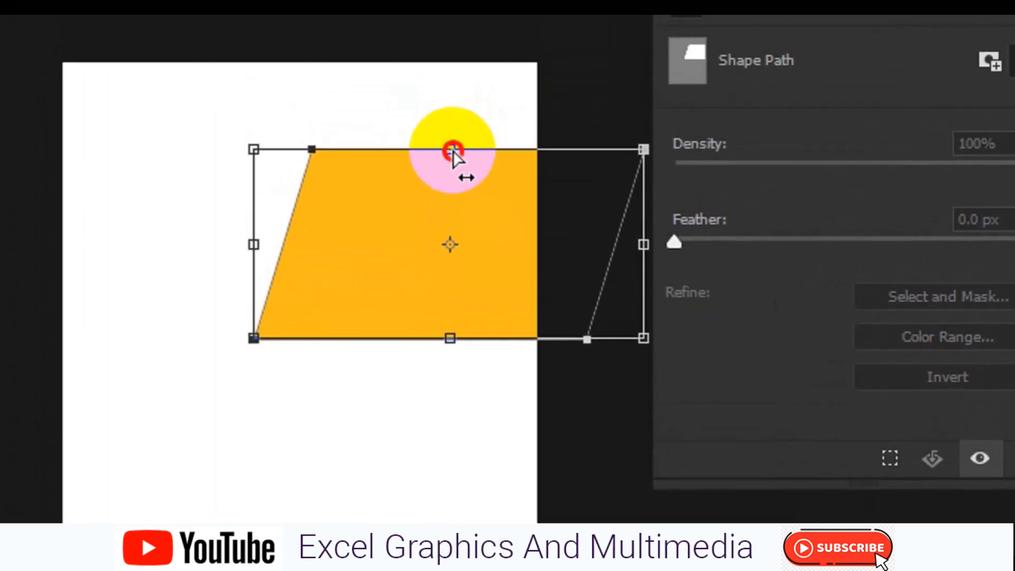
drag(451, 152, 465, 153)
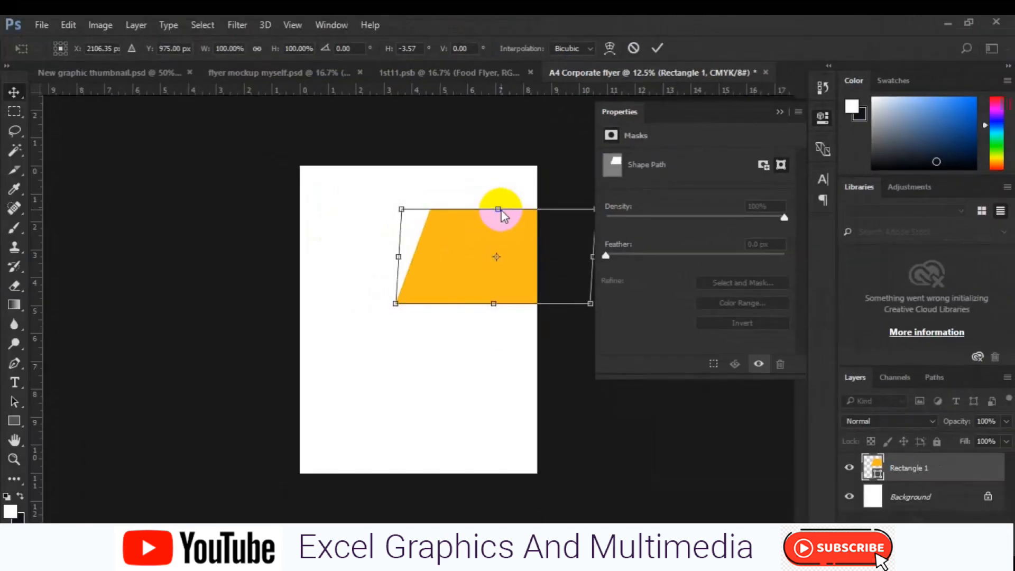
key(Return)
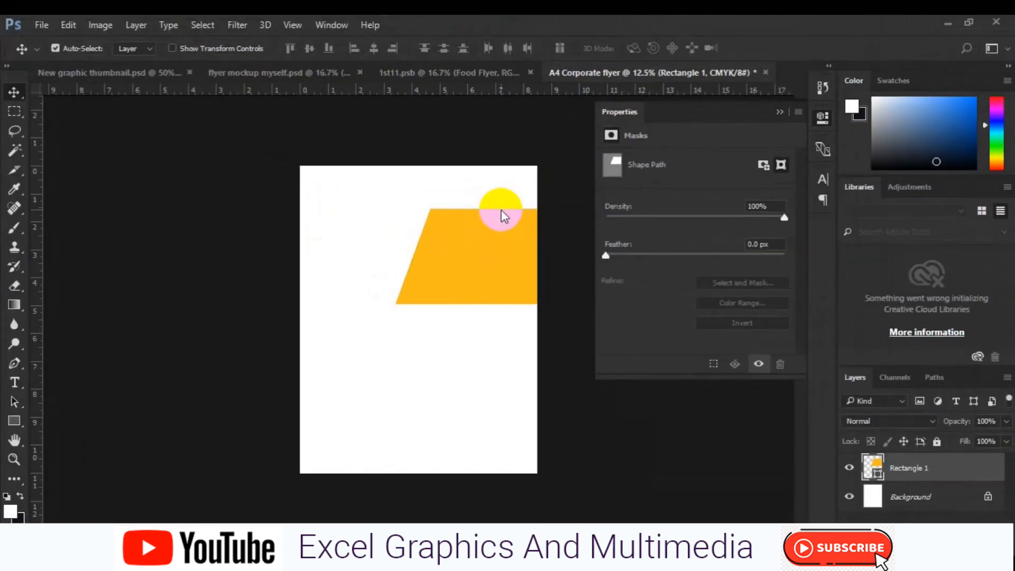
- Duplicate the slanted orange shape, flip the copy vertically and place it directly above the original
key(ctrl+j)
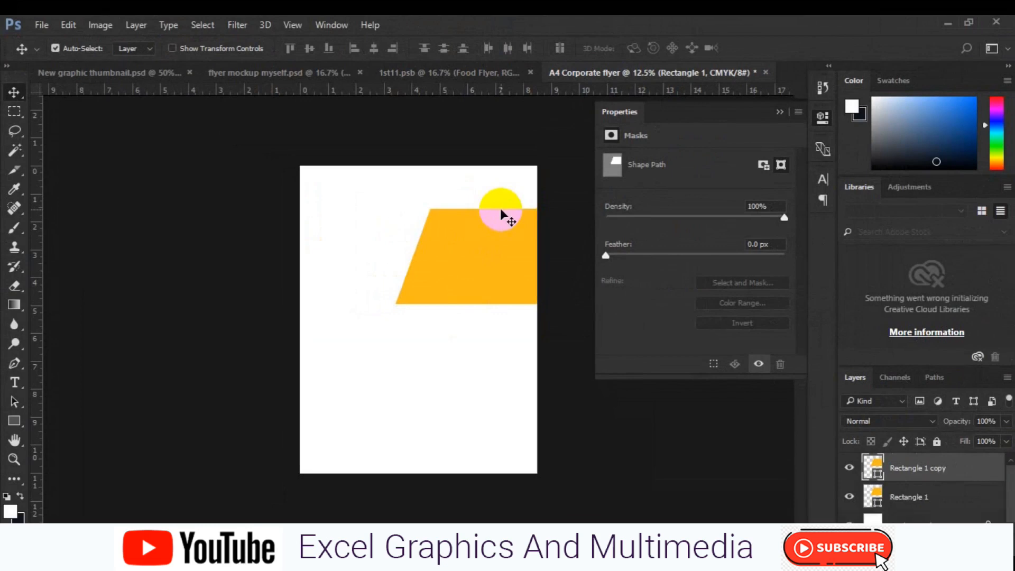
key(ctrl+t)
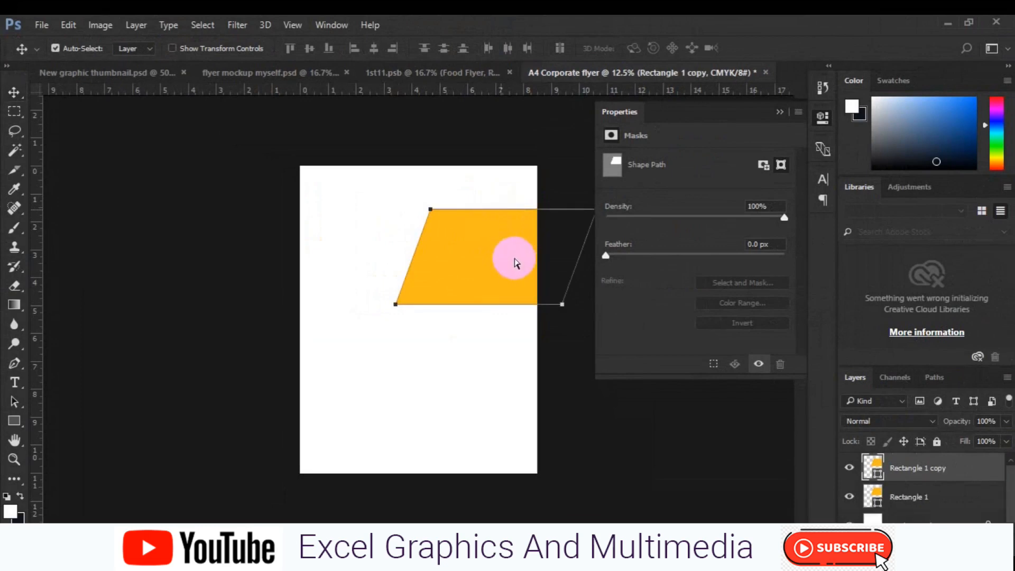
right_click(512, 262)
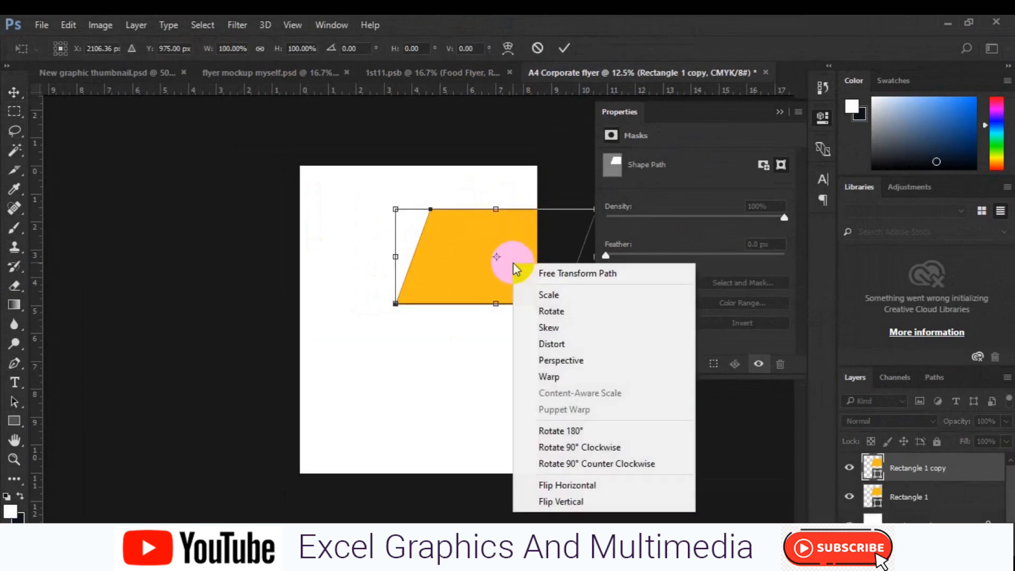
click(568, 500)
drag(519, 275, 512, 171)
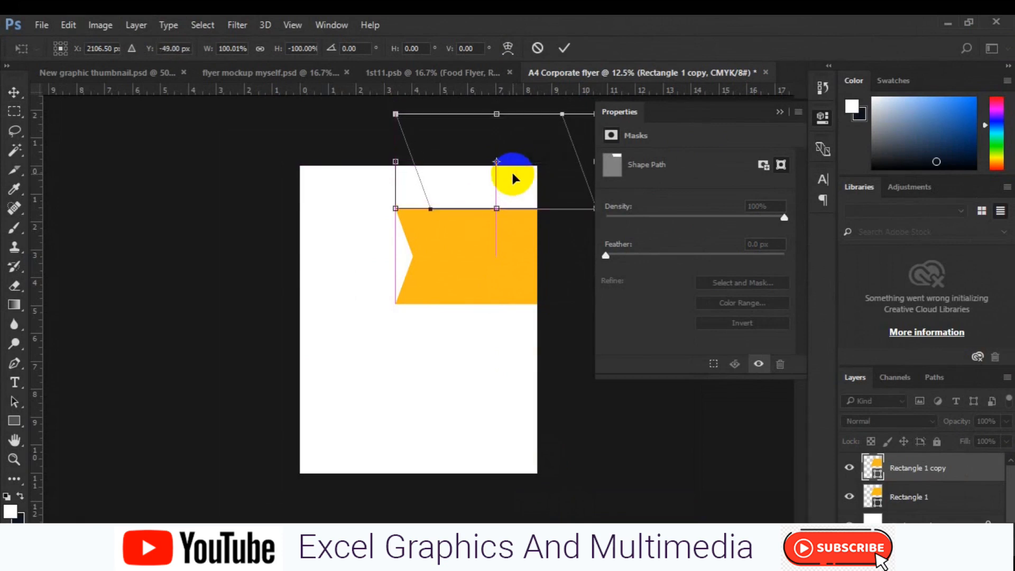
key(Return)
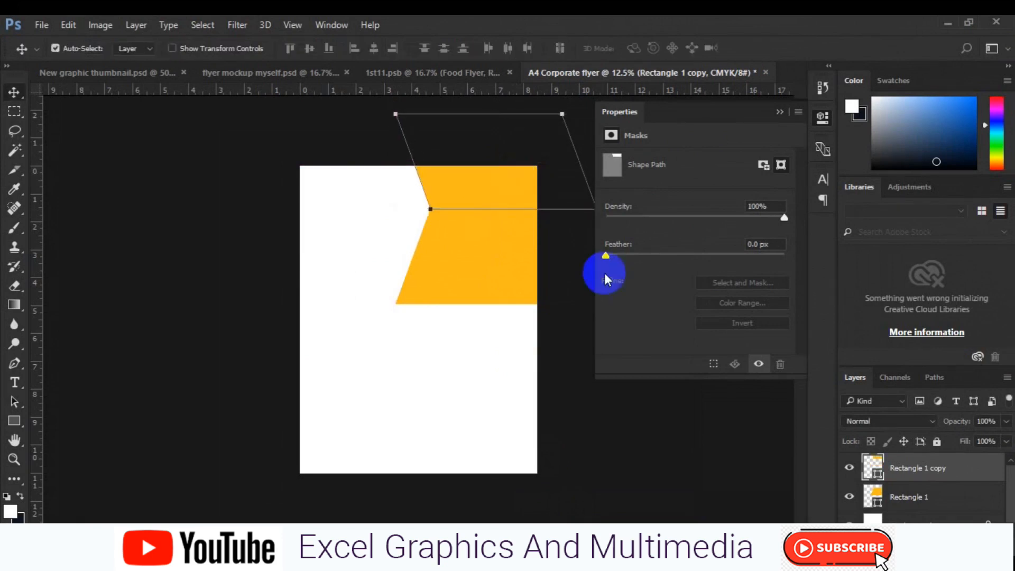
- Recolor the upper flipped copy to tan #b39a5d and shift it slightly to the right
double_click(880, 474)
click(519, 270)
click(748, 210)
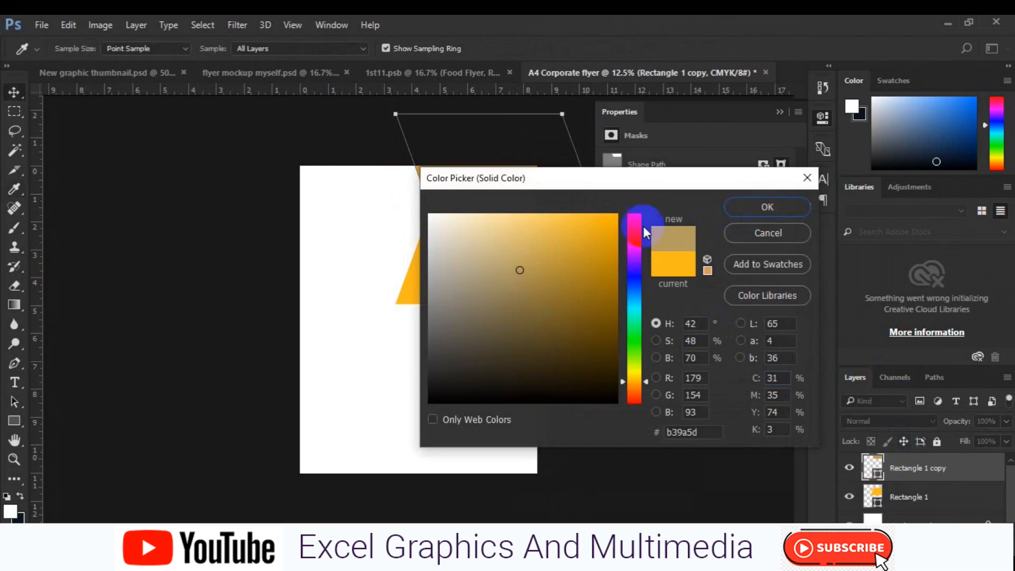
drag(493, 185, 511, 186)
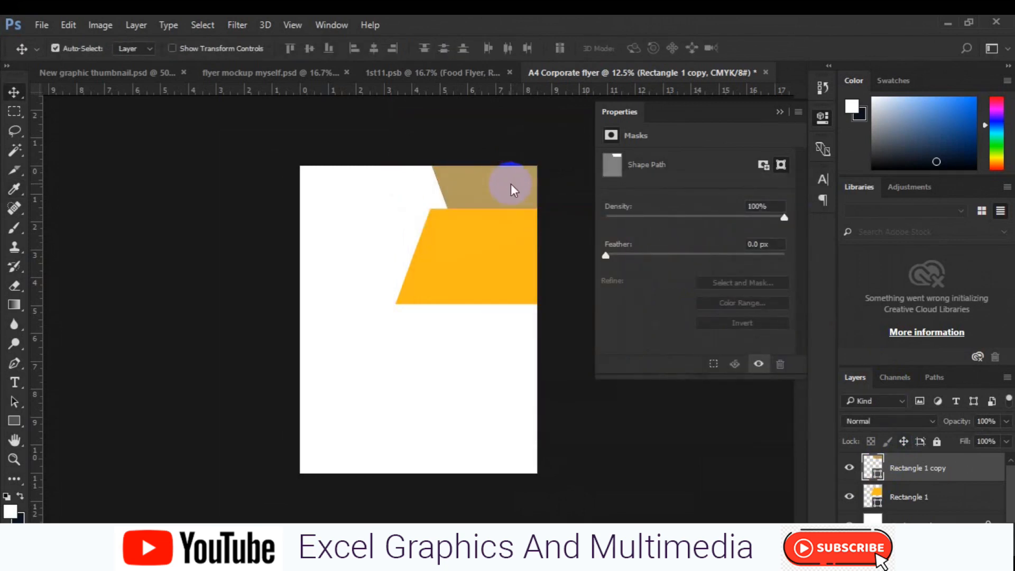
- Duplicate the tan shape and move the copy about 64 px right and 80 px up
key(ctrl+j)
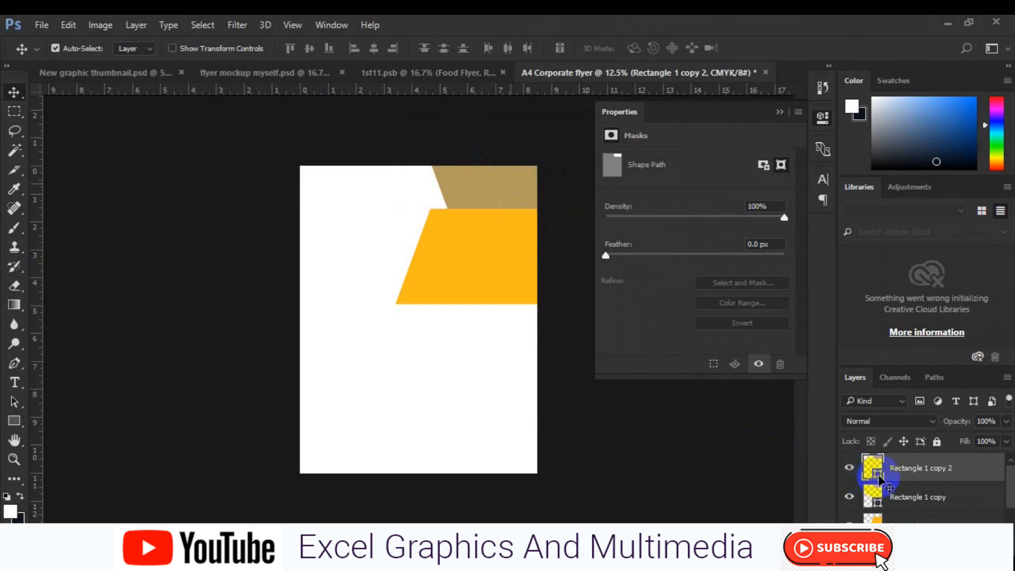
key(ctrl+t)
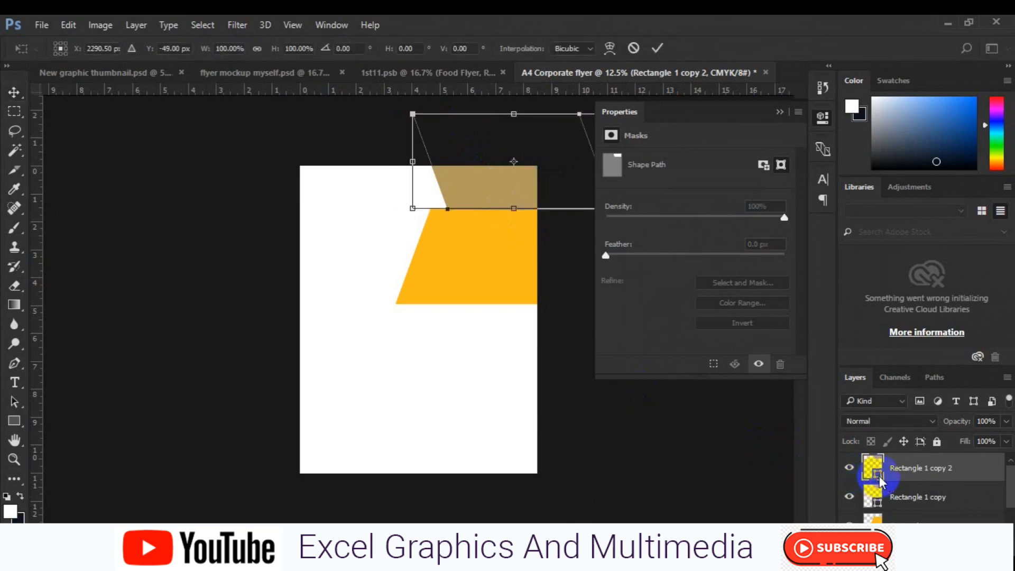
click(498, 177)
drag(498, 178, 498, 166)
key(Return)
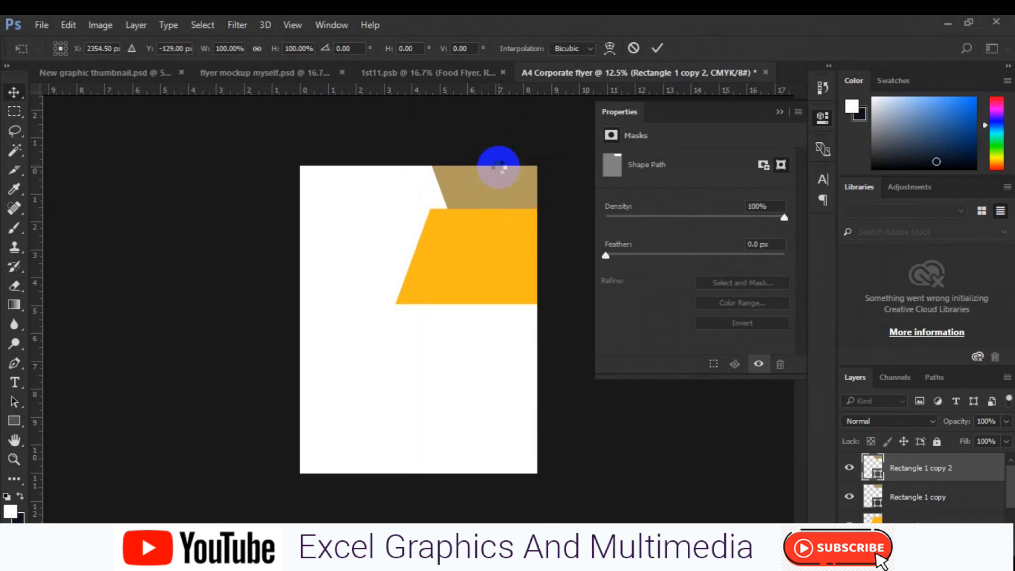
- Recolor the upper duplicate to a dark brown
double_click(877, 475)
click(492, 331)
click(781, 204)
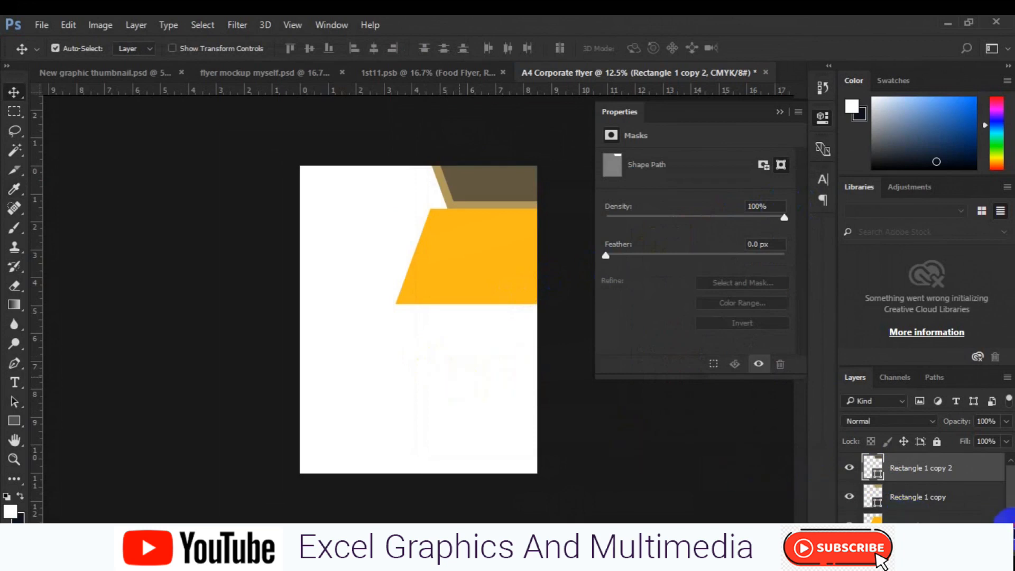
- Select the Background layer so that new shapes are added beneath the existing rectangles
scroll(1004, 515, down, 1)
drag(1010, 527, 1010, 529)
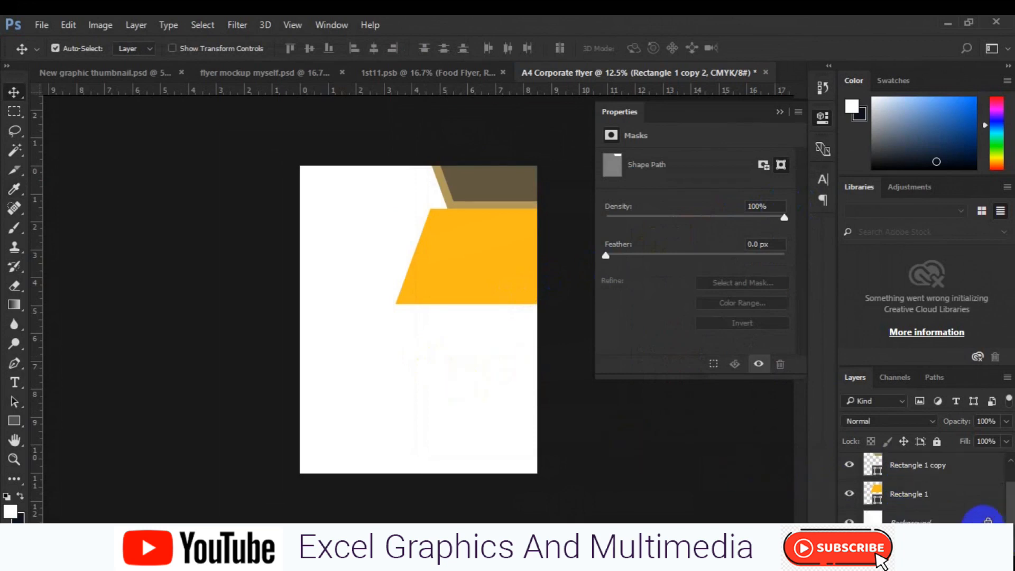
click(967, 517)
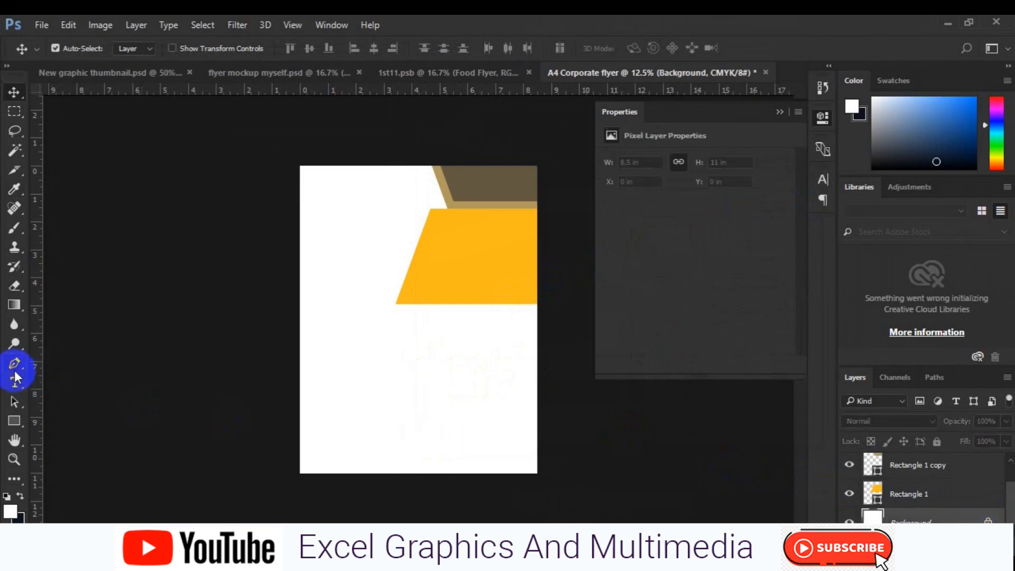
- Create a three-sided polygon of 100 × 100 px in the page's lower-left area with the Polygon tool
click(16, 419)
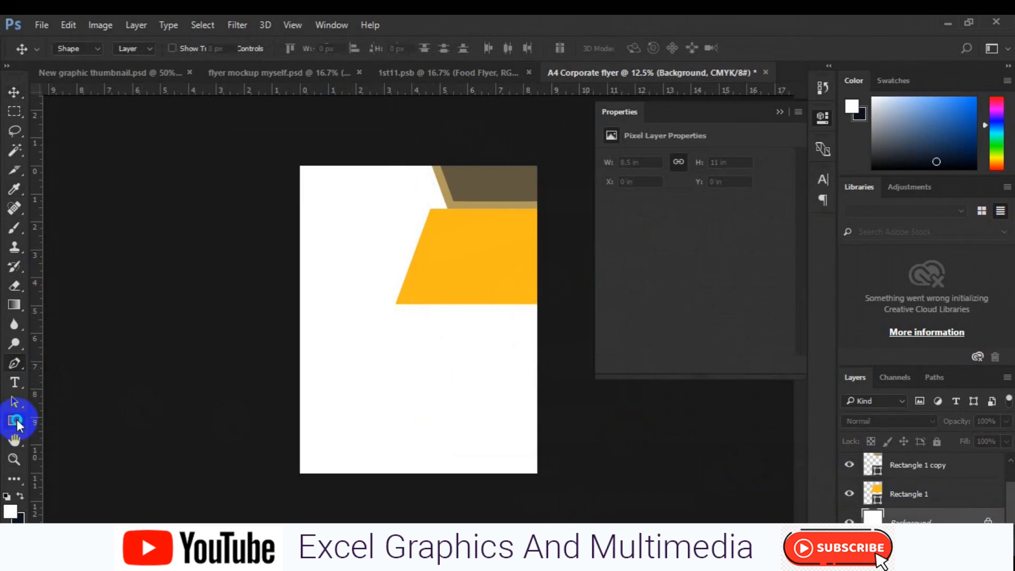
click(71, 463)
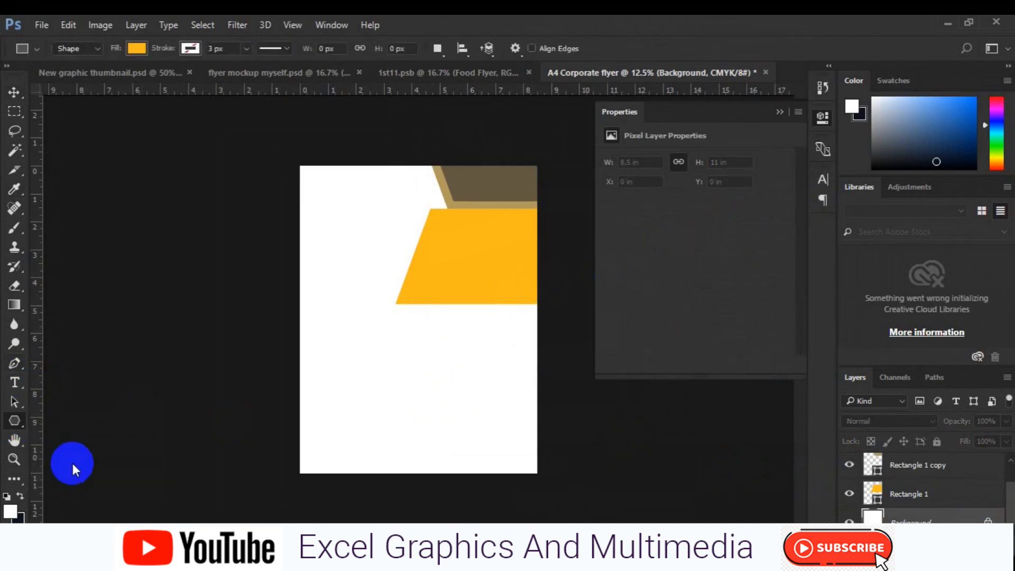
click(375, 370)
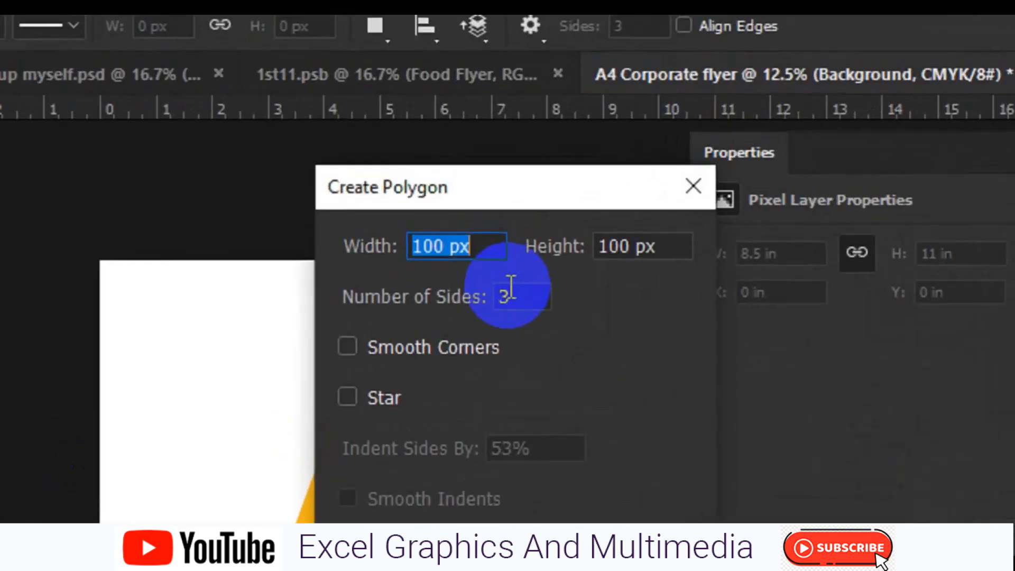
double_click(502, 183)
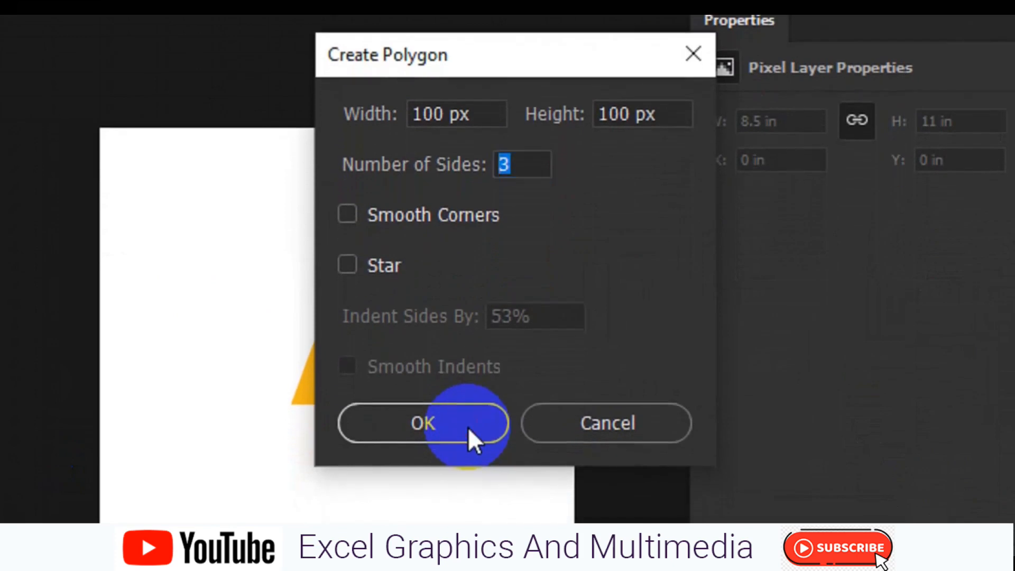
click(469, 428)
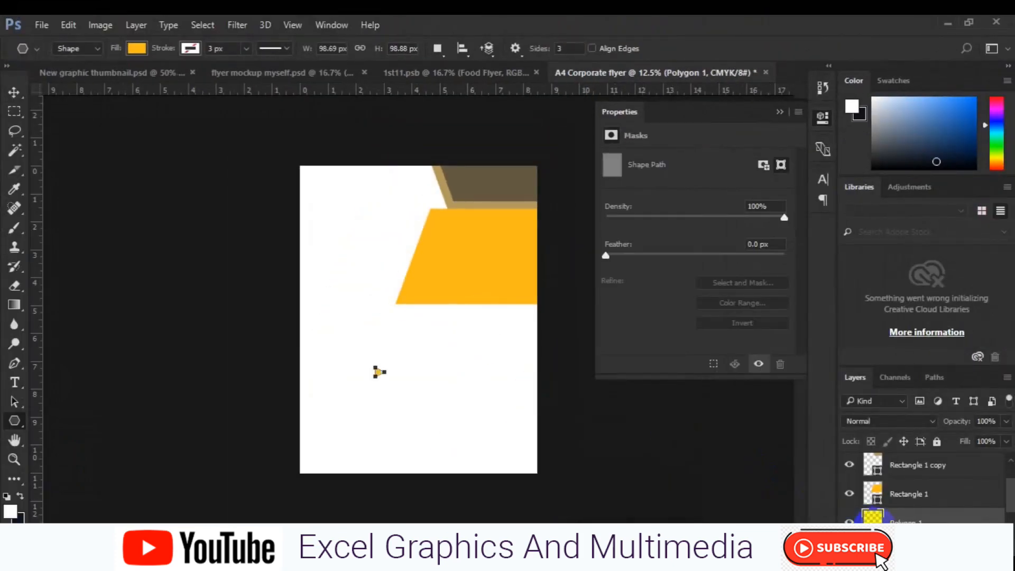
- Recolor the small triangle with the dark brown sampled from the shape at the page's upper right
double_click(871, 516)
drag(494, 176, 556, 234)
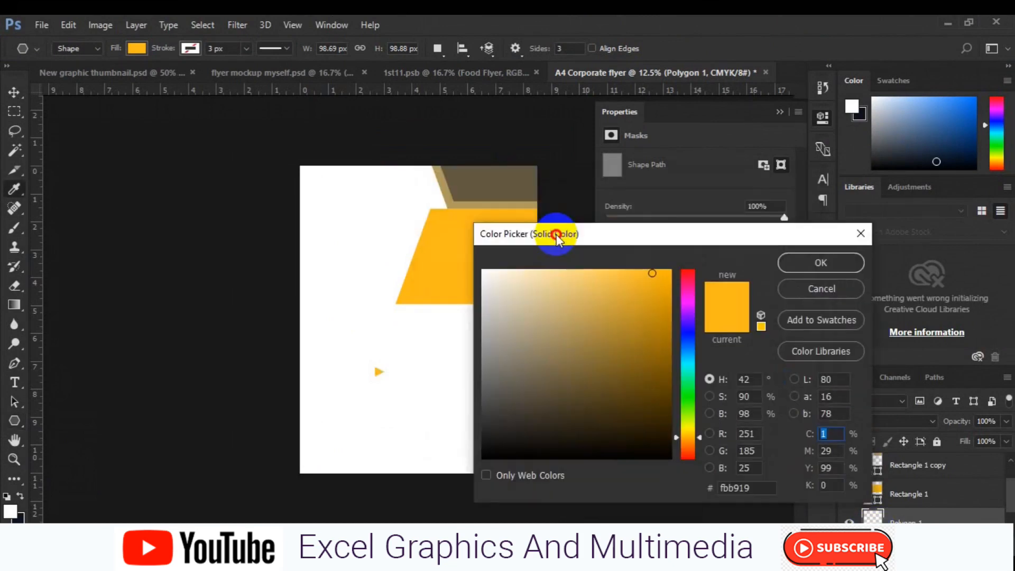
click(500, 180)
click(830, 268)
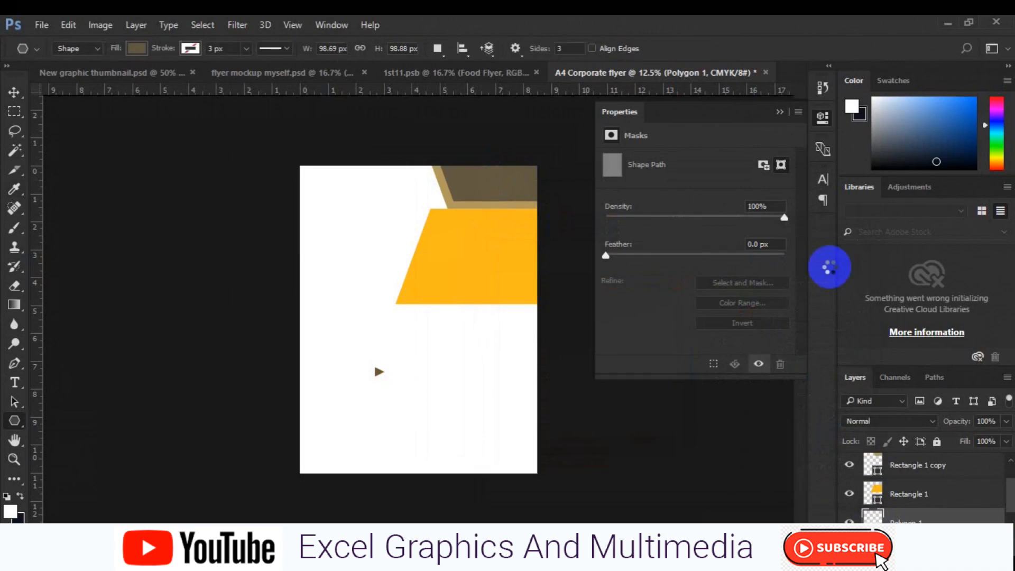
- Enlarge the triangle to about 306% and place it behind the orange shape's lower-left corner
key(v)
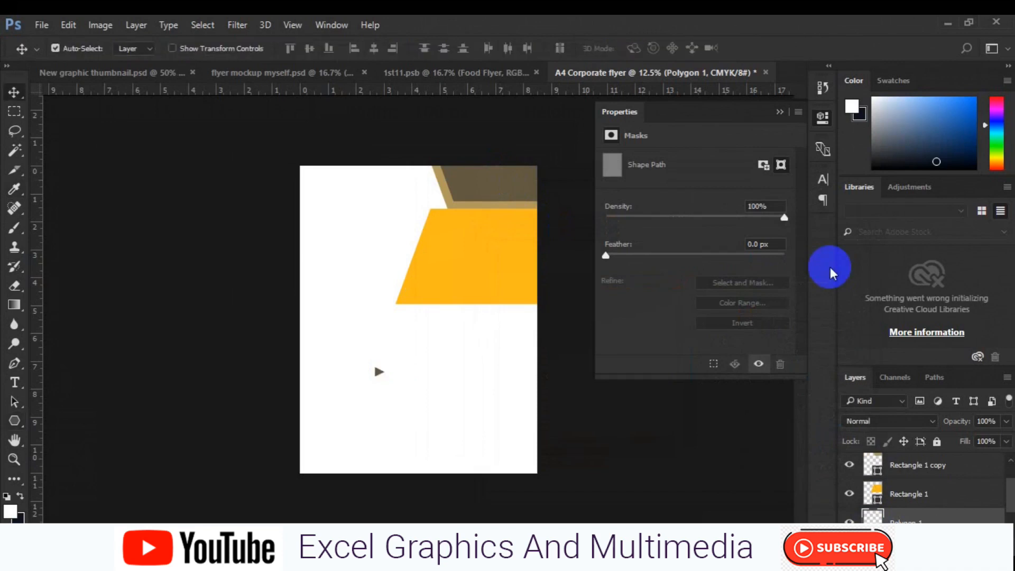
key(ctrl+0)
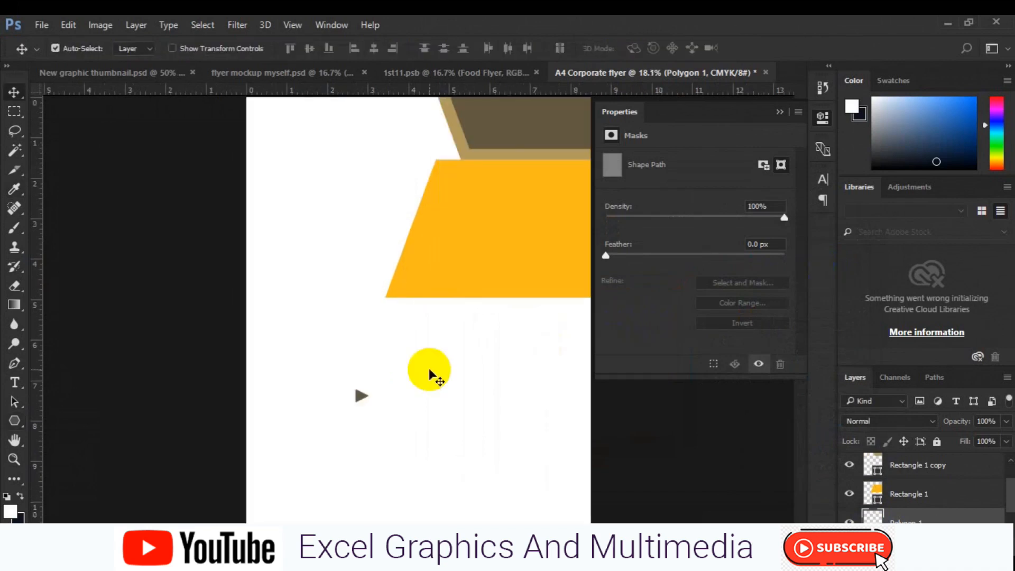
key(ctrl+t)
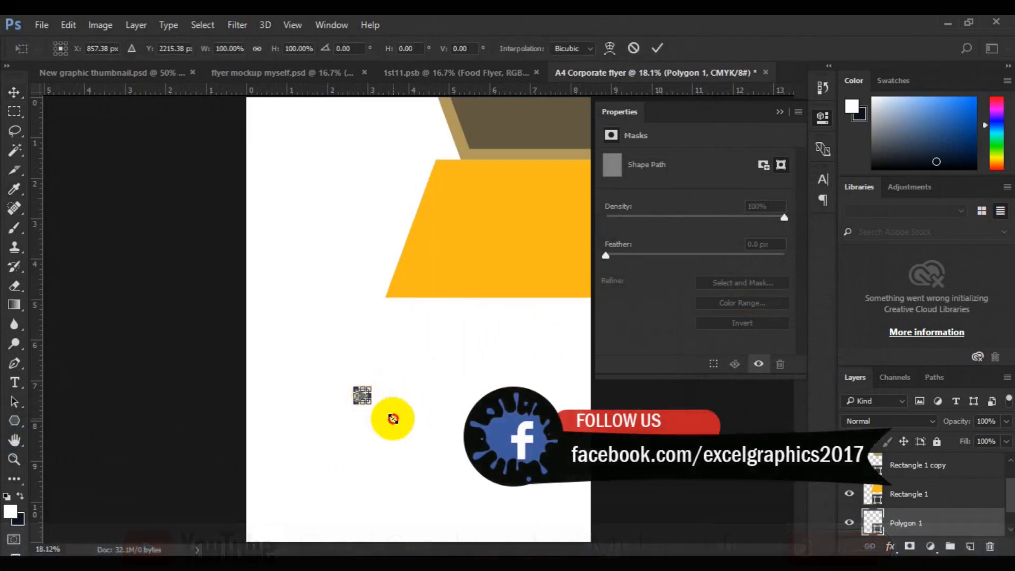
drag(388, 421, 393, 337)
drag(391, 298, 396, 315)
- Flip and rotate the triangle so it points downward, and delete it after applying the transform
right_click(396, 315)
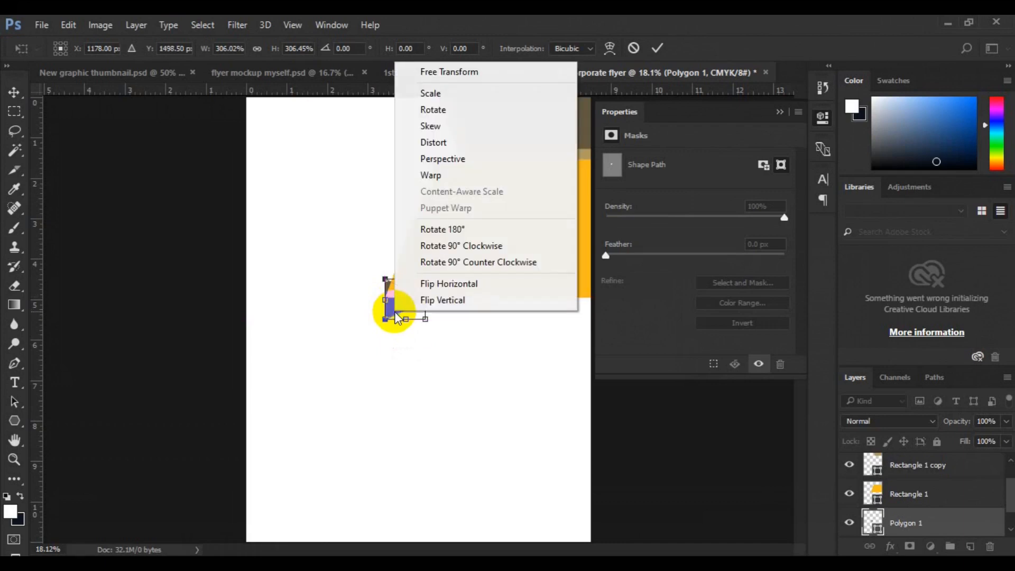
click(439, 297)
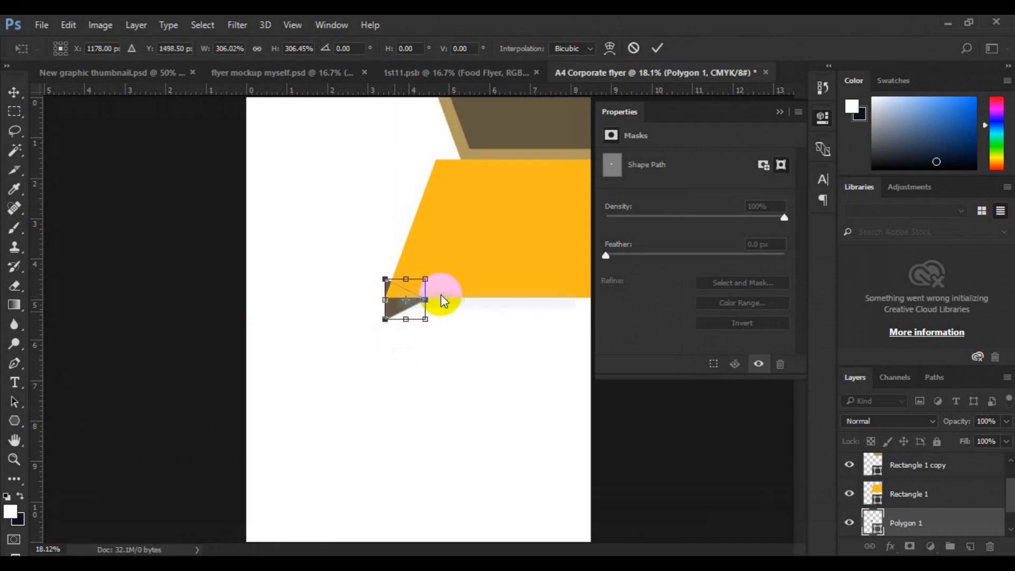
right_click(408, 315)
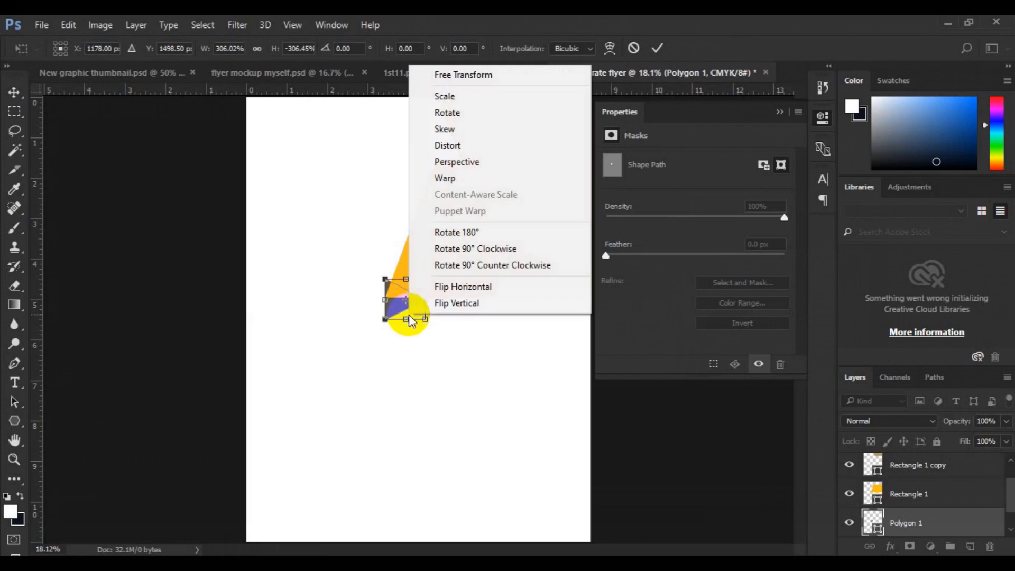
click(486, 267)
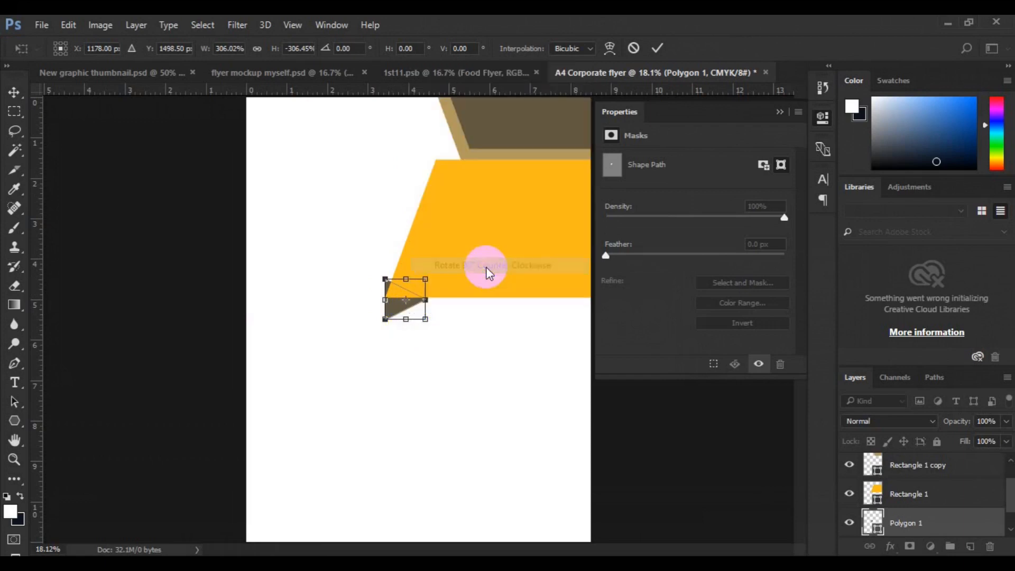
right_click(409, 315)
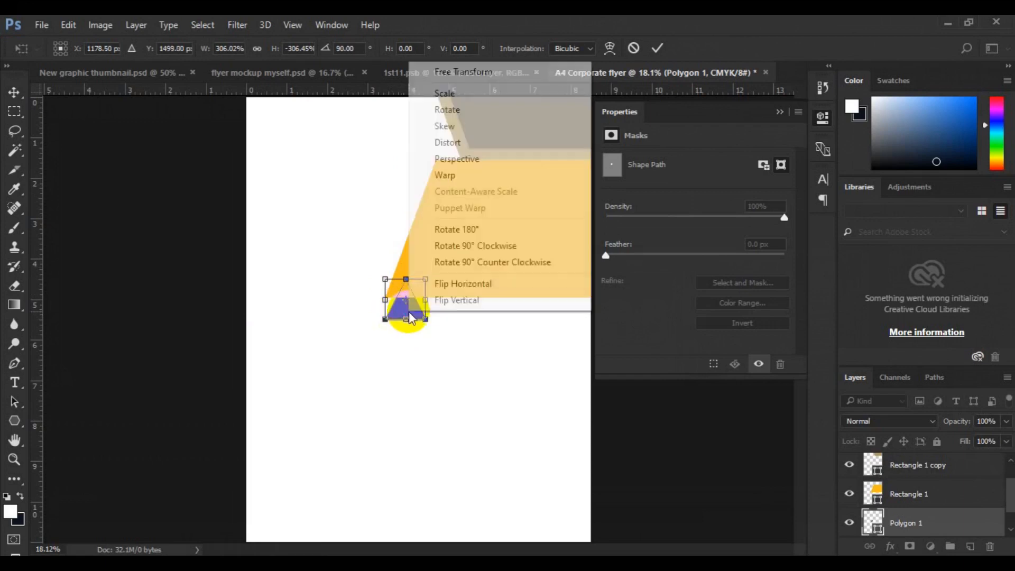
click(490, 236)
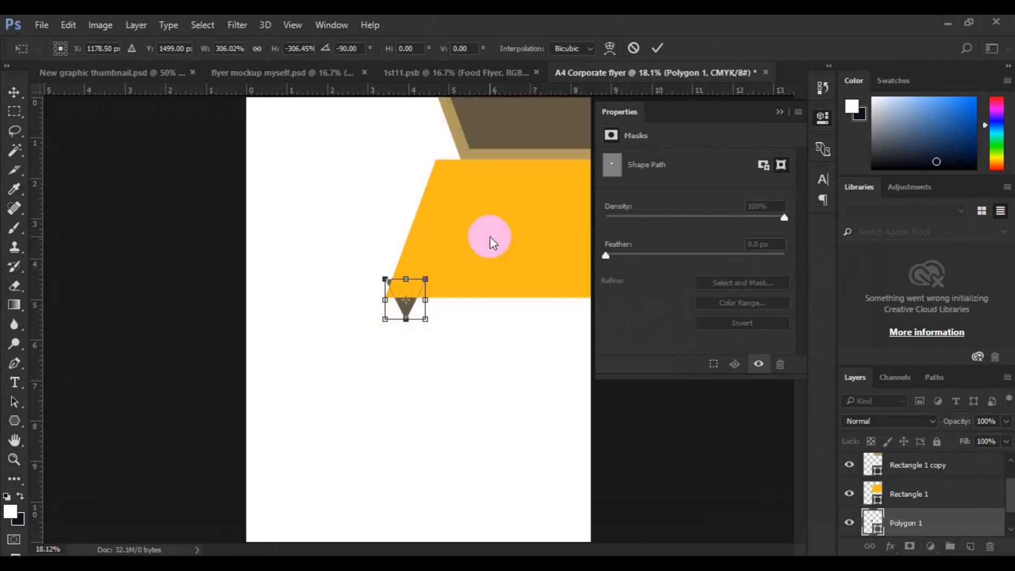
key(Return)
key(Delete)
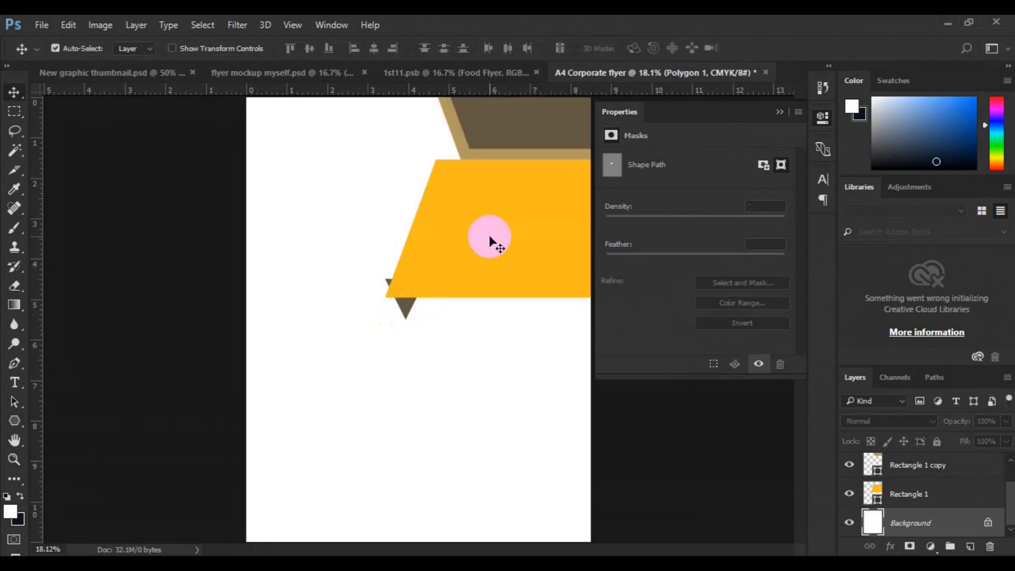
- Draw a closed Pen shape about 2082 × 1711 px over the page's upper left, ending just below the orange shape with angled lower corners
click(16, 363)
click(245, 305)
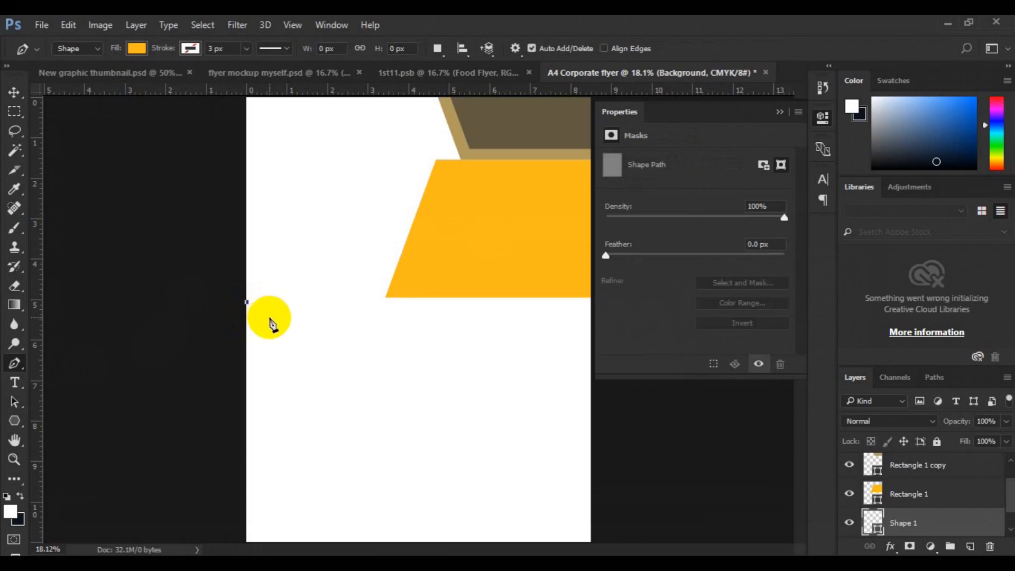
click(269, 317)
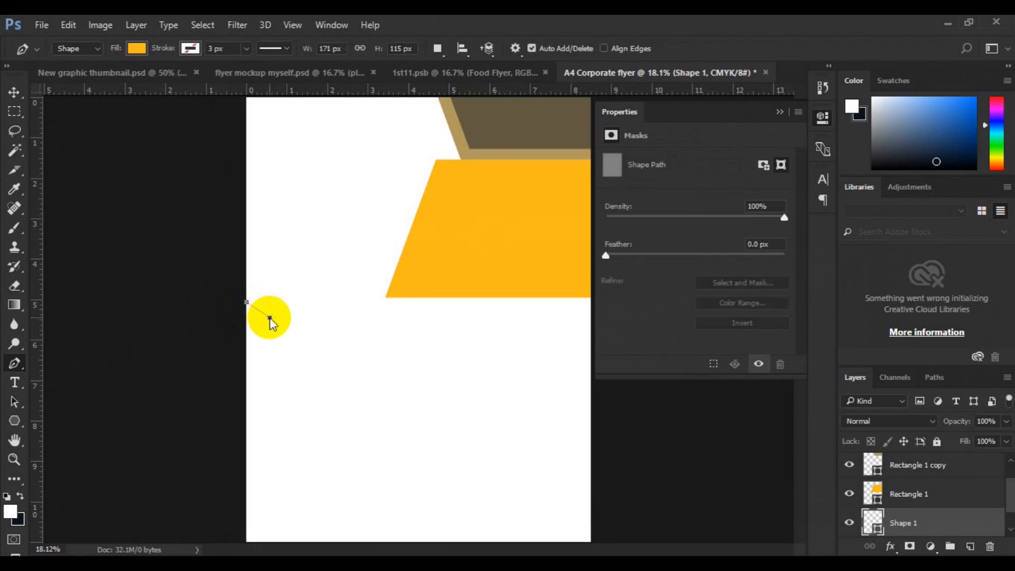
click(405, 318)
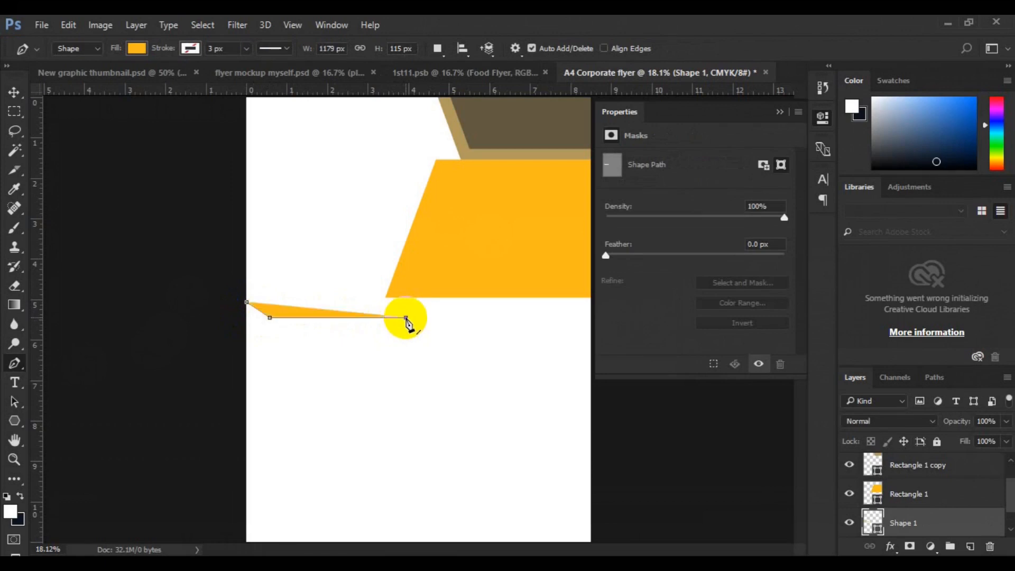
click(485, 198)
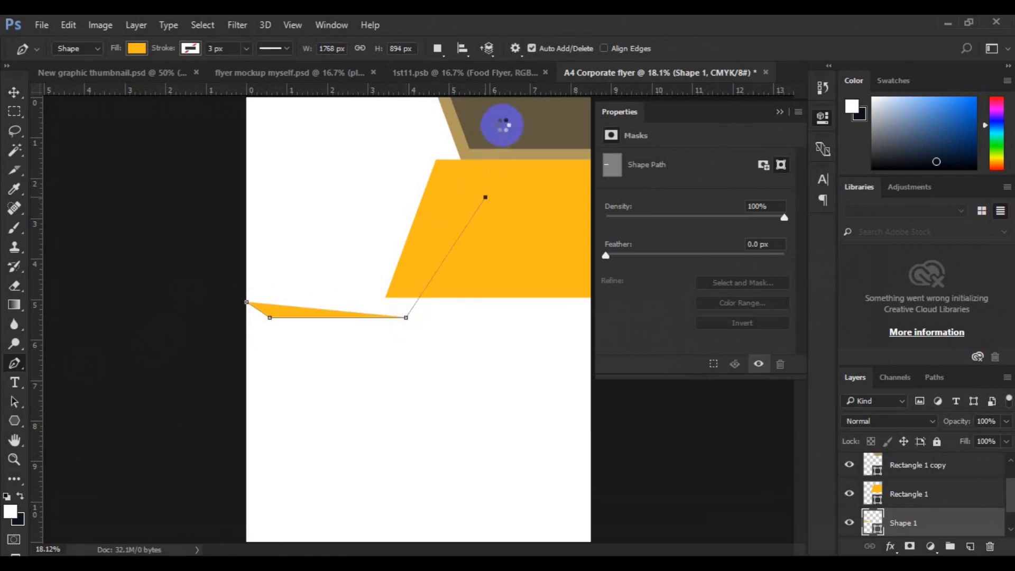
key(ctrl+minus)
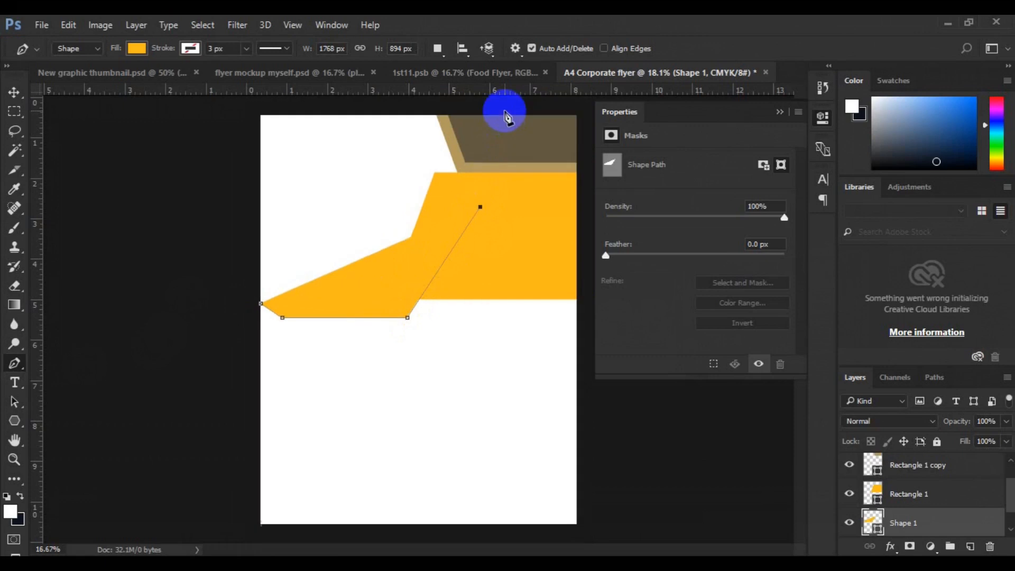
click(240, 106)
click(256, 273)
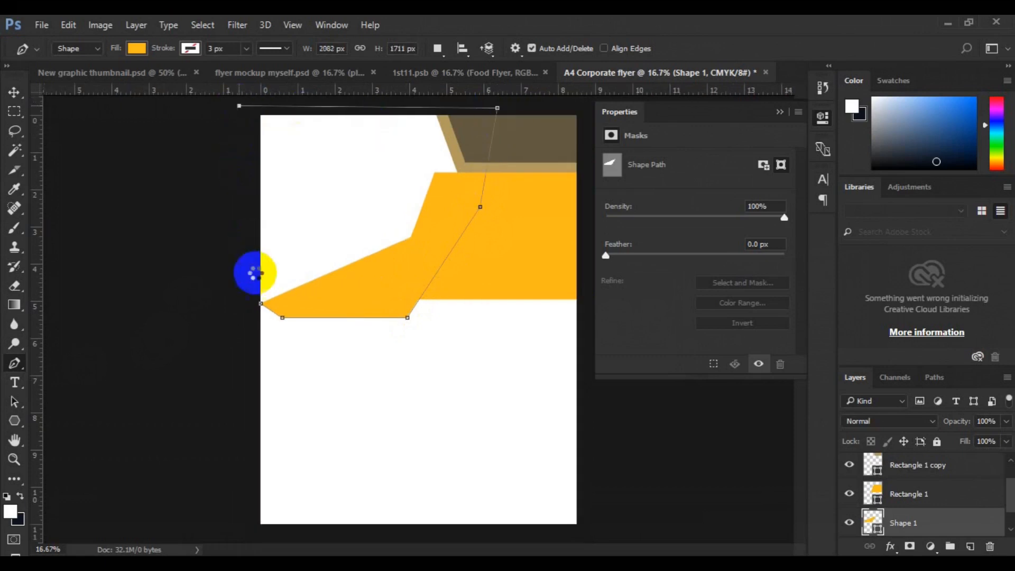
click(261, 303)
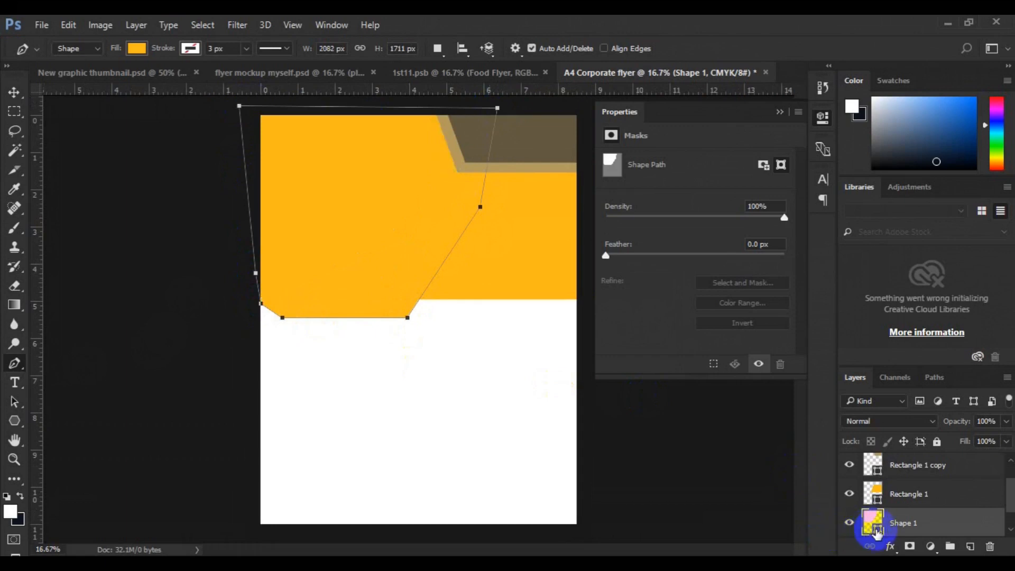
- Recolor the pen-drawn shape to gray-brown #787160
double_click(874, 529)
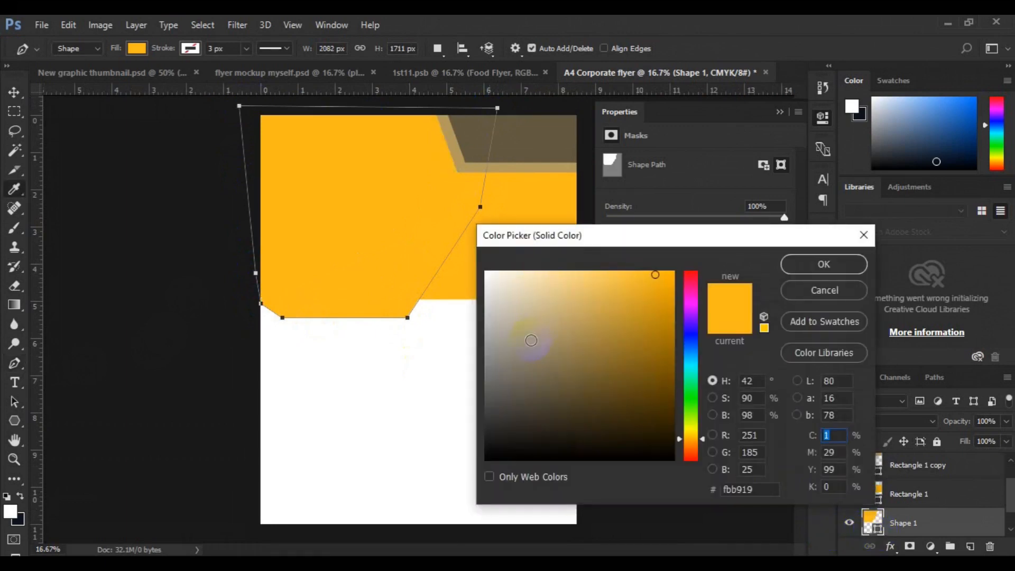
click(522, 370)
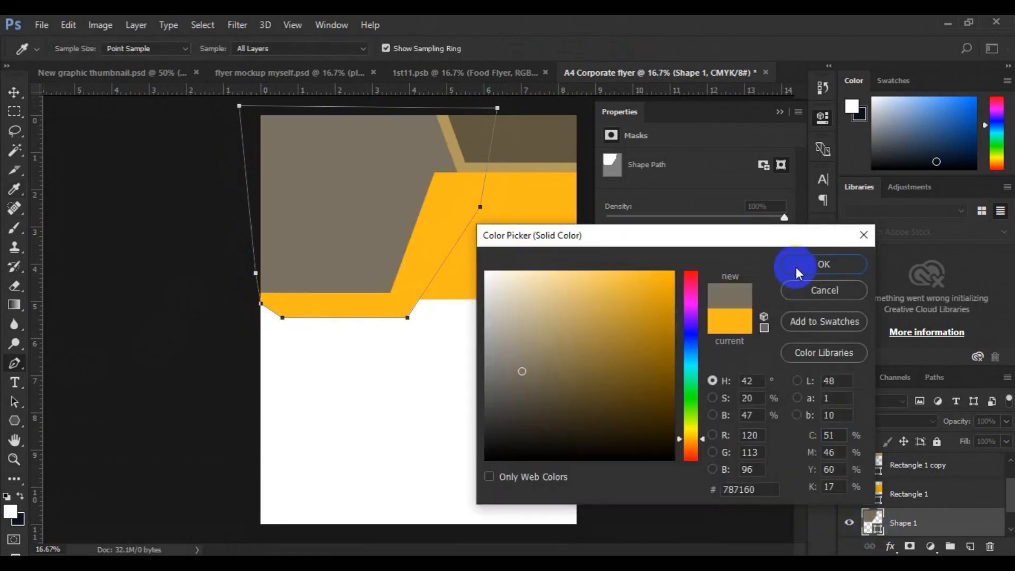
click(794, 268)
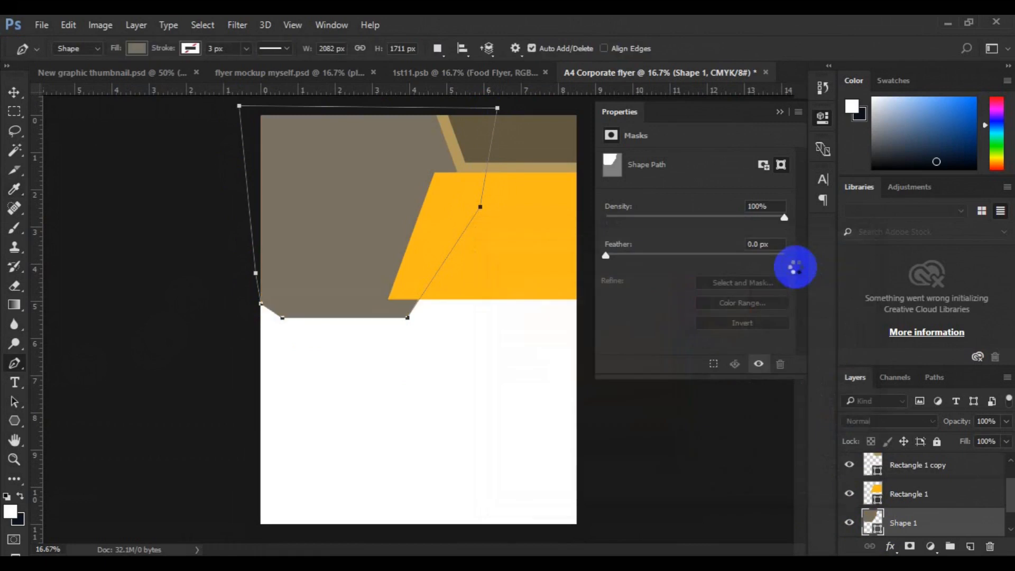
- Move the gray-brown shape slightly to the left behind the orange shape
key(v)
click(339, 260)
drag(335, 262, 334, 266)
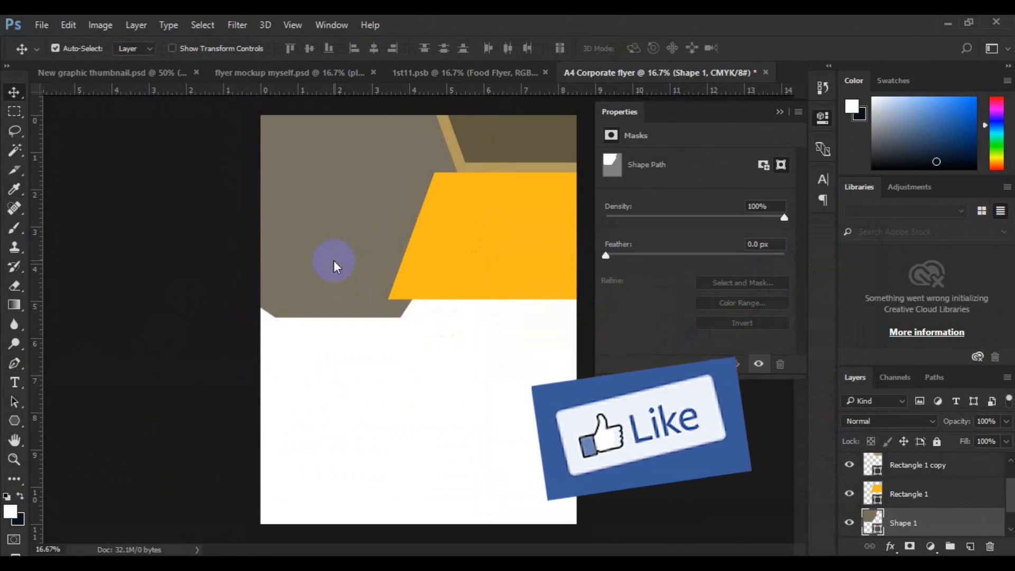
key(ctrl+plus)
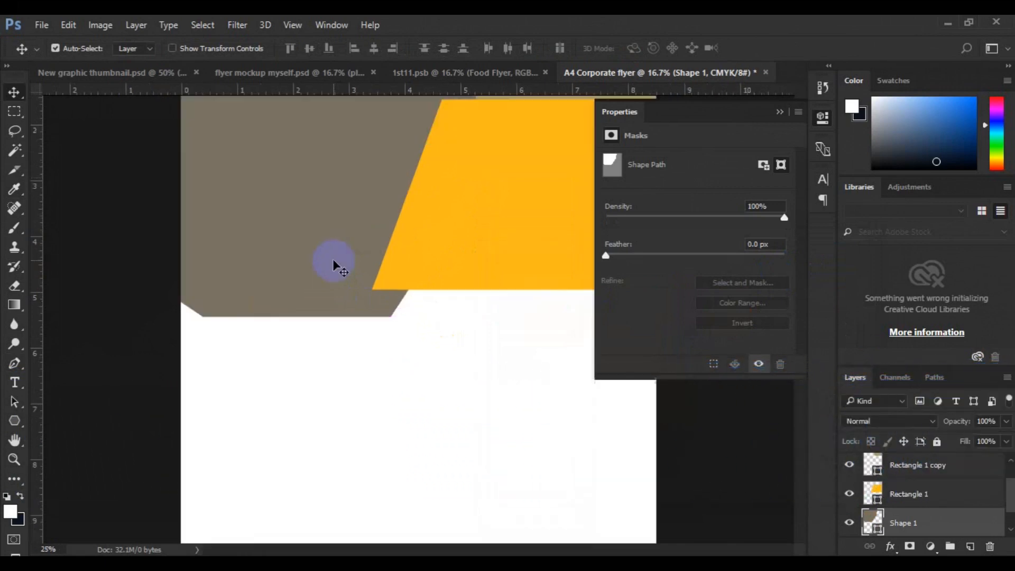
- Draw a small Pen triangle about 200 × 152 px on a new layer, joining the orange shape's lower corner to the gray-brown shape's lower corner
click(14, 370)
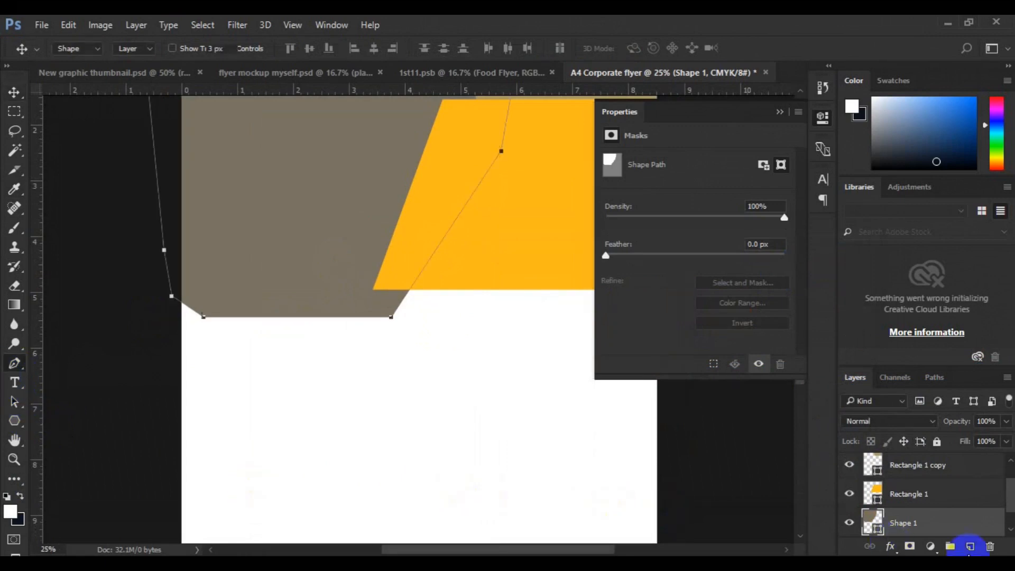
click(970, 547)
click(375, 294)
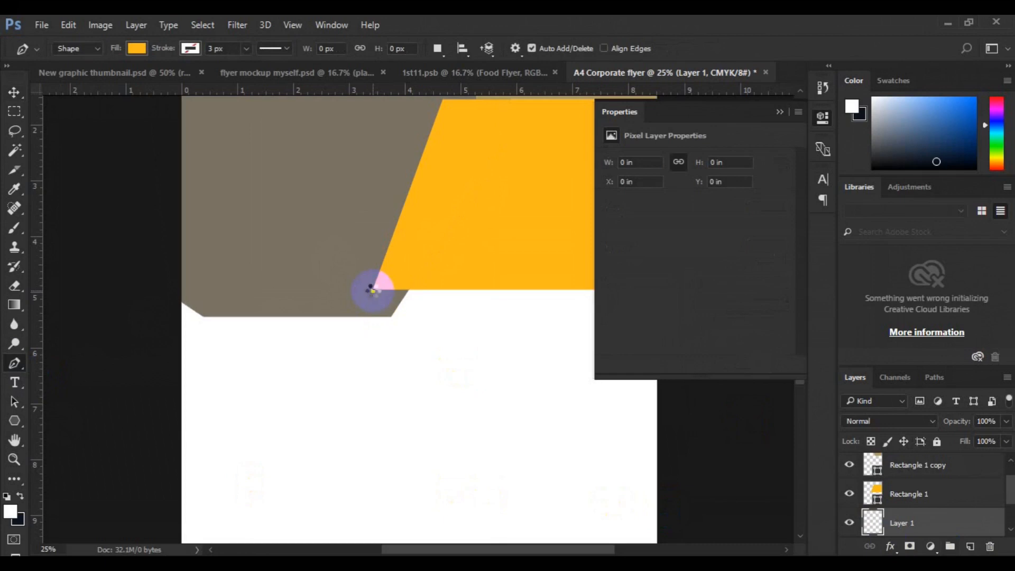
click(392, 321)
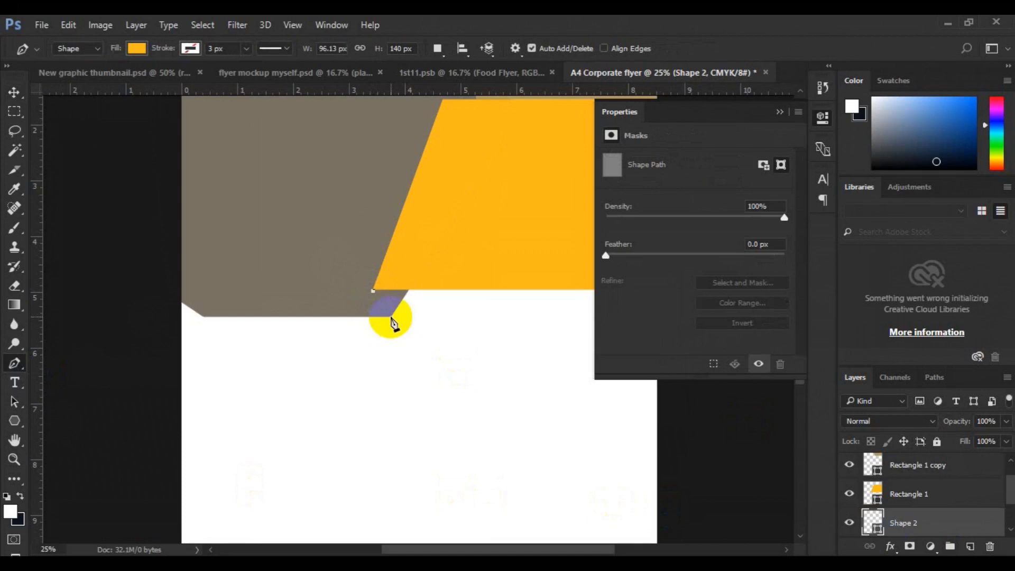
click(410, 291)
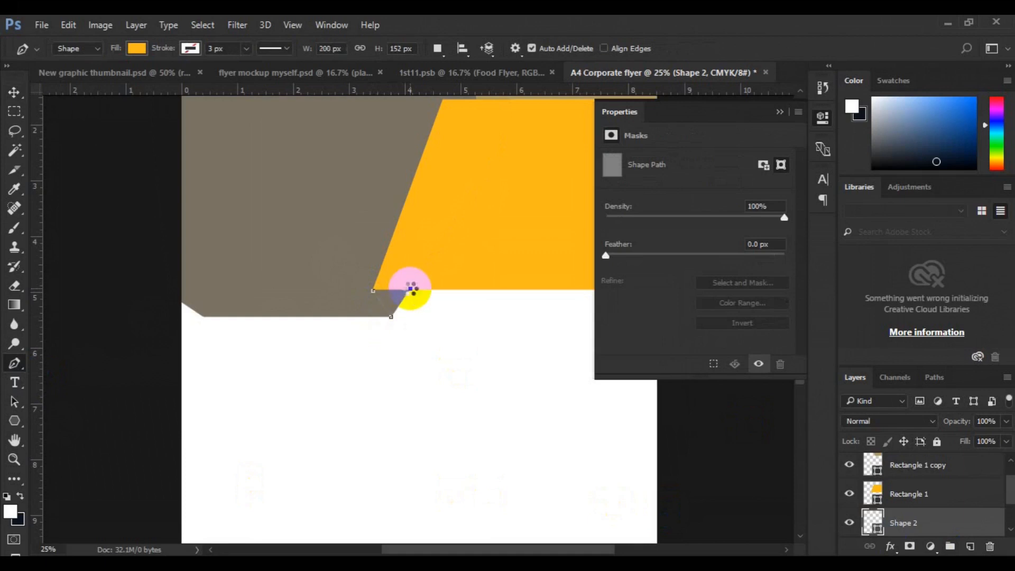
click(374, 290)
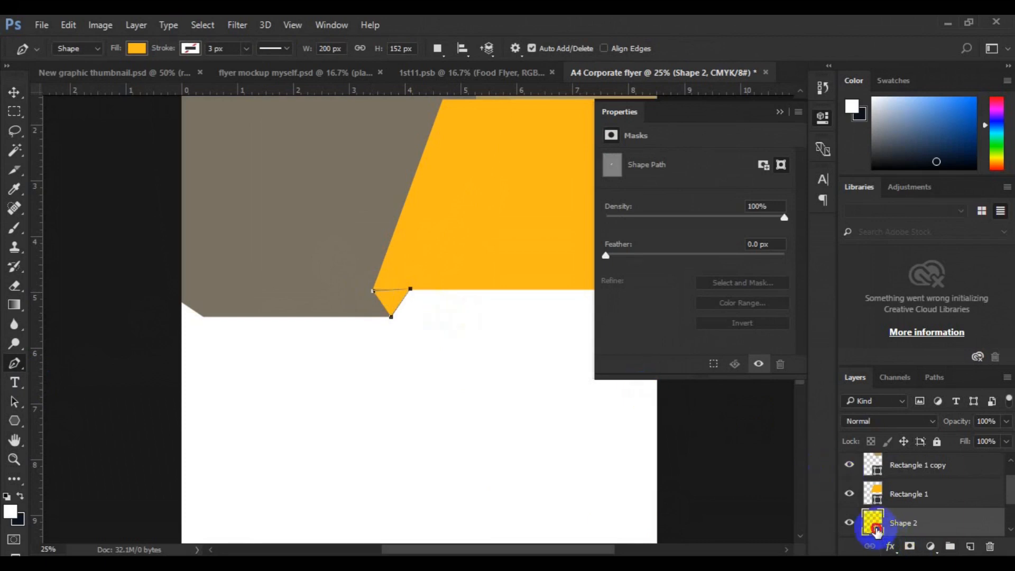
- Recolor the small triangle below the orange shape to a dark brown fold shade
click(556, 373)
click(828, 272)
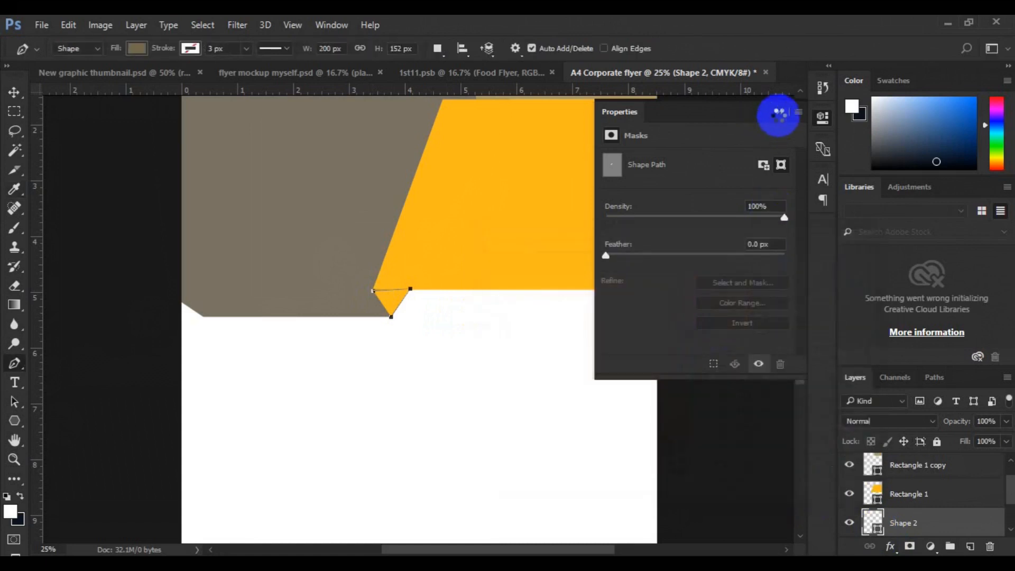
click(778, 114)
key(v)
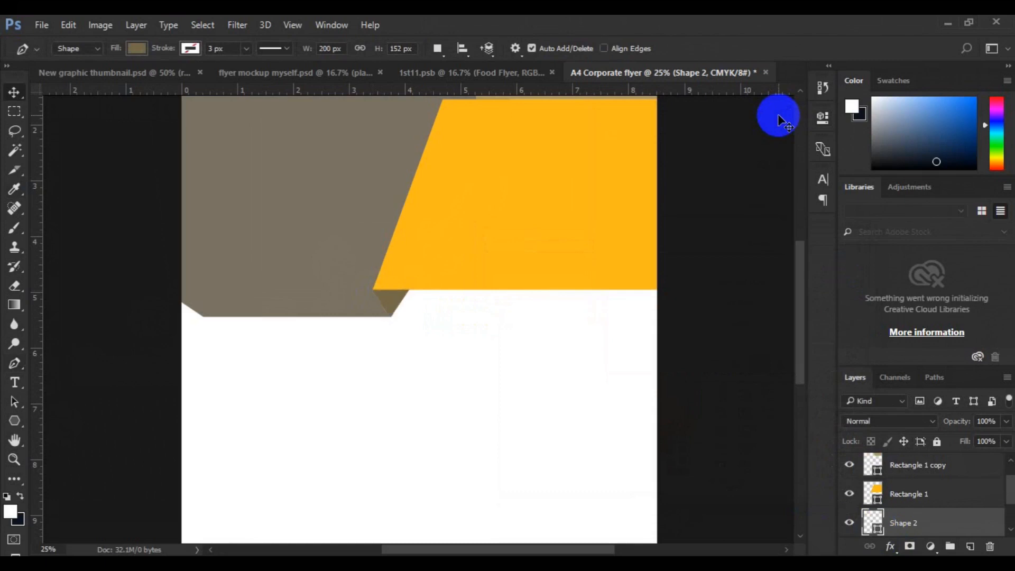
- Select all the header shape layers above the Background and move them slightly upward together
key(ctrl+minus)
key(ctrl+minus)
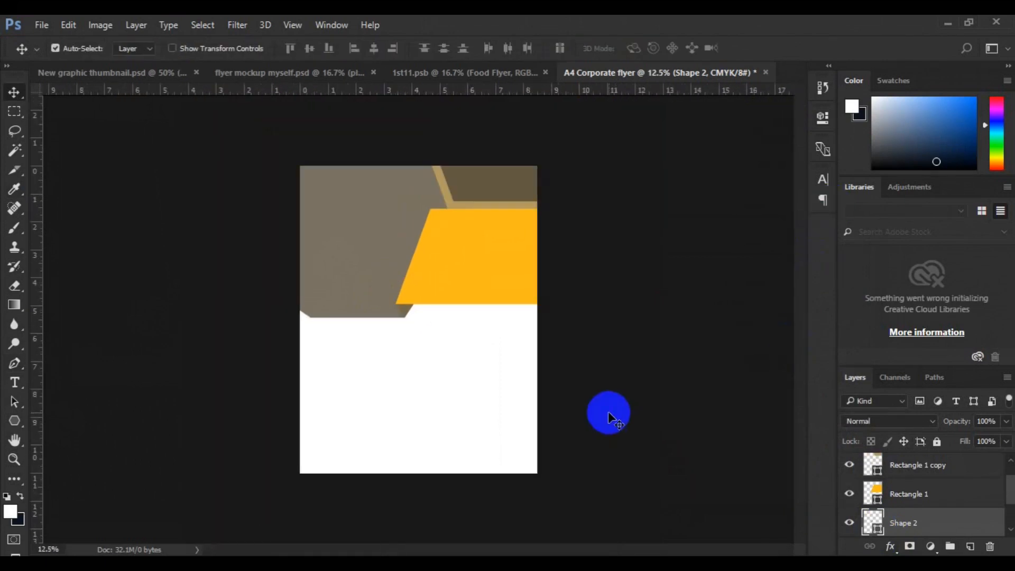
click(1010, 528)
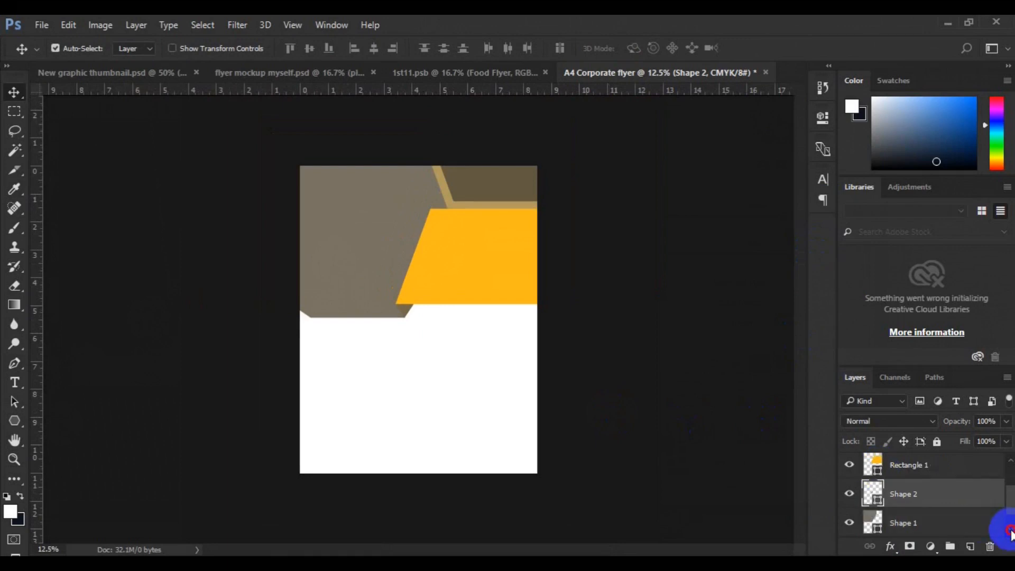
click(1010, 526)
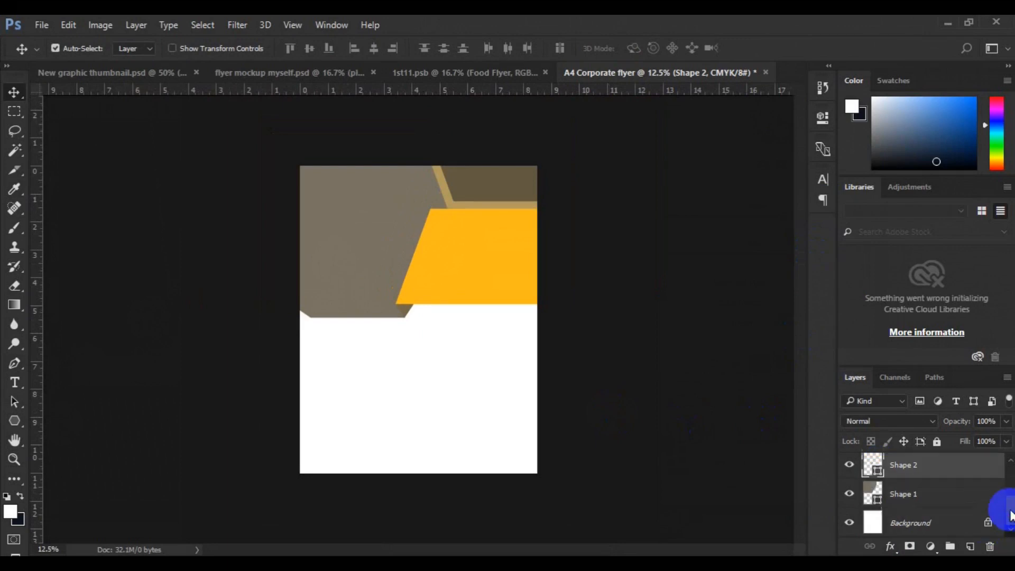
click(941, 497)
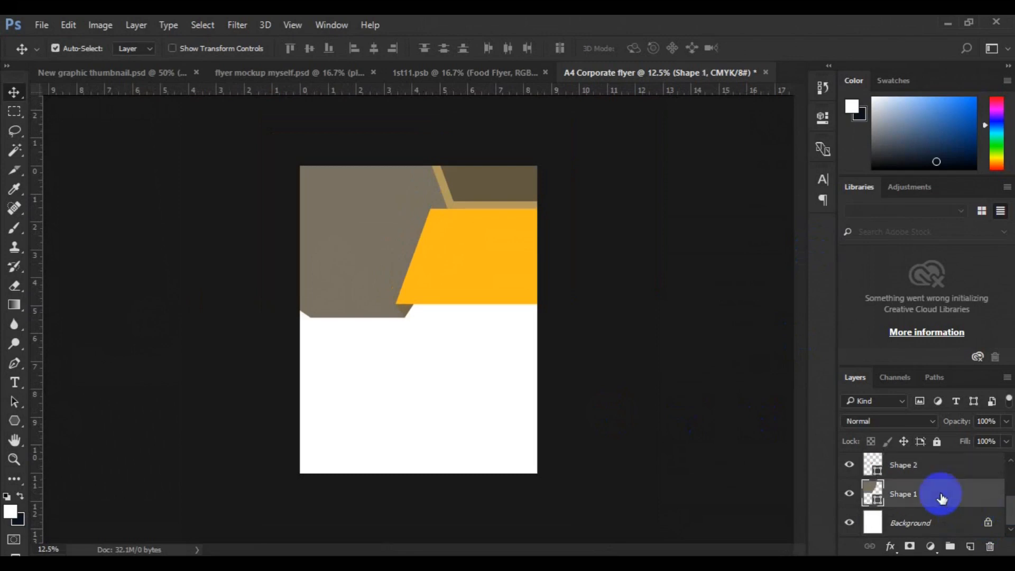
click(1011, 463)
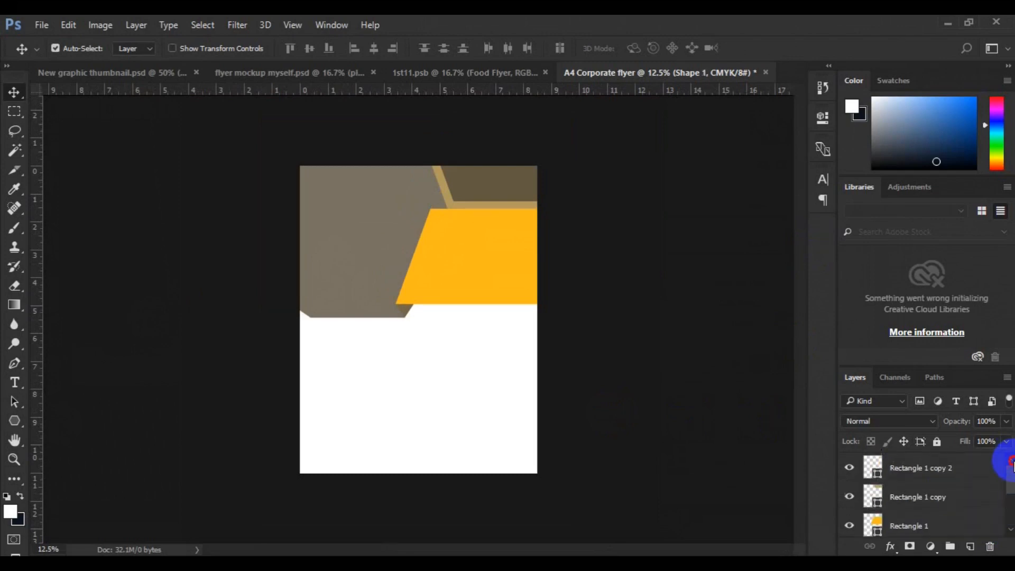
click(959, 476)
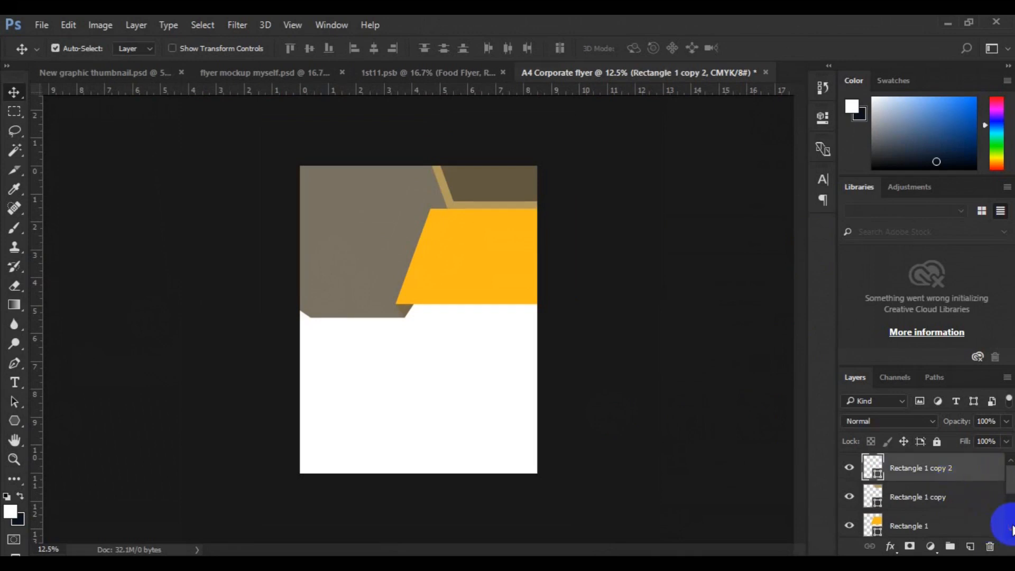
scroll(1011, 528, down, 3)
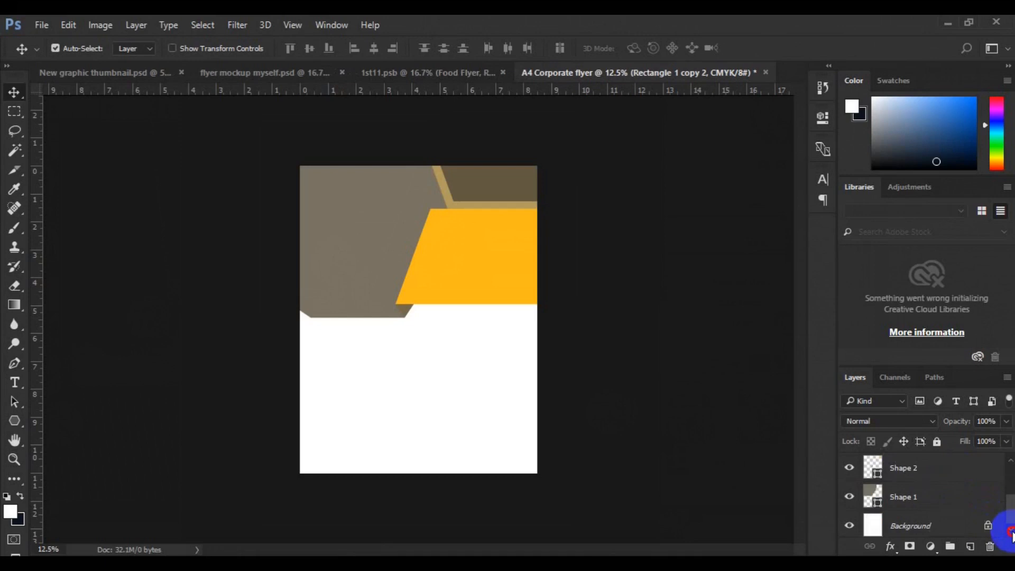
click(920, 495)
shift+click(921, 497)
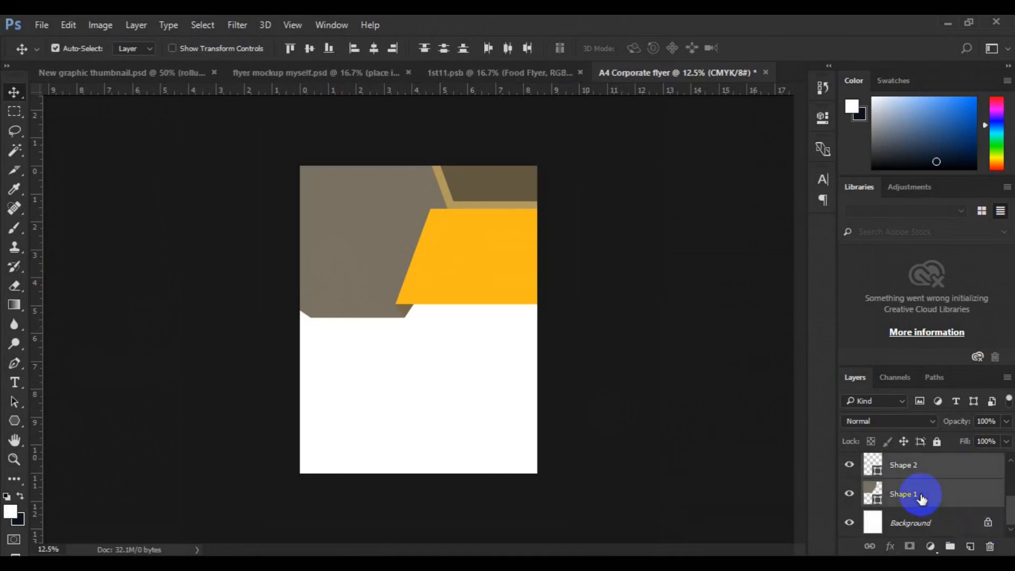
key(ctrl+t)
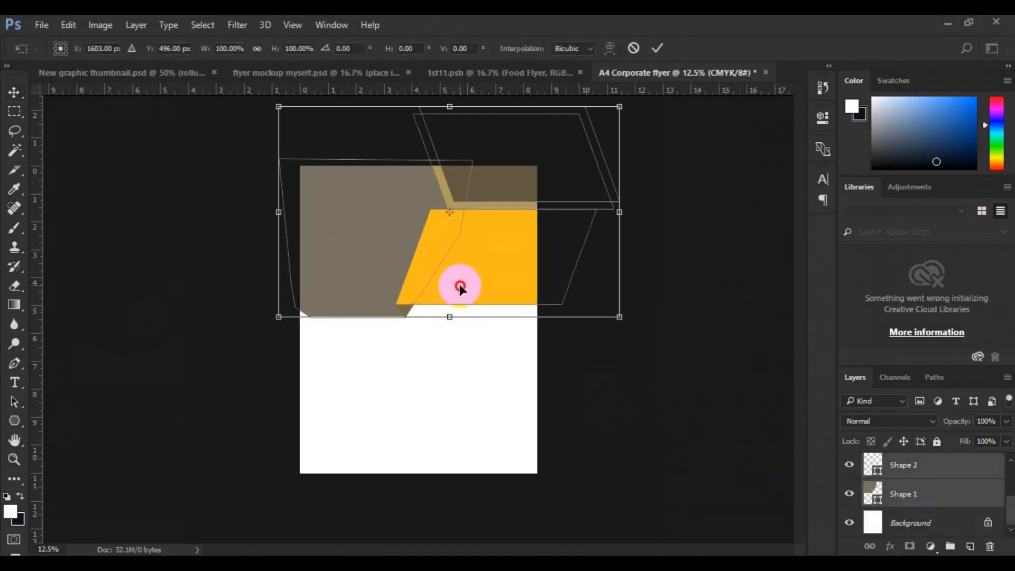
drag(460, 276, 460, 276)
key(Return)
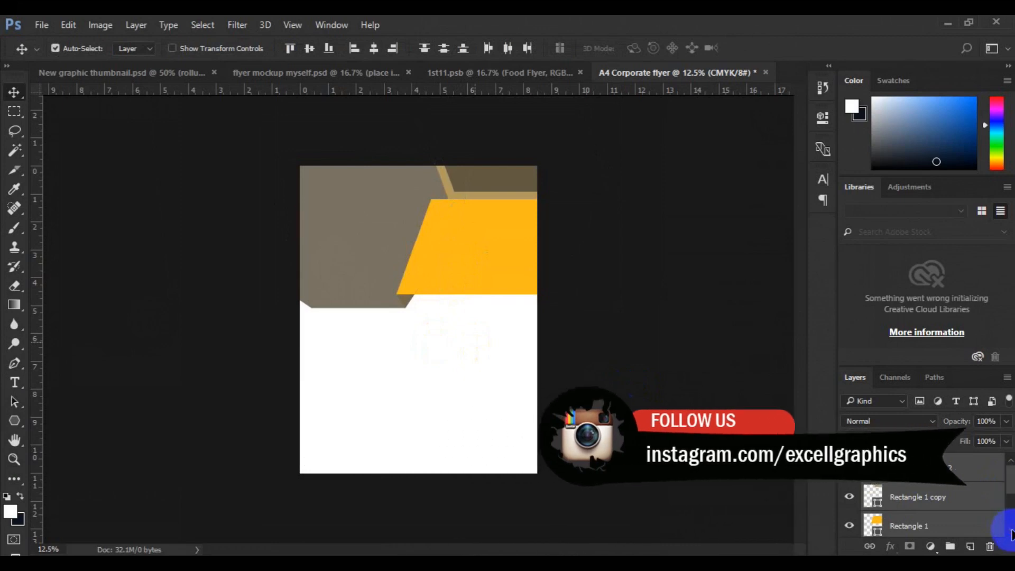
- Draw a rectangle about 2614 × 561 px across the lower page, directly above the Background layer
scroll(1007, 528, down, 3)
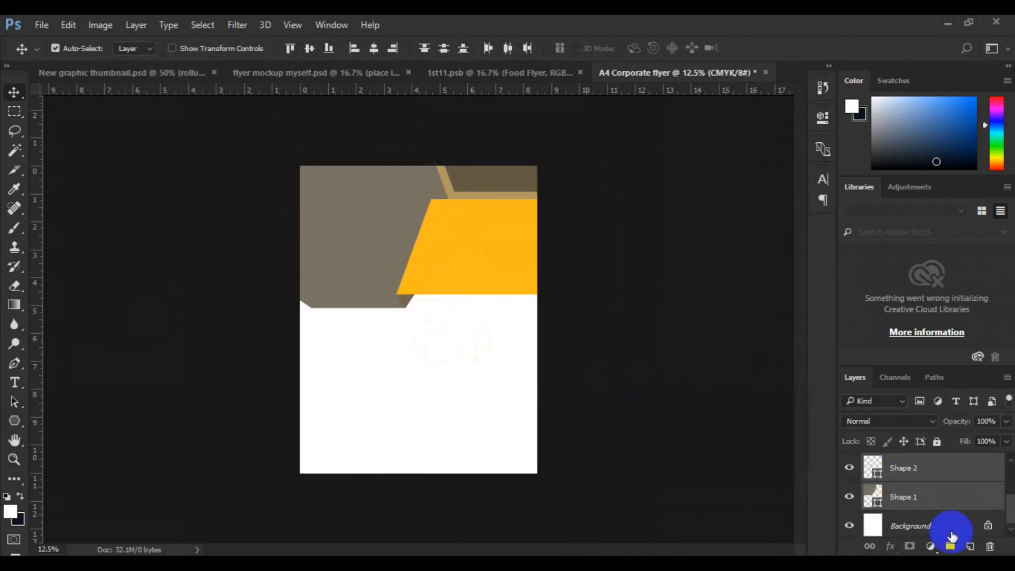
click(950, 531)
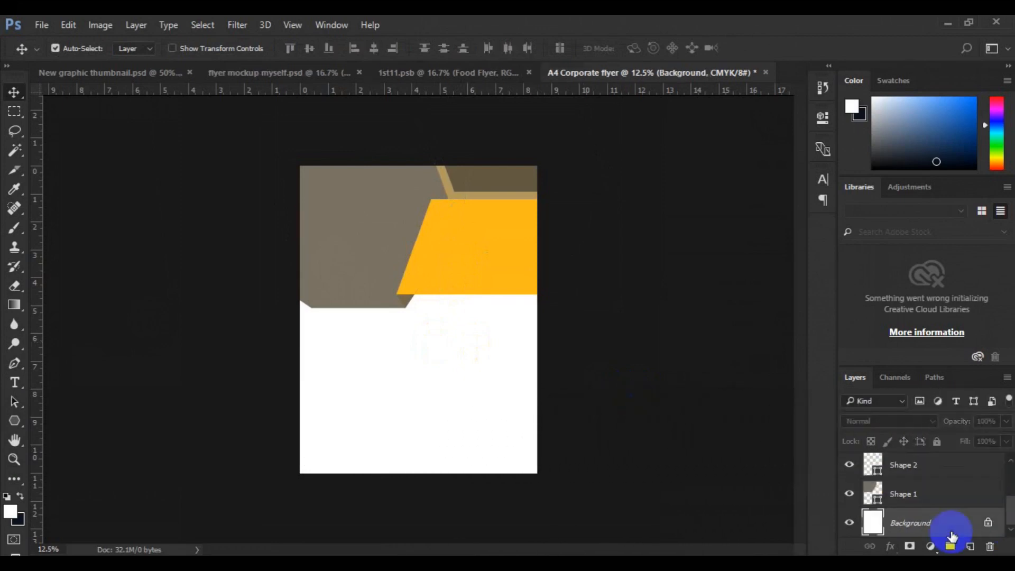
click(14, 421)
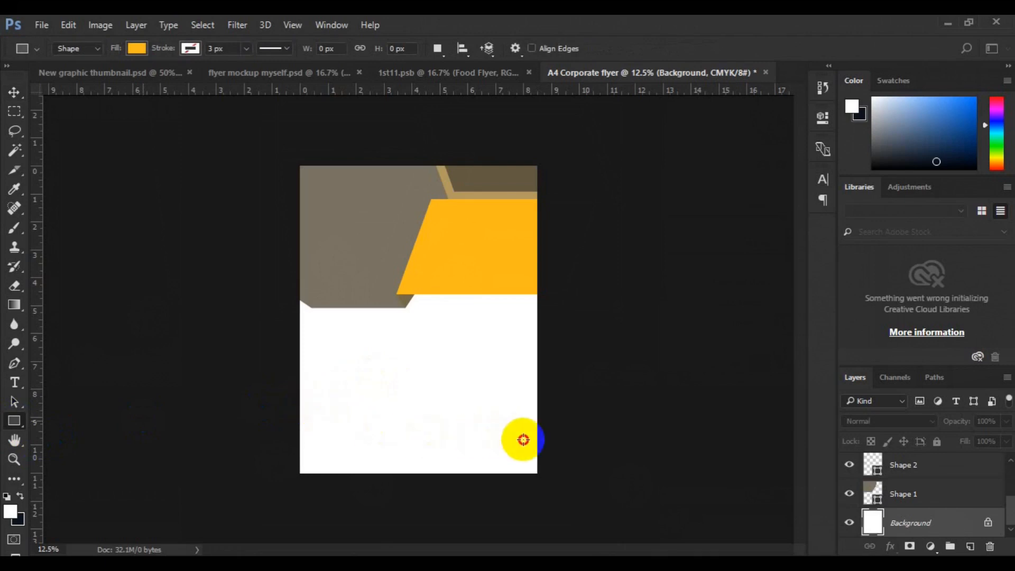
drag(533, 442, 540, 450)
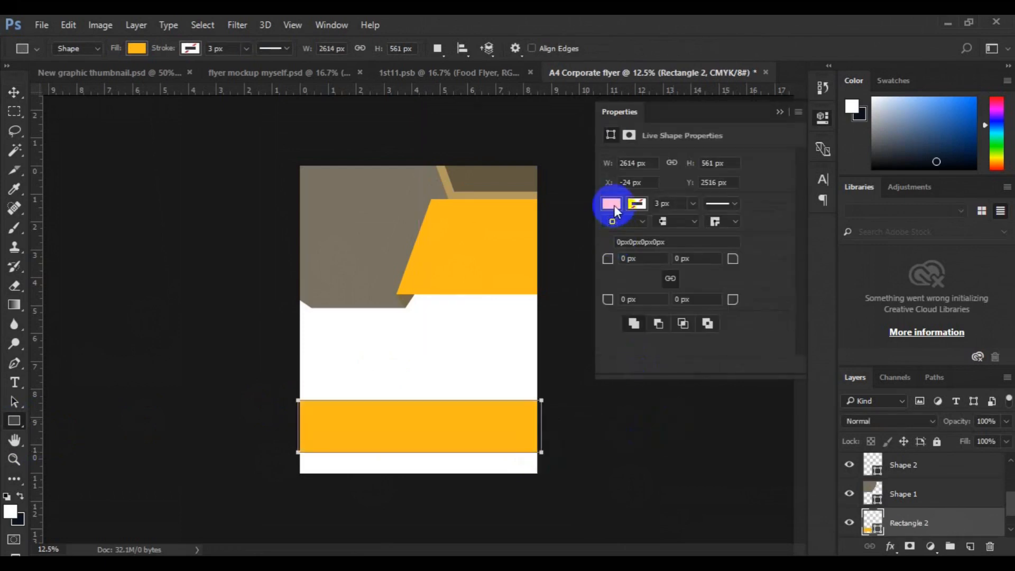
- Recolor the lower rectangle to dark gray
click(610, 203)
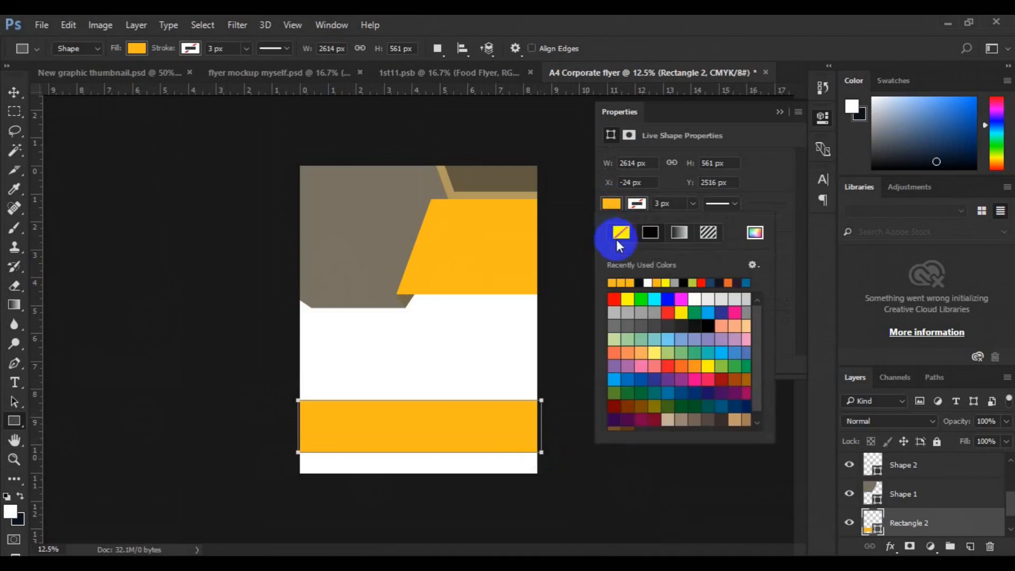
click(668, 326)
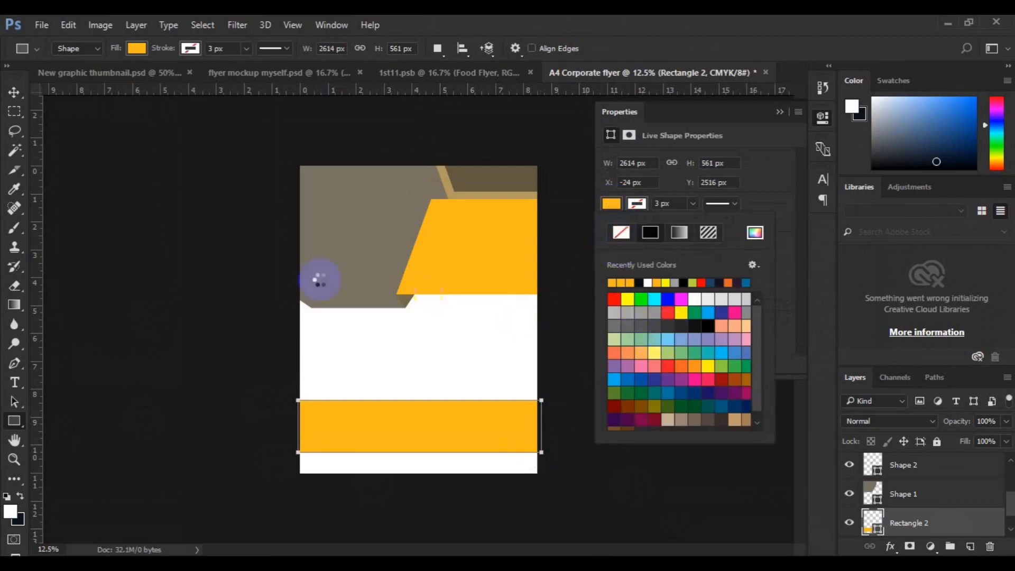
click(10, 94)
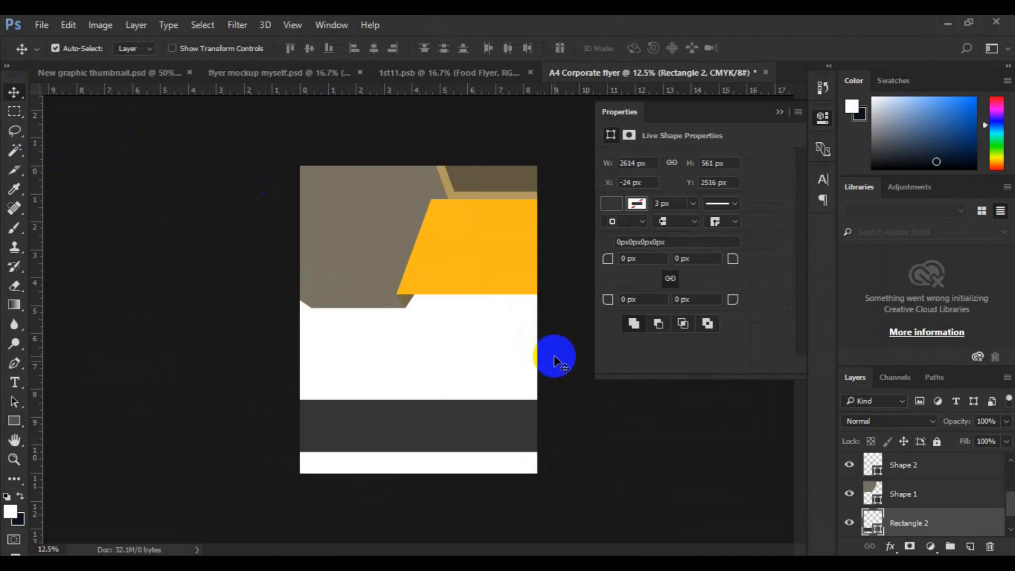
- Duplicate the orange slanted shape and place the copy at the lower page's left edge, overlapping the dark gray band
click(475, 265)
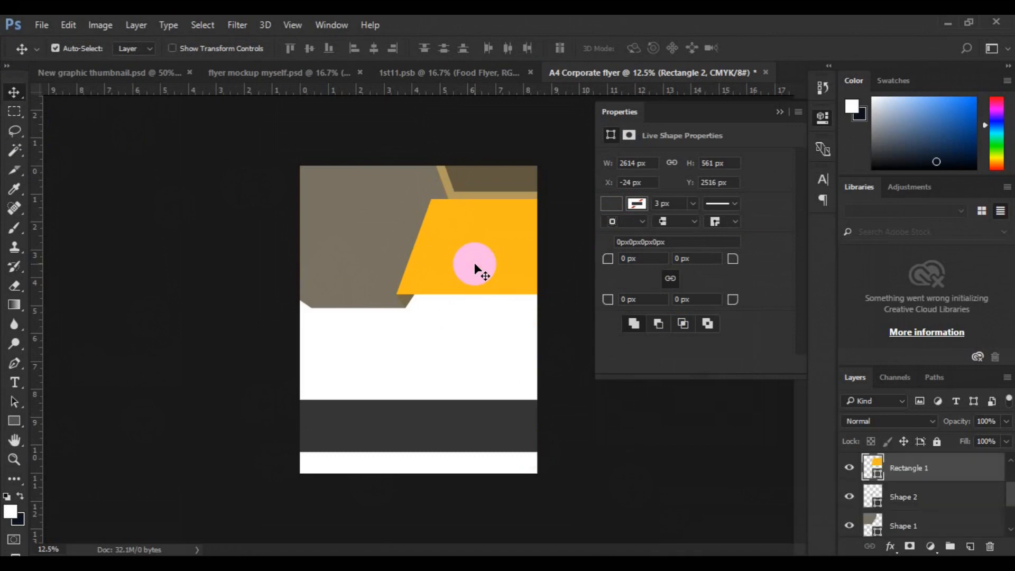
drag(474, 266, 349, 411)
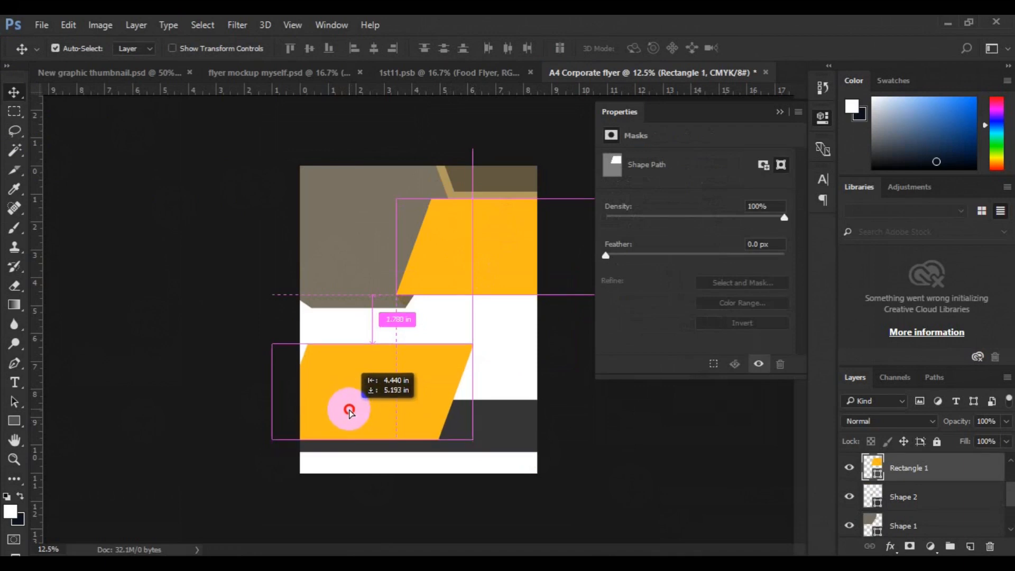
drag(350, 411, 349, 422)
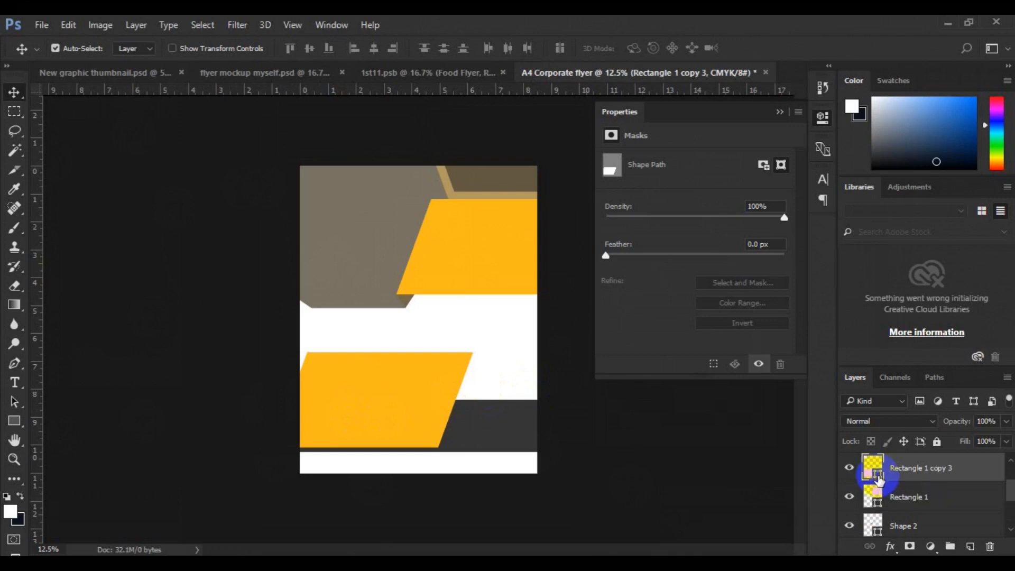
- Recolor the lower slanted copy to red #ef1d1d
double_click(879, 478)
click(751, 480)
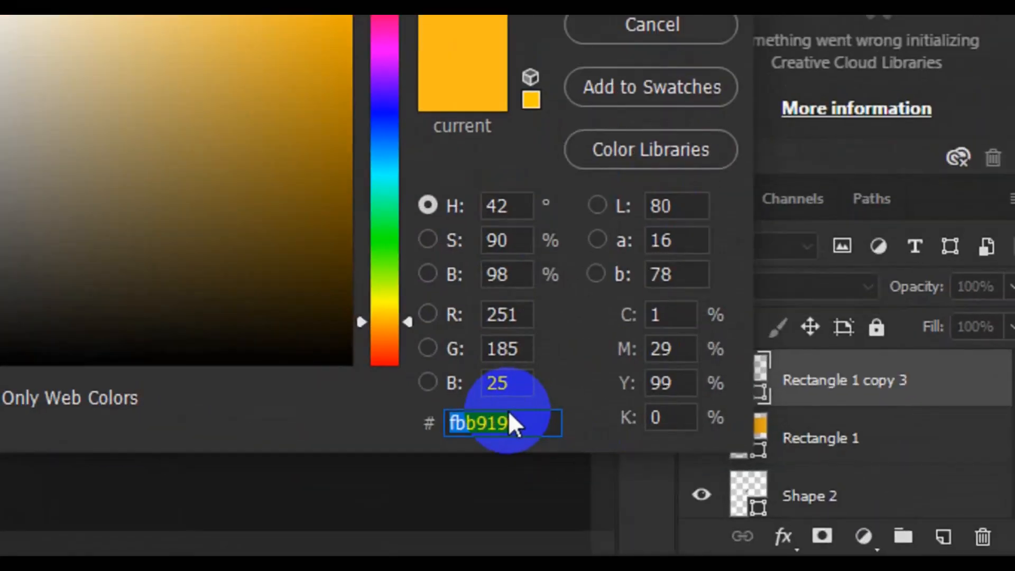
text(ef1d1d)
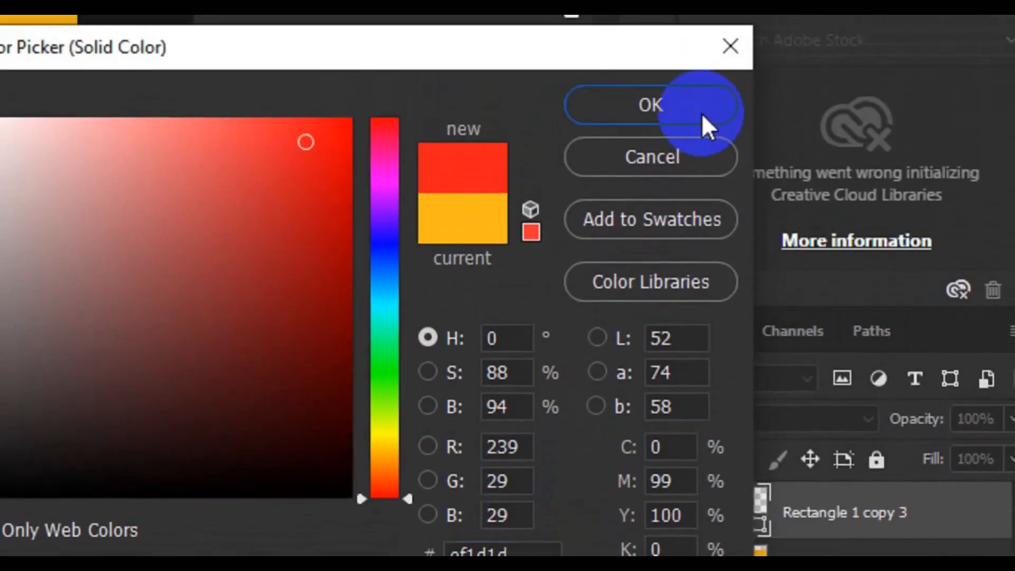
click(708, 53)
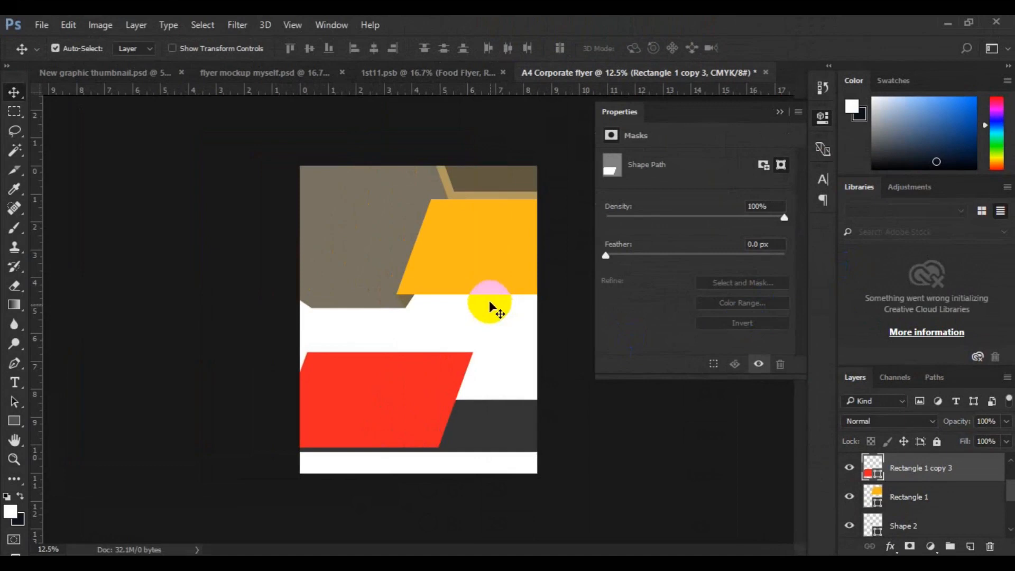
- Recolor the original orange slanted shape in the header to red #ef1d1d
click(323, 205)
click(878, 505)
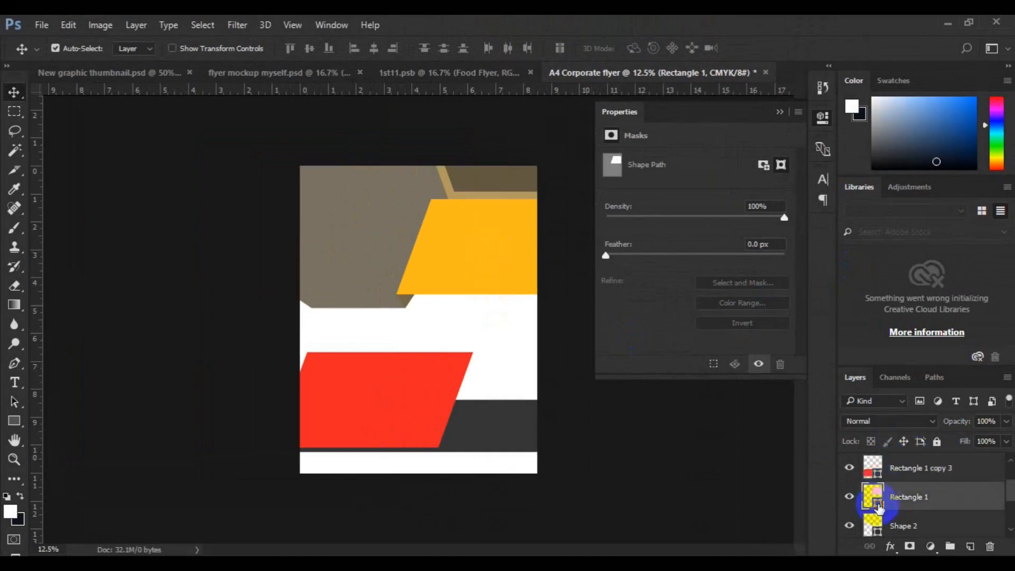
double_click(877, 504)
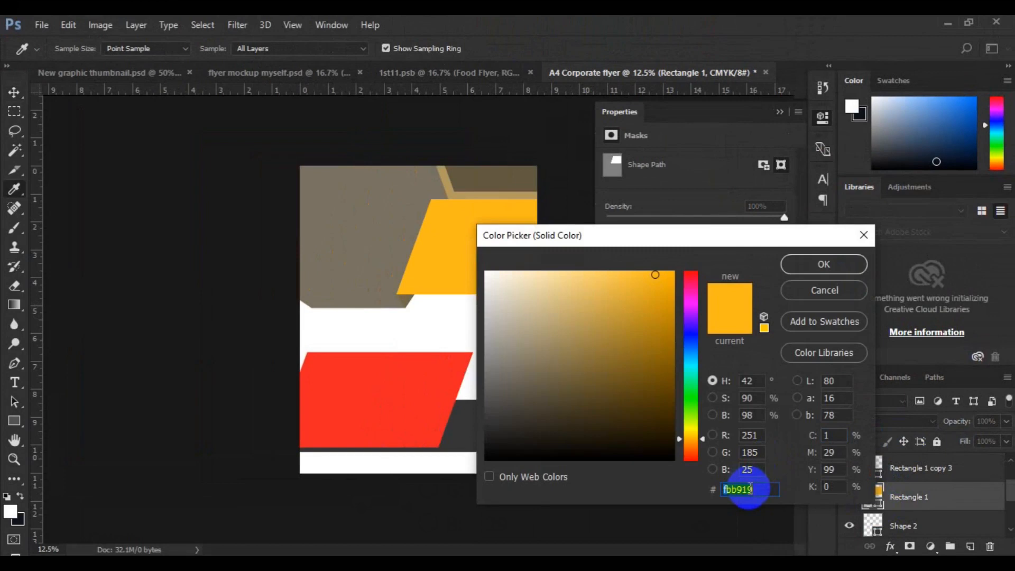
text(ef1d1d)
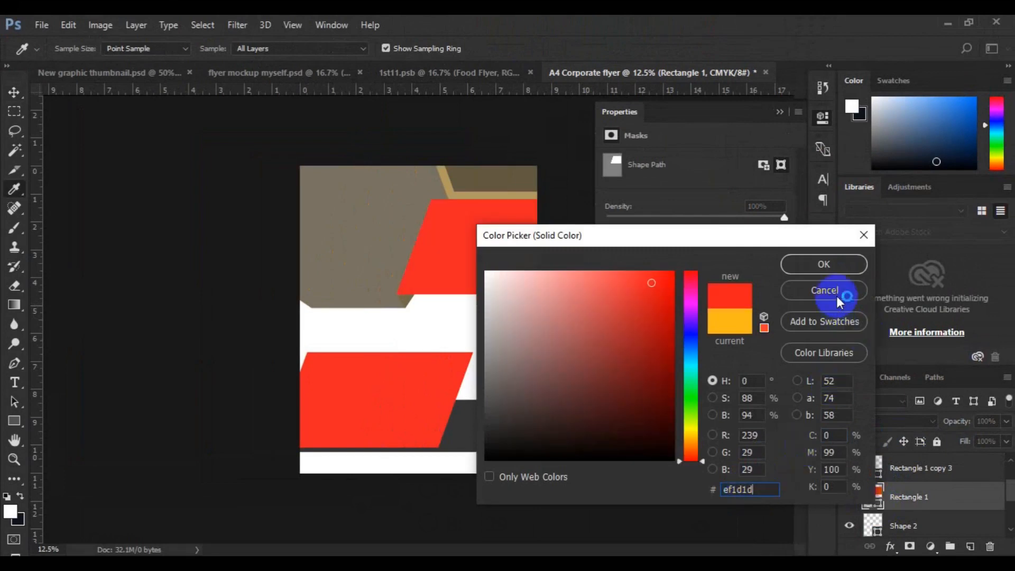
click(835, 270)
- Recolor the small fold triangle below the header's red slanted shape to dark red #9b1c1f
click(415, 310)
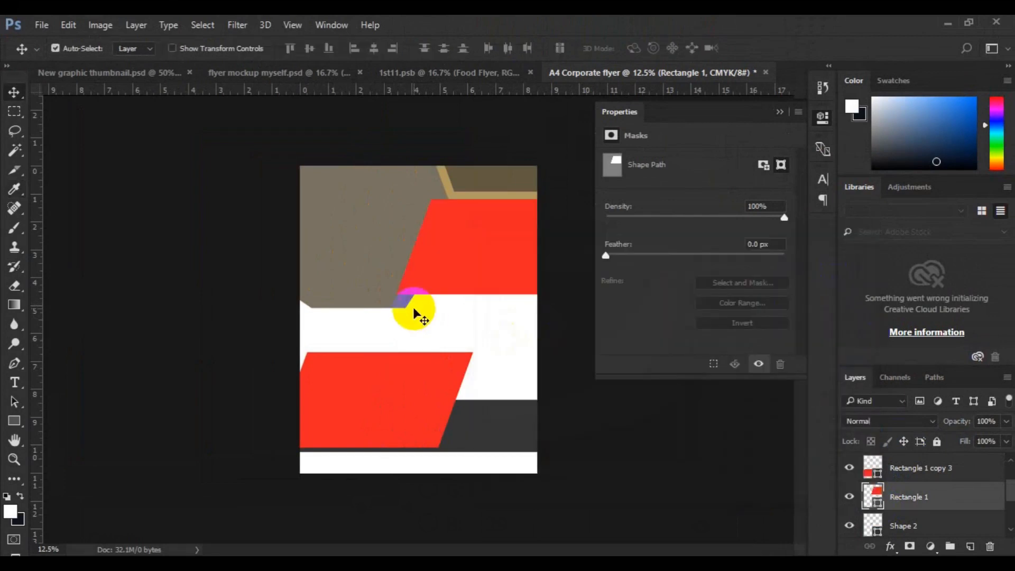
click(875, 526)
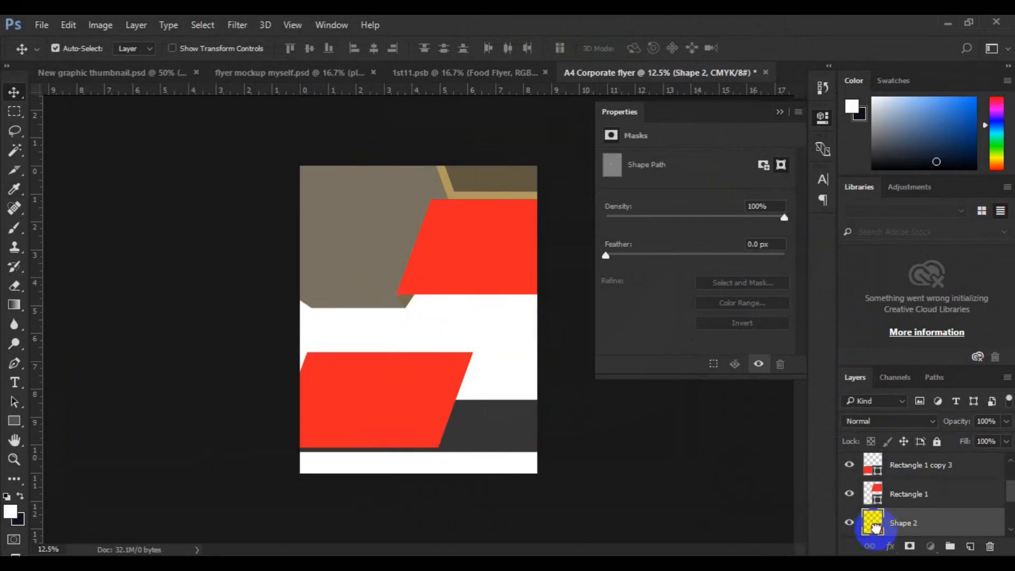
double_click(876, 529)
click(423, 408)
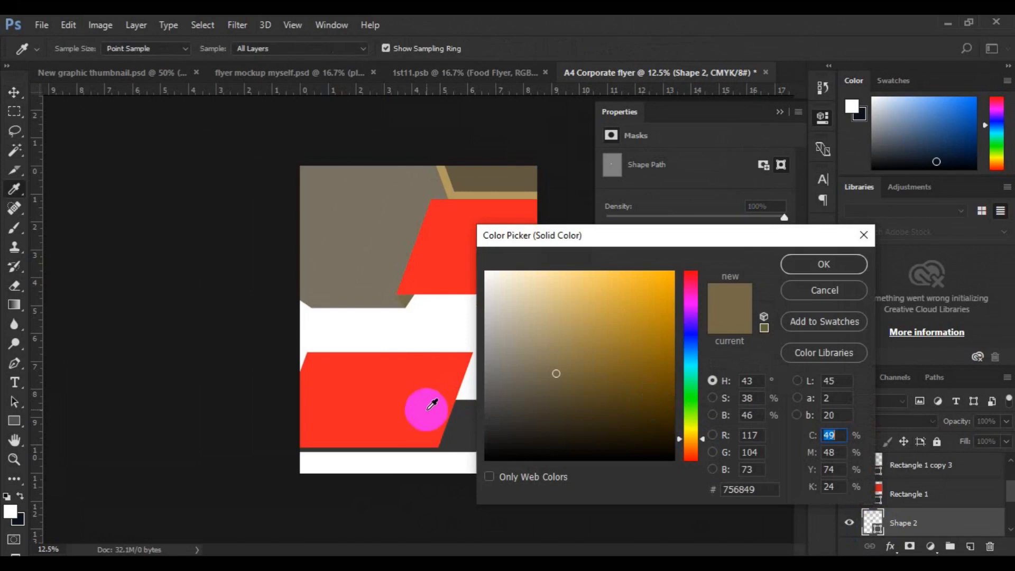
click(665, 345)
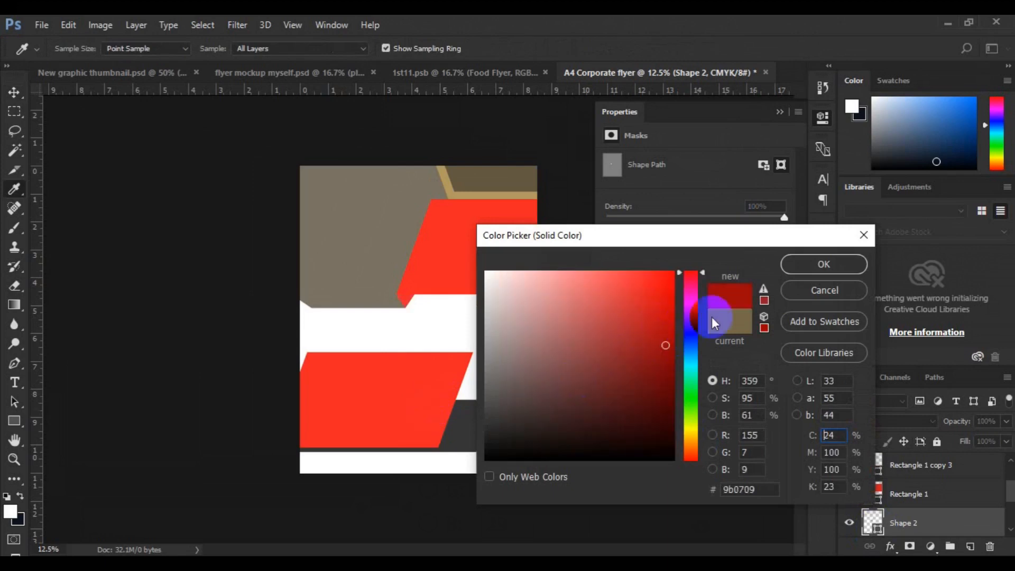
click(763, 290)
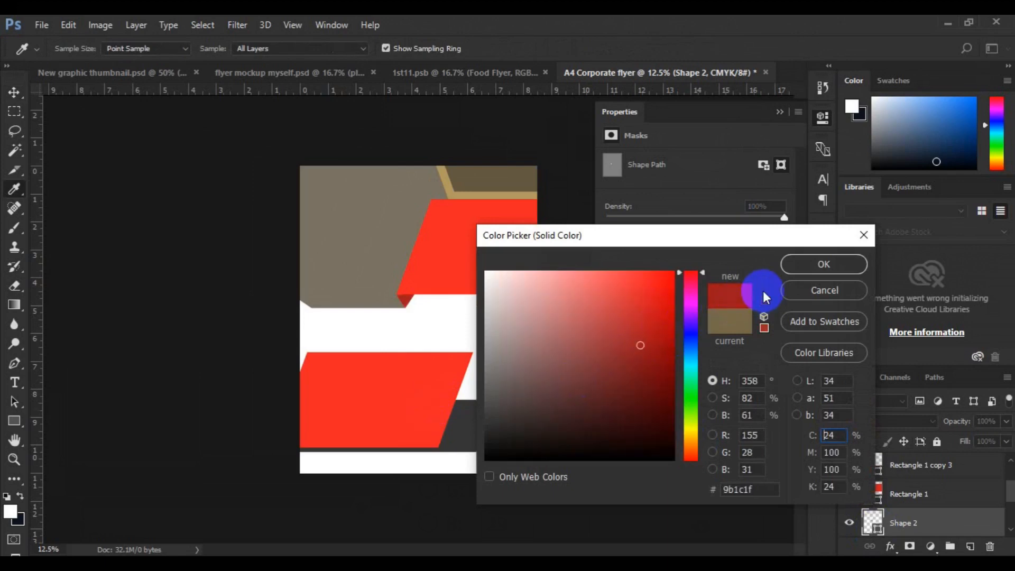
click(804, 267)
key(v)
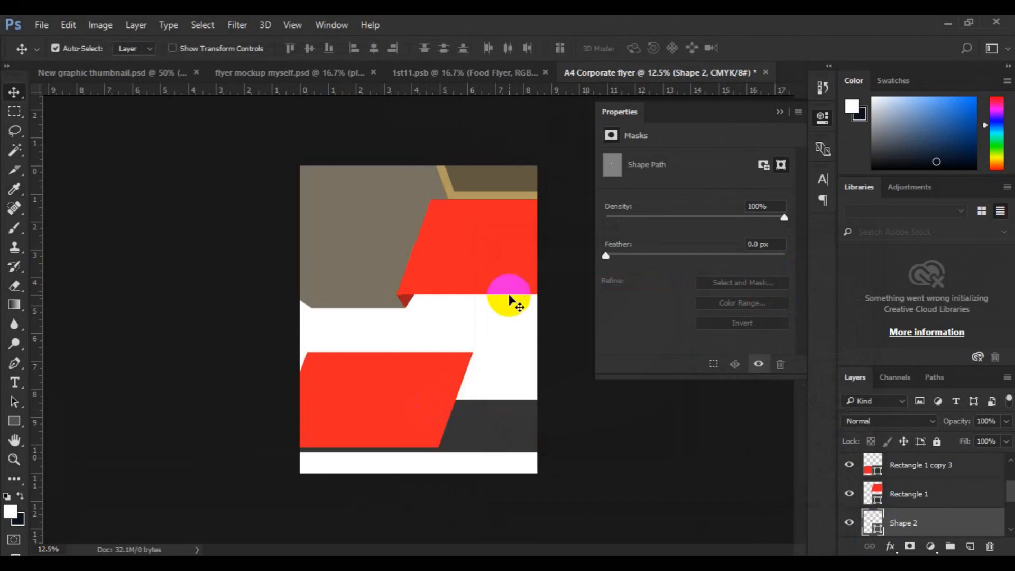
- Recolor the dark gray band at the bottom of the page to a very dark navy, #010814
drag(510, 301, 487, 450)
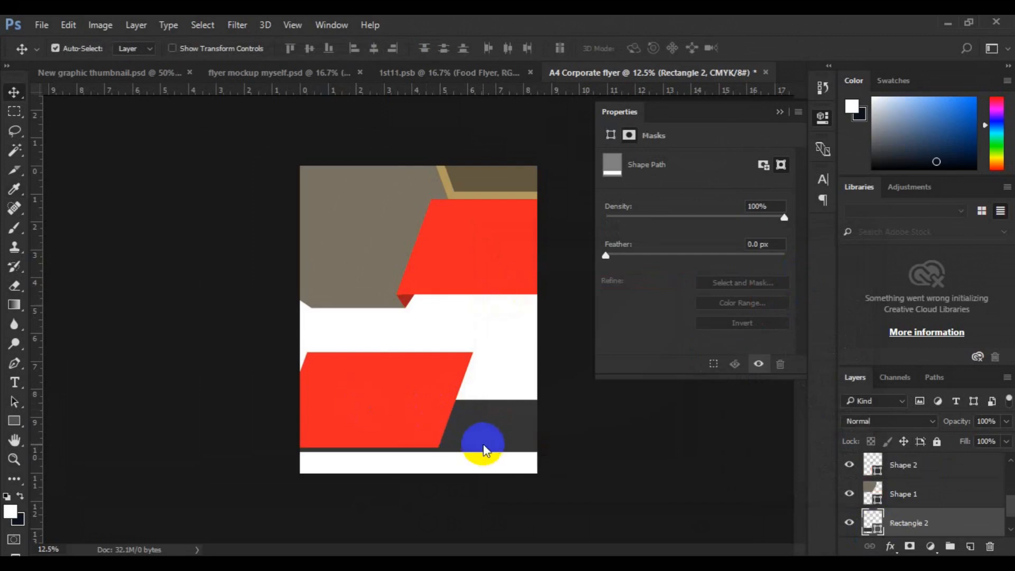
click(873, 522)
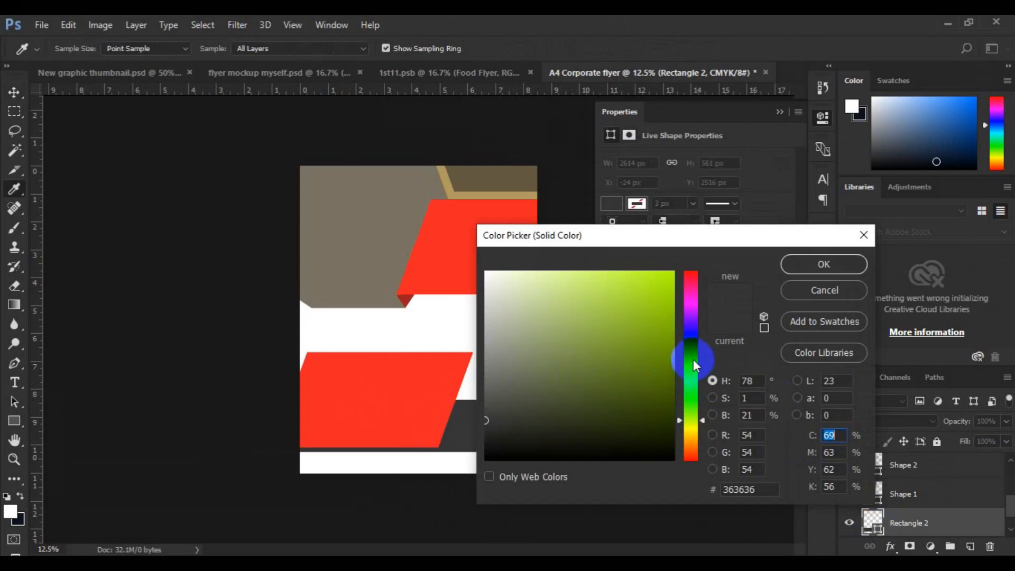
click(693, 355)
click(669, 446)
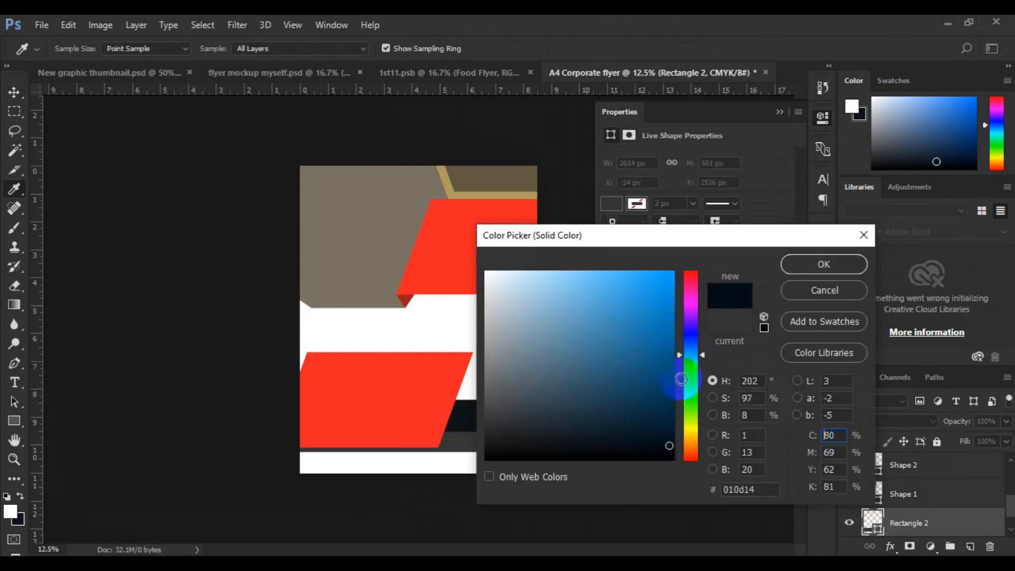
drag(693, 338, 692, 347)
click(669, 450)
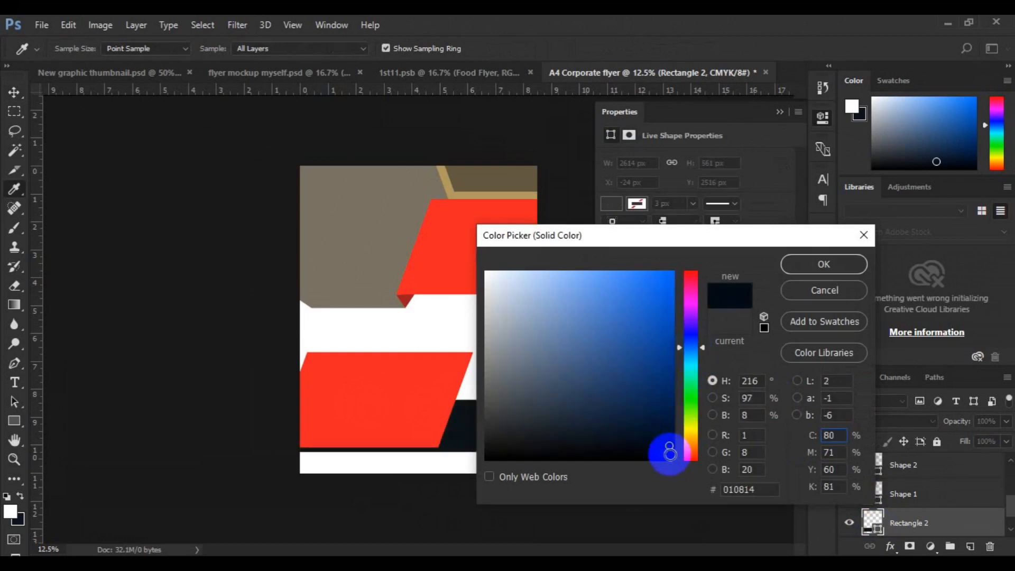
click(807, 271)
key(v)
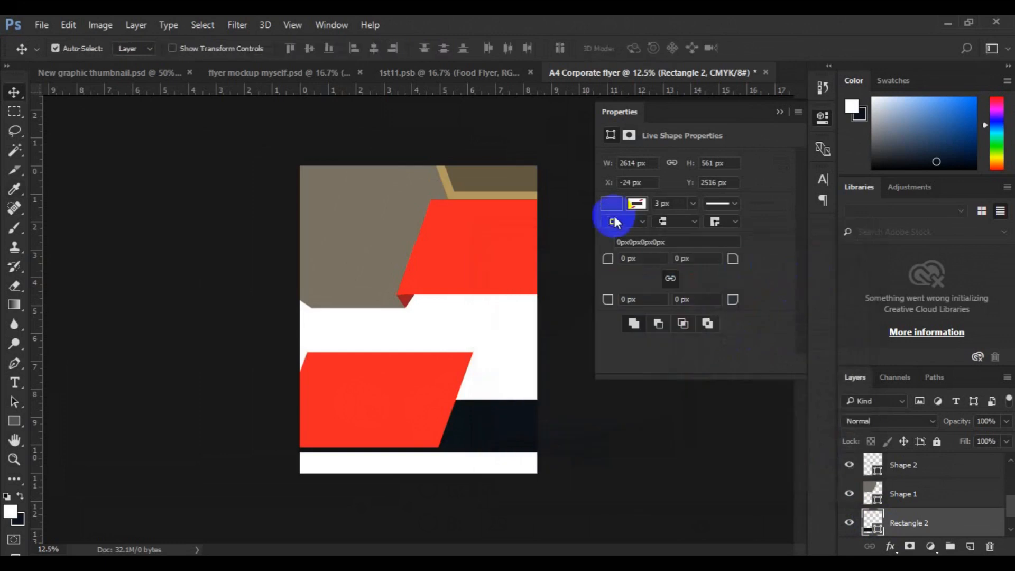
- Recolor the brown slanted shape in the page's upper-right corner to near-black navy #00050c, starting from the lower band's color
scroll(856, 469, up, 3)
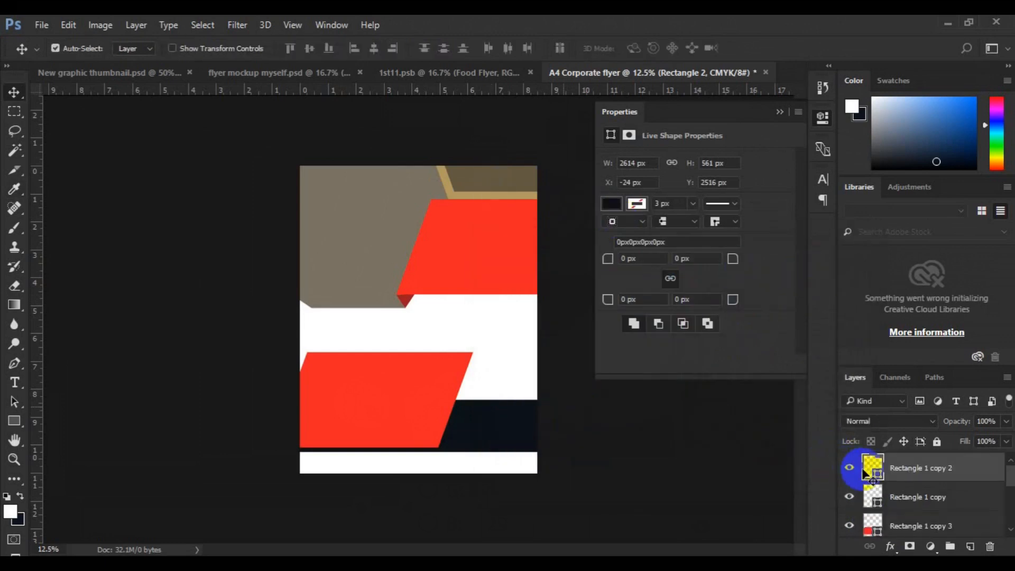
click(878, 480)
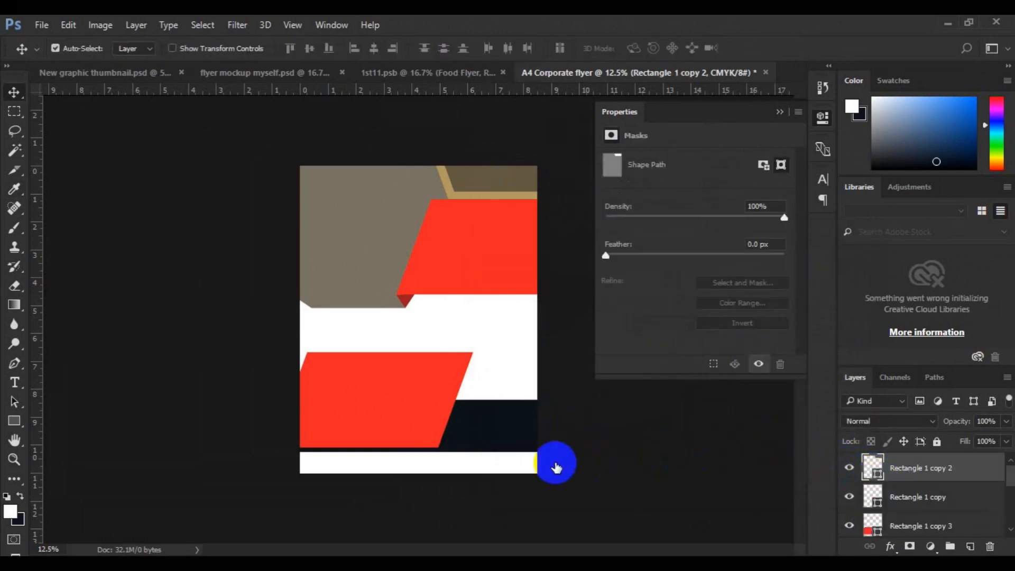
click(465, 432)
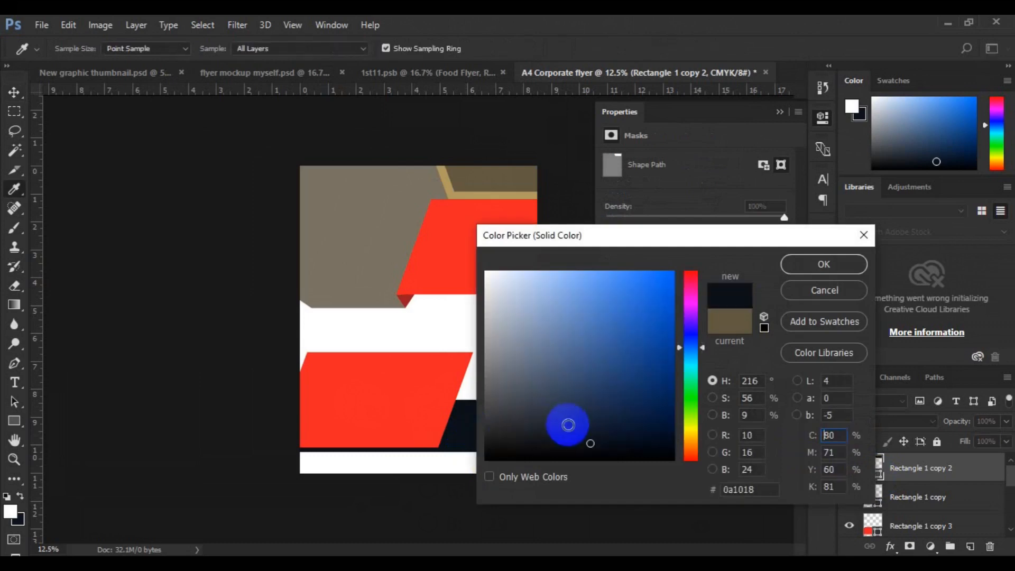
click(807, 267)
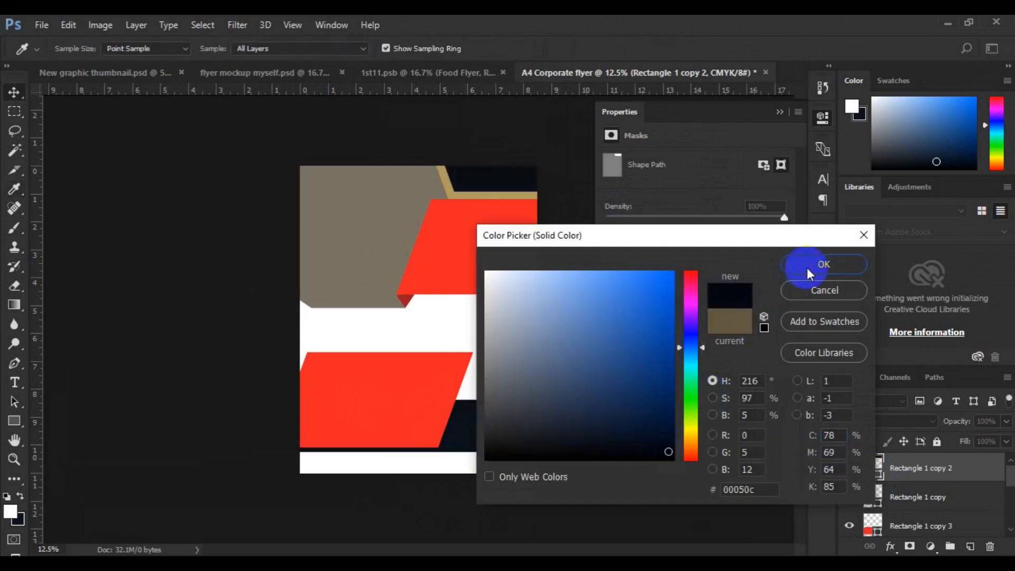
- Shift the lower red slanted shape further left and nudge it so its bottom edge sits just above the navy band's lower edge
drag(379, 433, 360, 427)
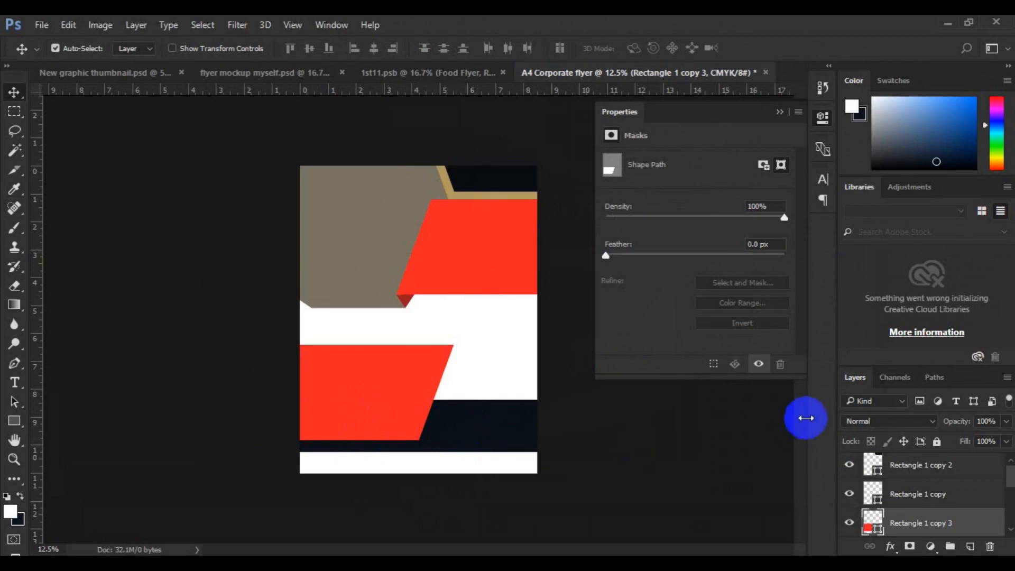
key(shift+Down)
key(shift+Down)
key(shift+Down)
key(shift+Down)
key(shift+Down)
key(shift+Down)
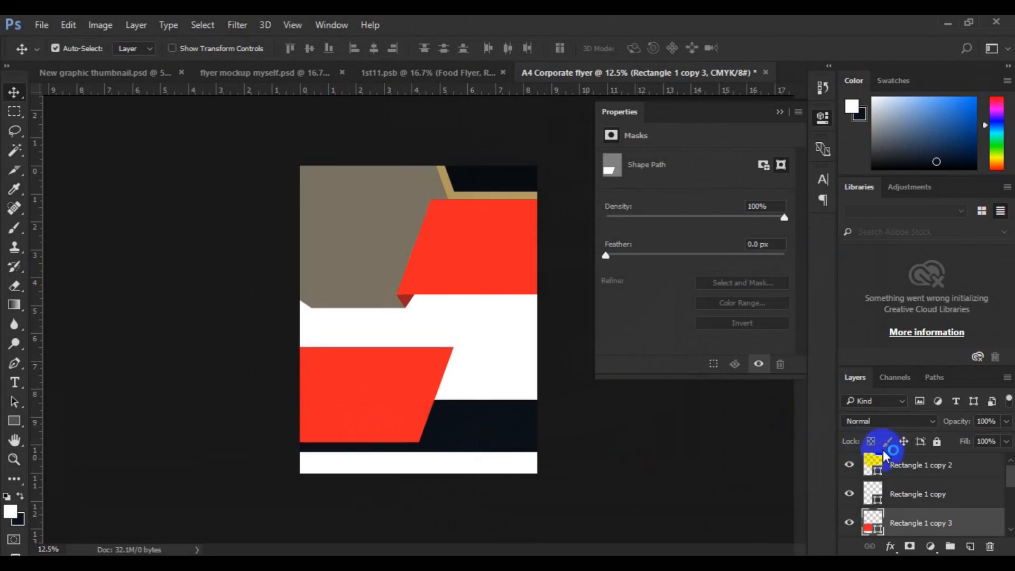
- Rasterize the layer of the lower red slanted shape, Rectangle 1 copy 3
click(934, 523)
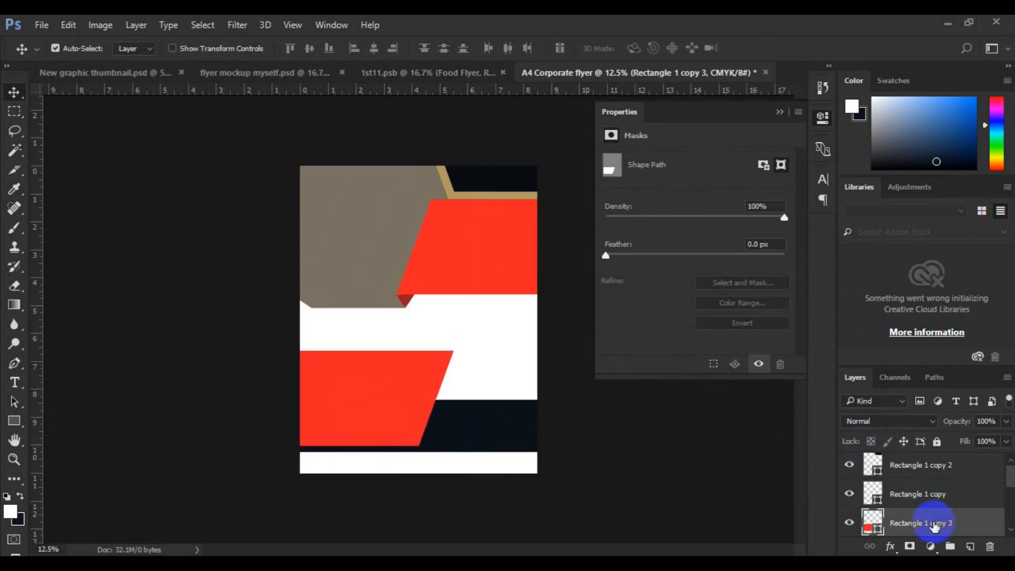
right_click(933, 521)
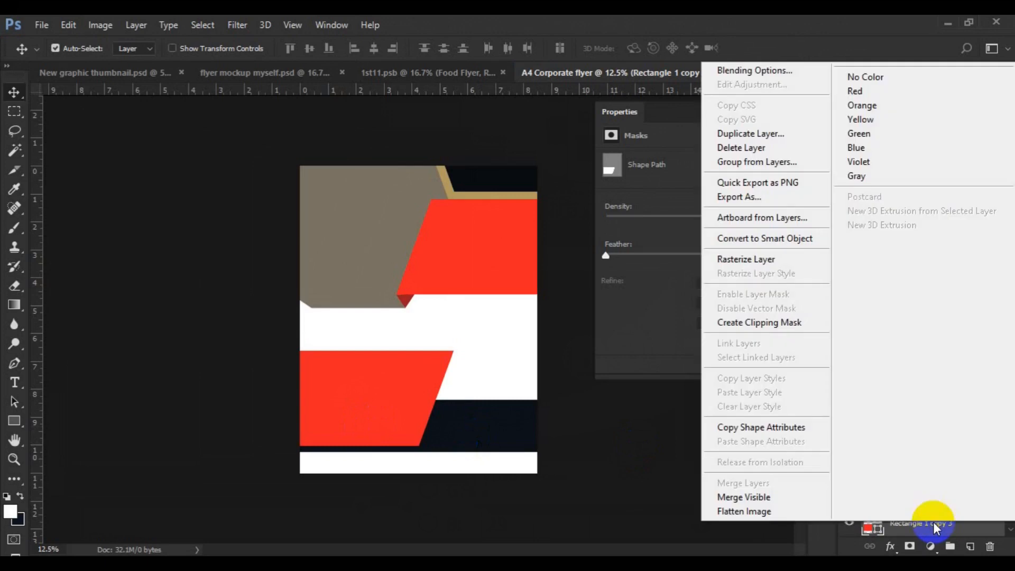
click(771, 261)
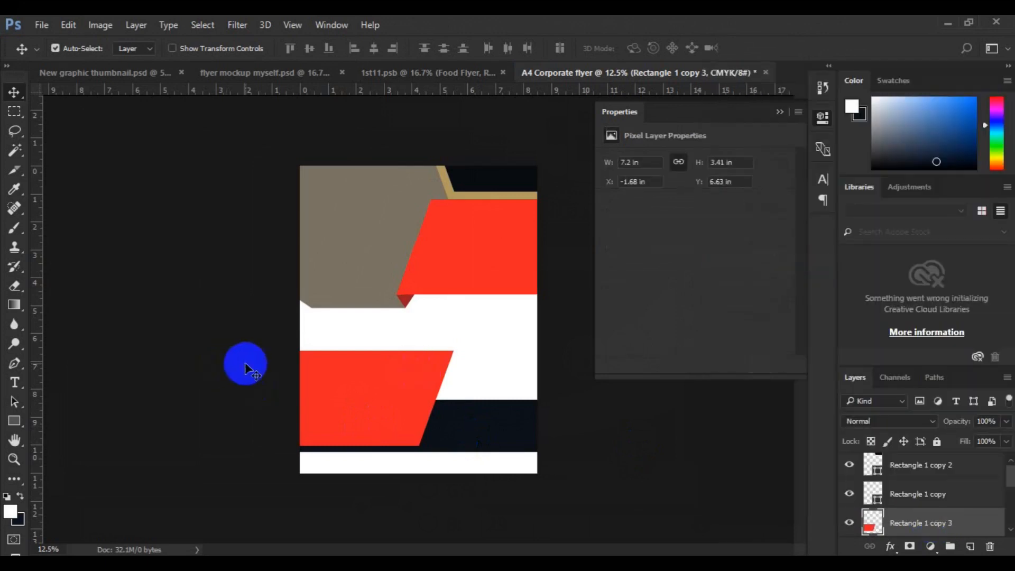
- Marquee-select the upper part of the lower red slanted shape and delete it, leaving a shorter shape just above the navy band's top edge
click(15, 112)
drag(297, 313, 466, 391)
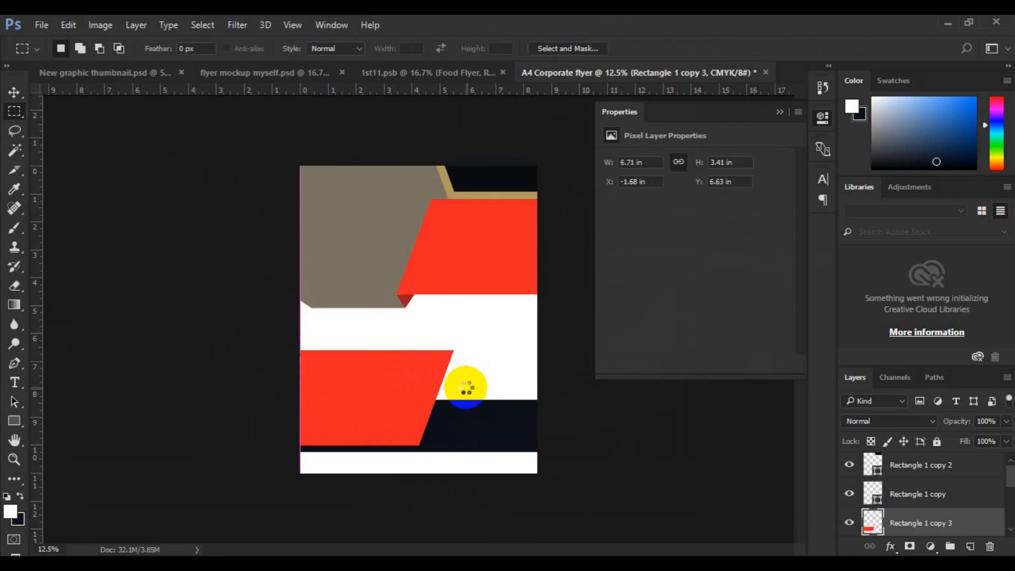
key(v)
drag(466, 387, 466, 391)
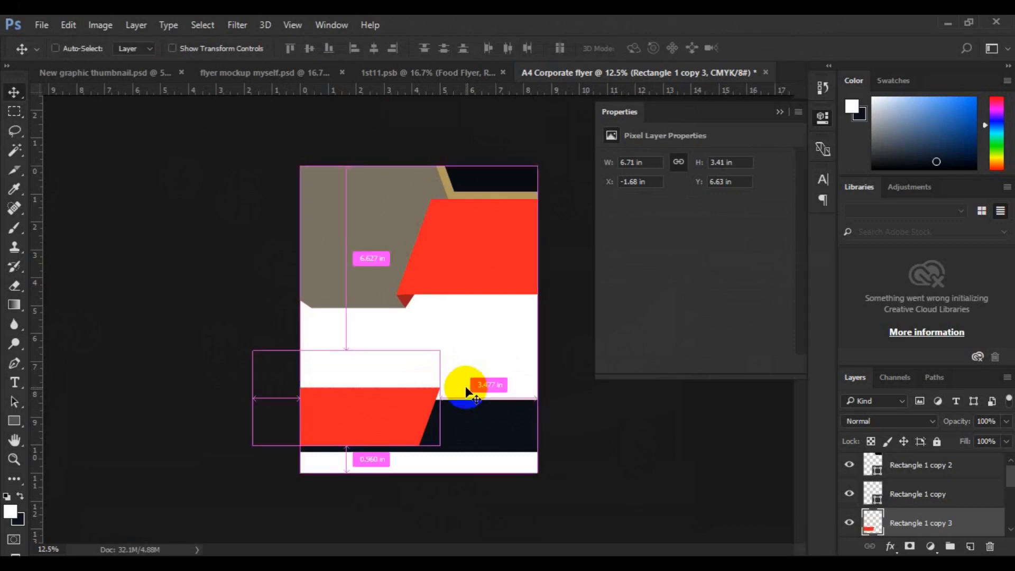
- Draw a small fold triangle of about 186 × 150 px with the Pen tool at the lower red shape's upper-right corner
key(ctrl+plus)
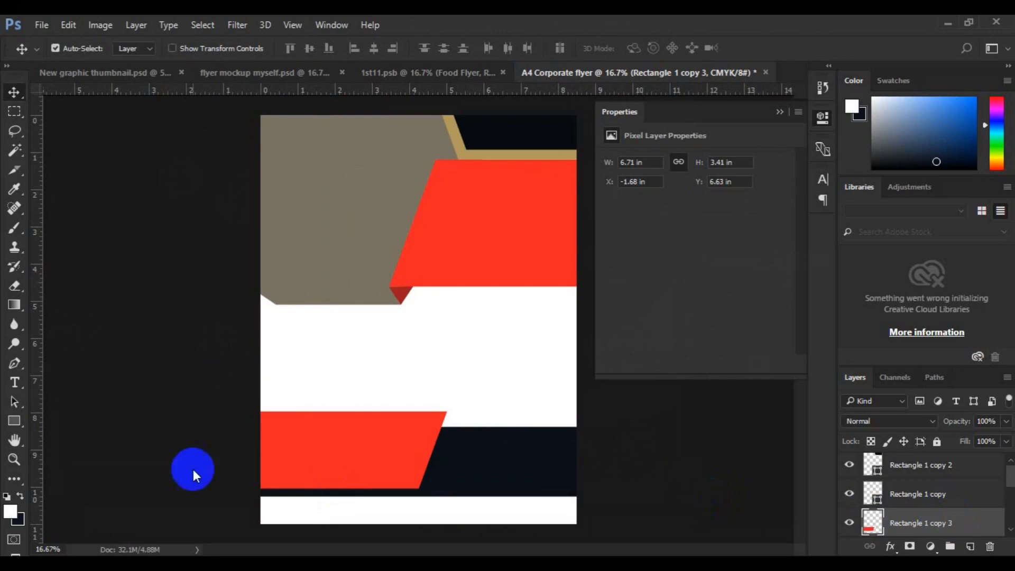
click(14, 363)
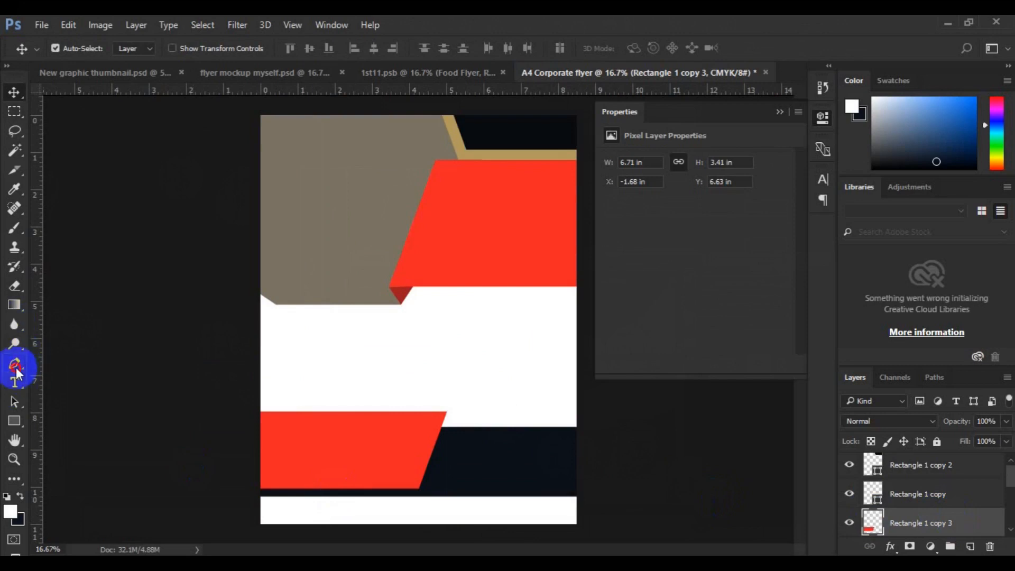
click(446, 412)
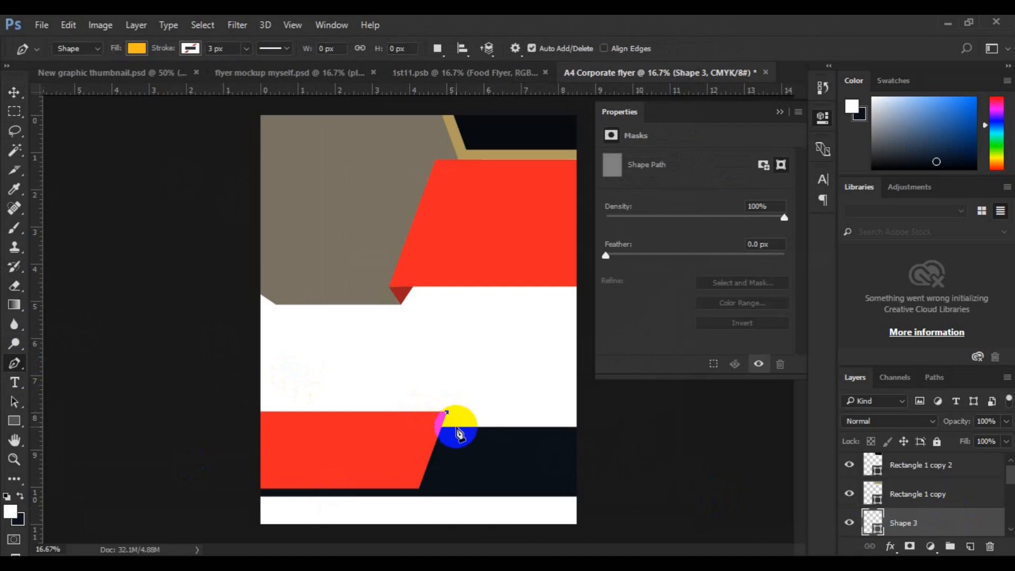
click(457, 429)
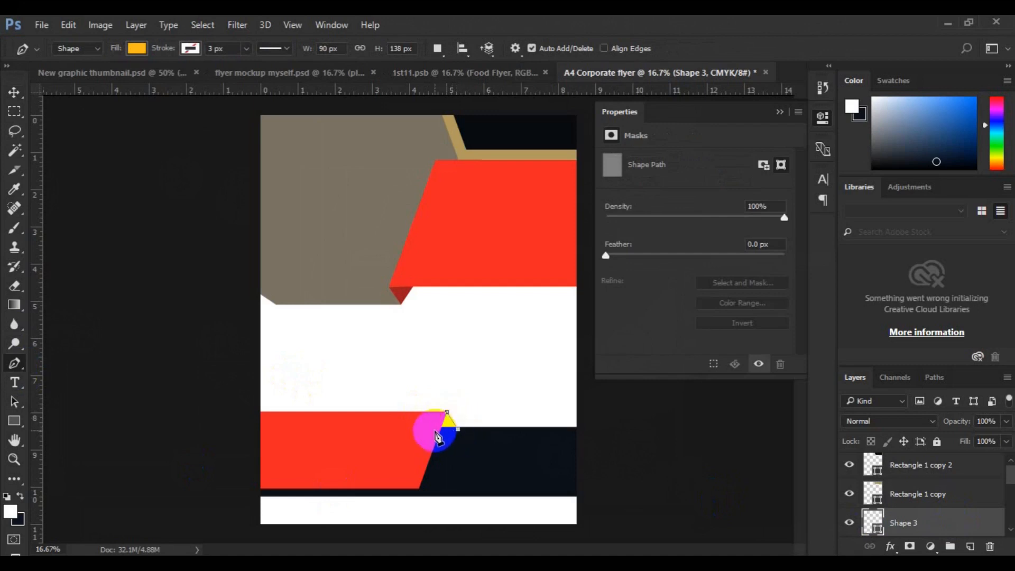
click(434, 431)
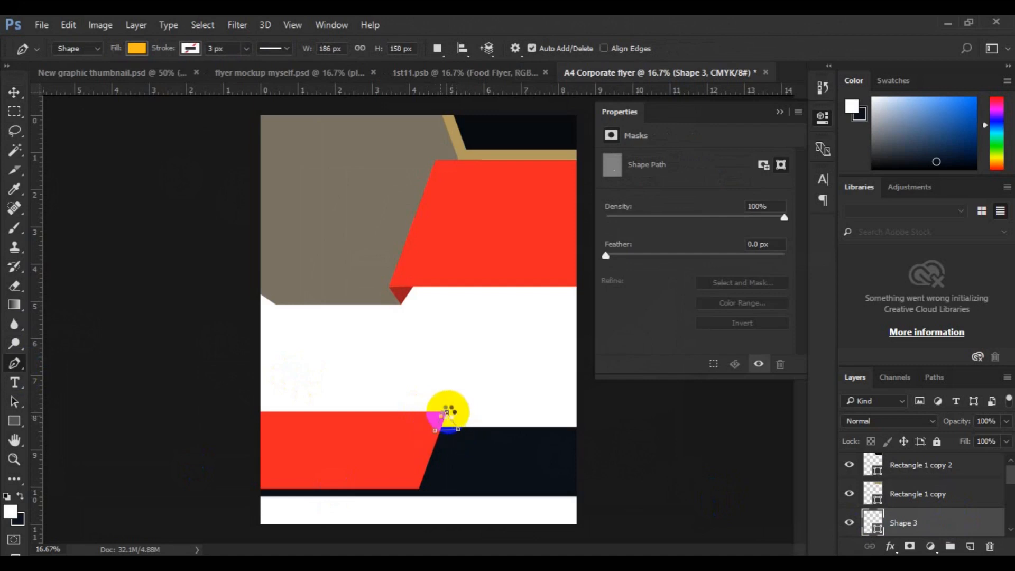
click(446, 412)
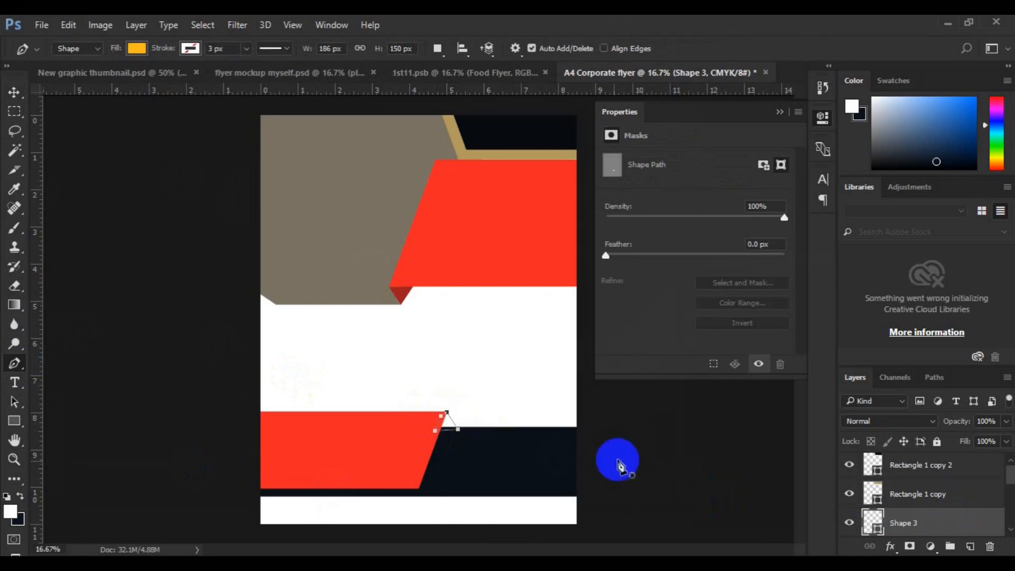
- Recolor the new fold triangle to dark red #9b1c1f, sampled from the header's fold triangle
double_click(873, 524)
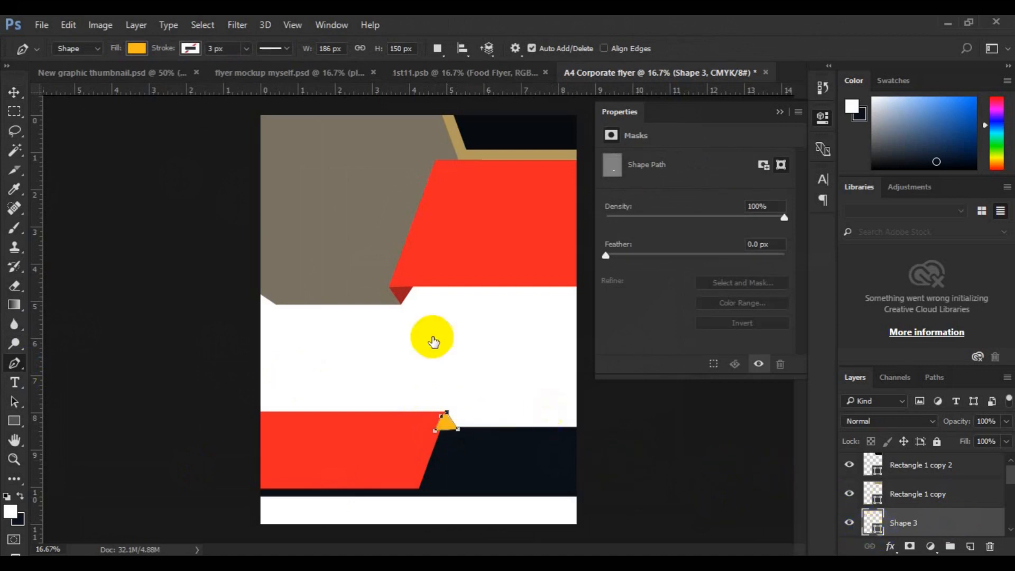
click(403, 292)
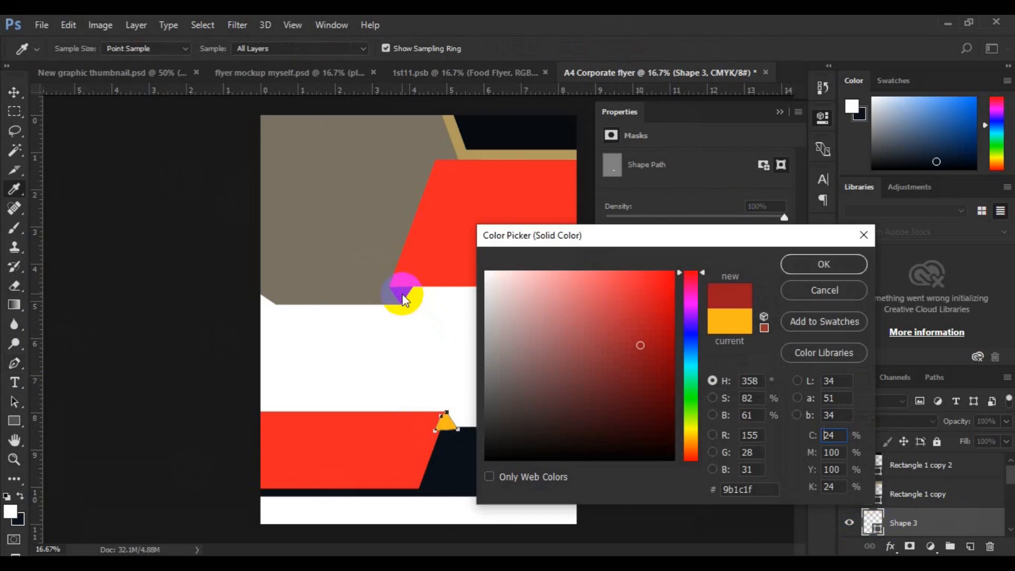
click(814, 261)
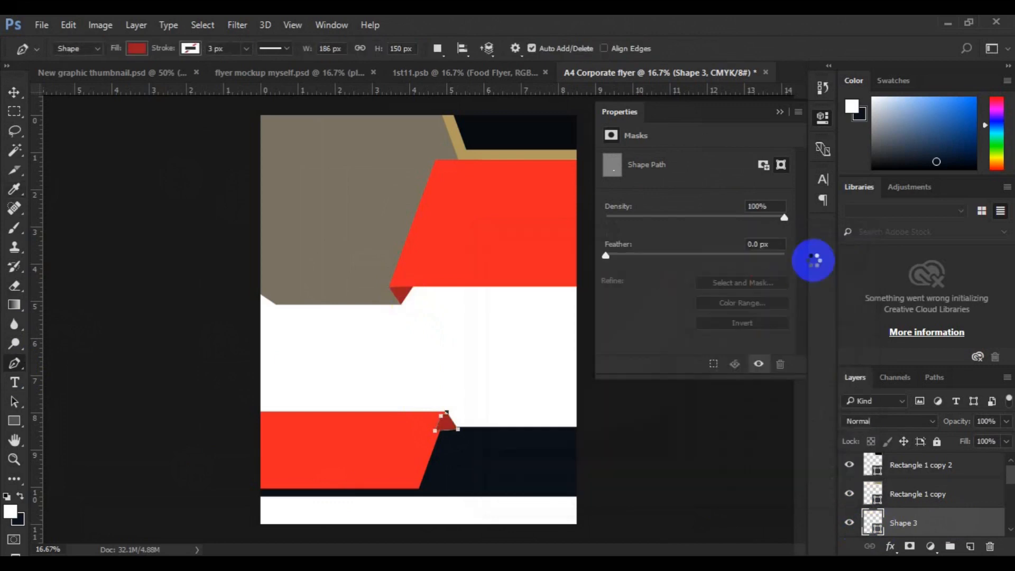
key(v)
- Move the Shape 3 fold triangle down the layer stack to just below Rectangle 2, behind the navy band
drag(1011, 477, 1010, 493)
drag(939, 468, 940, 511)
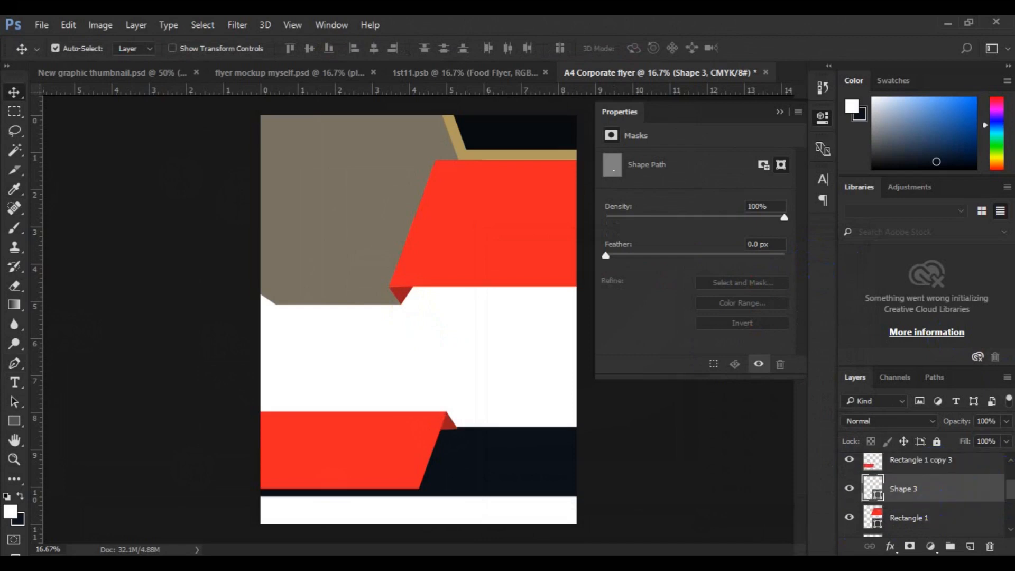
drag(1010, 475, 1010, 497)
drag(951, 462, 951, 532)
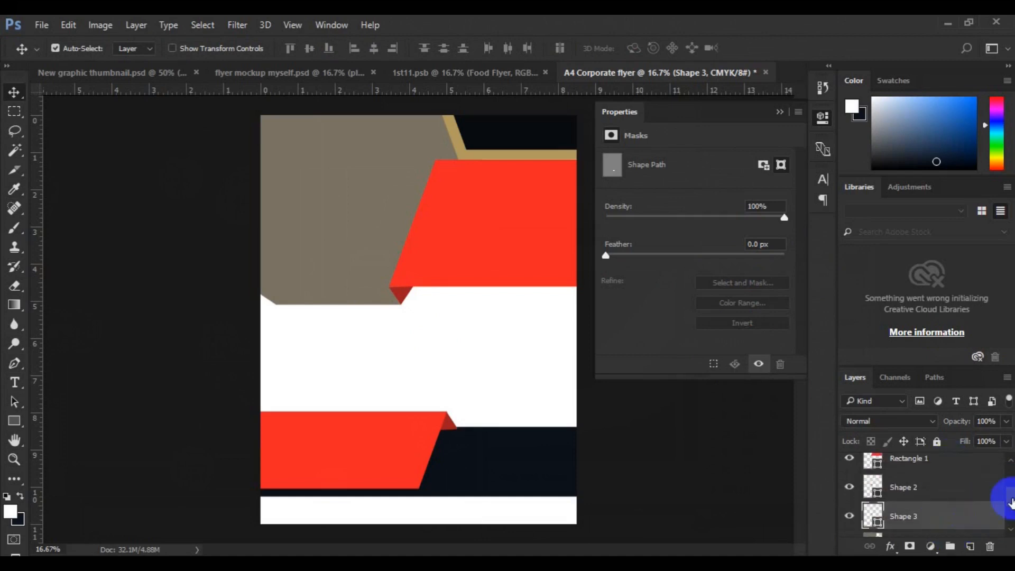
drag(1011, 502, 989, 511)
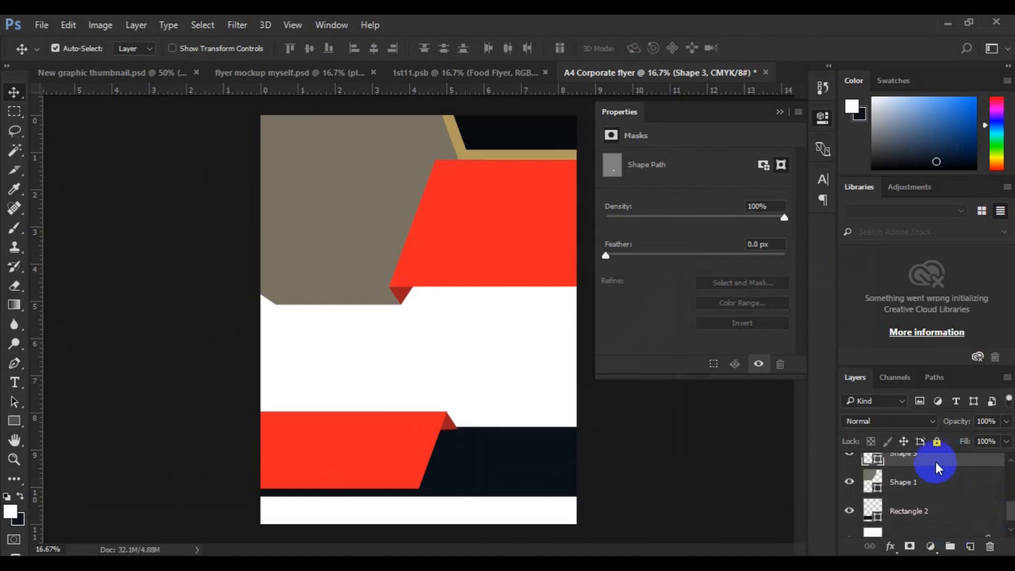
drag(934, 462, 929, 528)
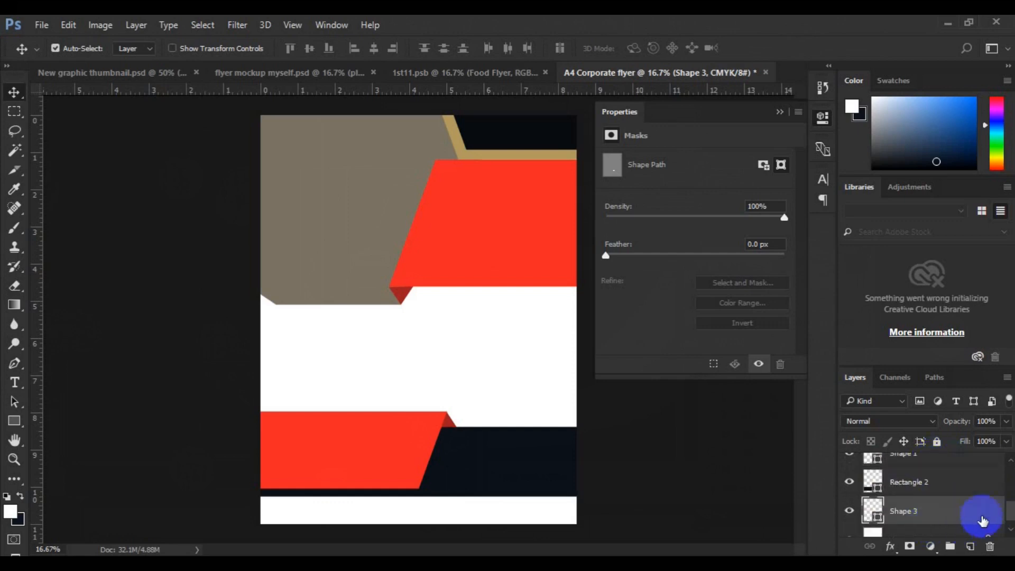
- Recolor the gold strip between the header's navy and red shapes (Rectangle 1 copy) to light grey, about #d5d5d5
drag(1008, 516, 1012, 531)
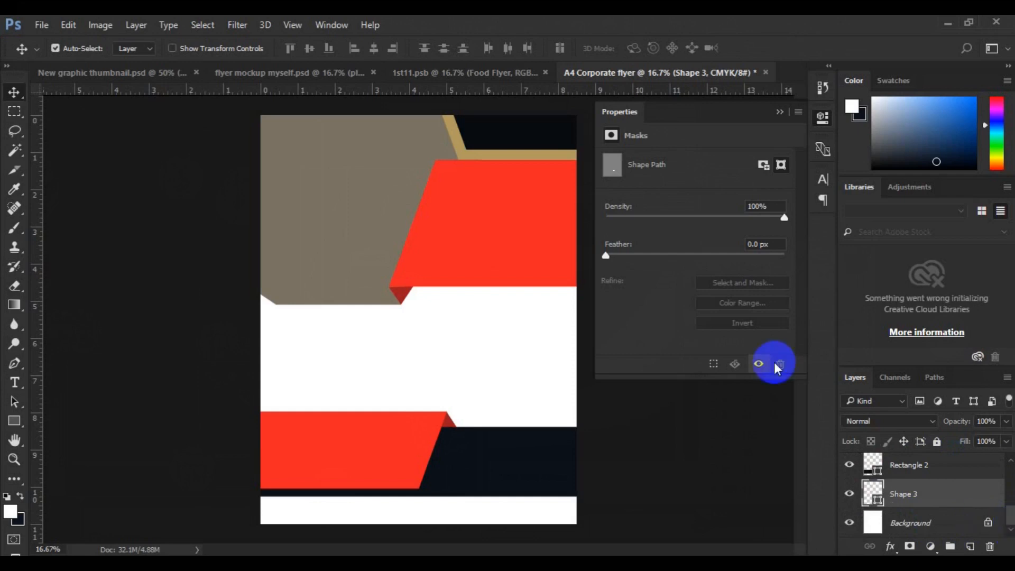
click(780, 112)
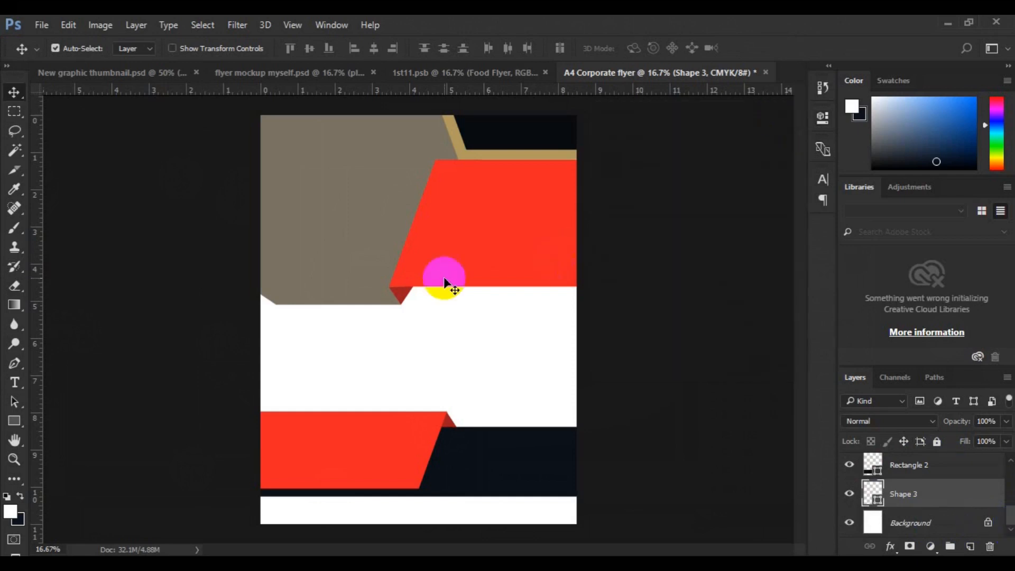
click(518, 155)
drag(867, 464, 874, 478)
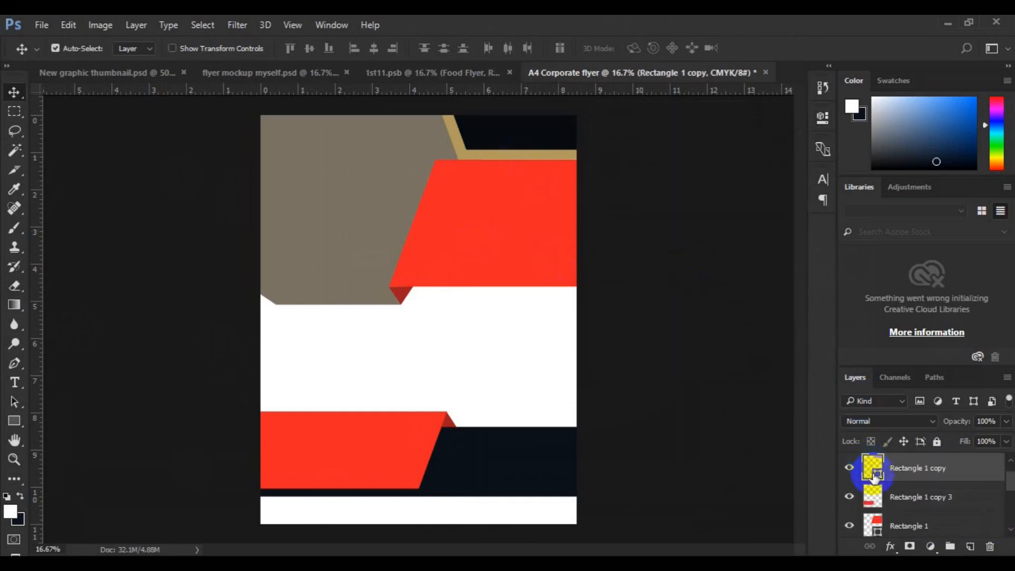
double_click(877, 476)
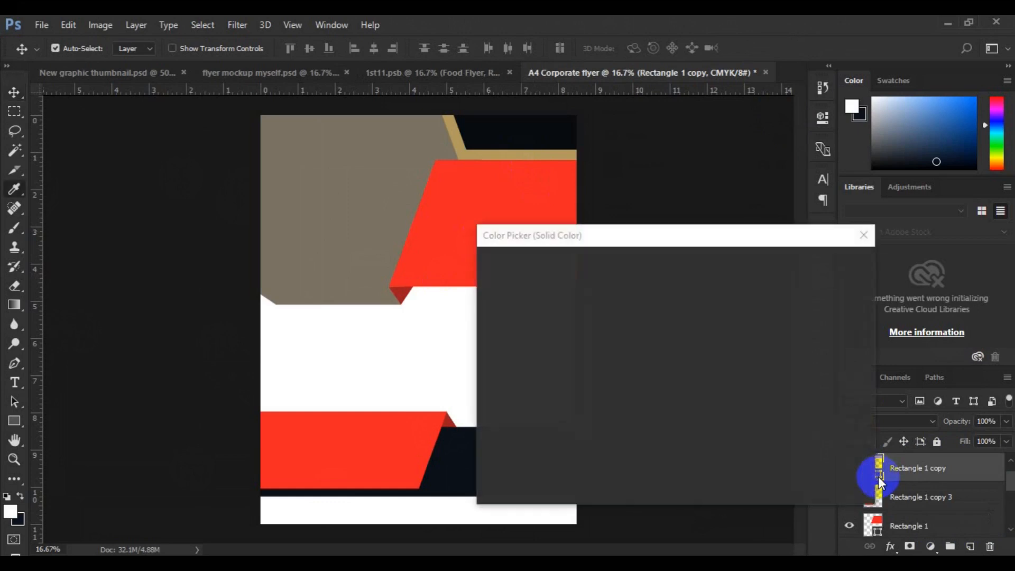
click(689, 371)
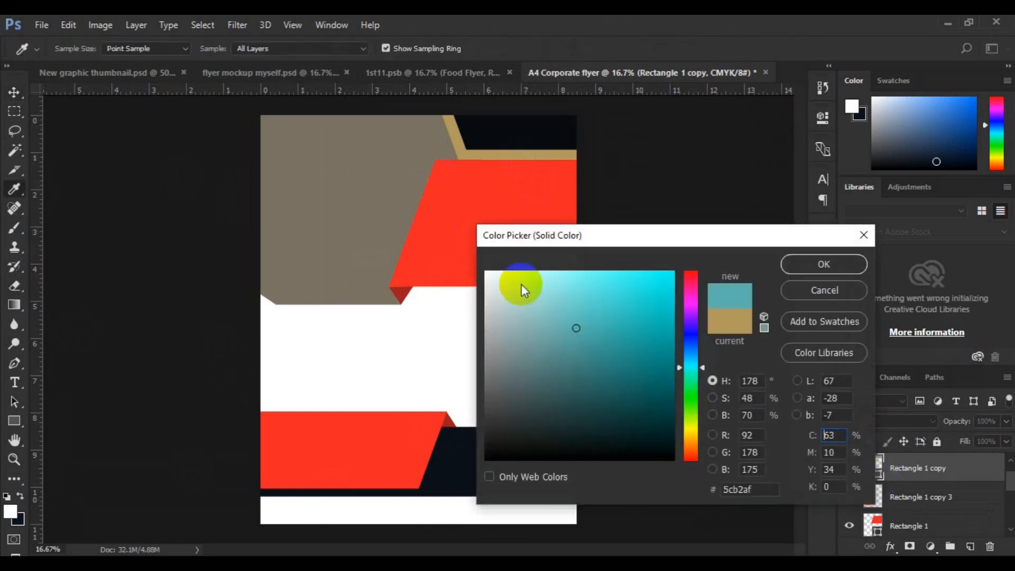
click(492, 274)
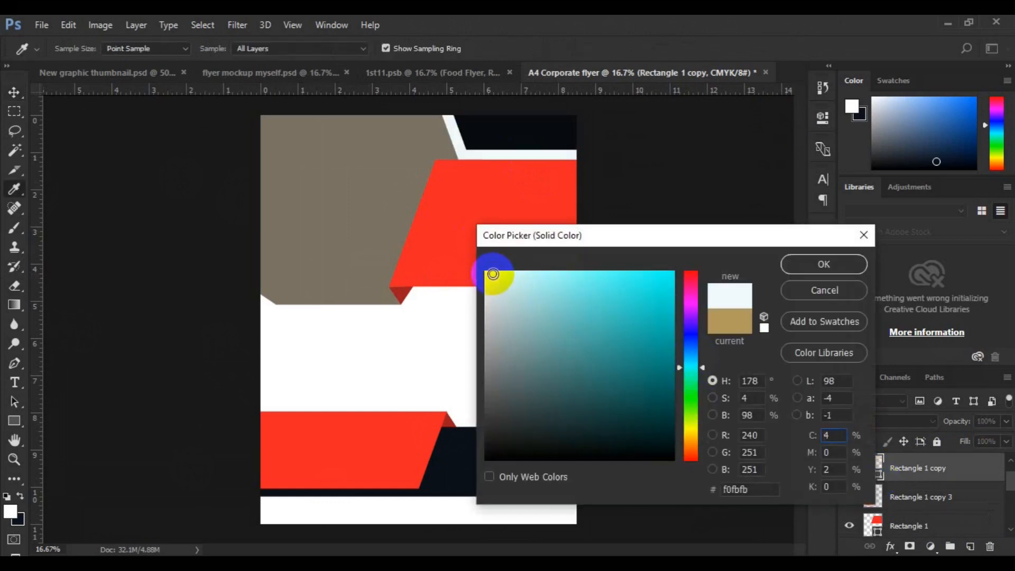
click(484, 302)
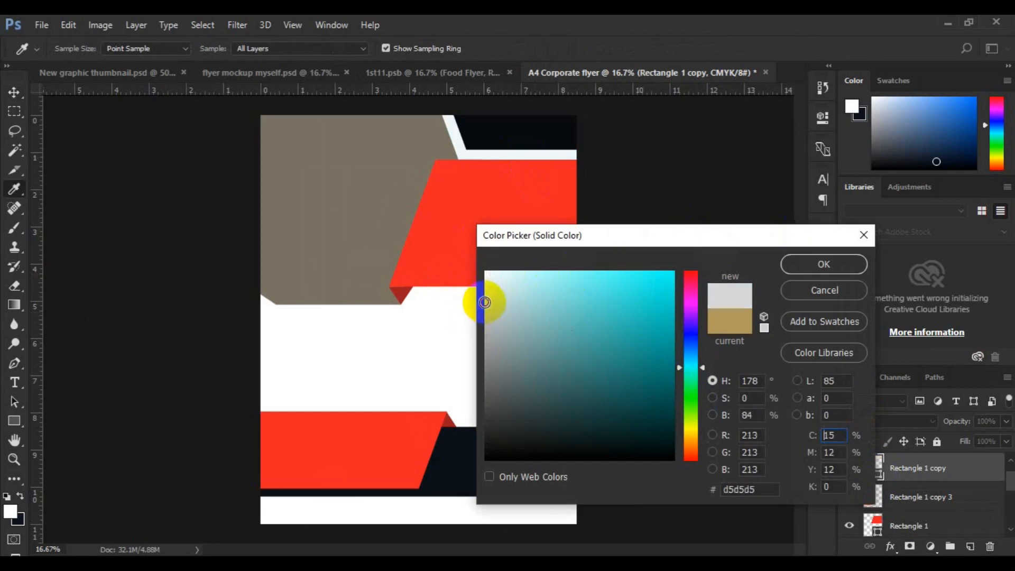
click(486, 296)
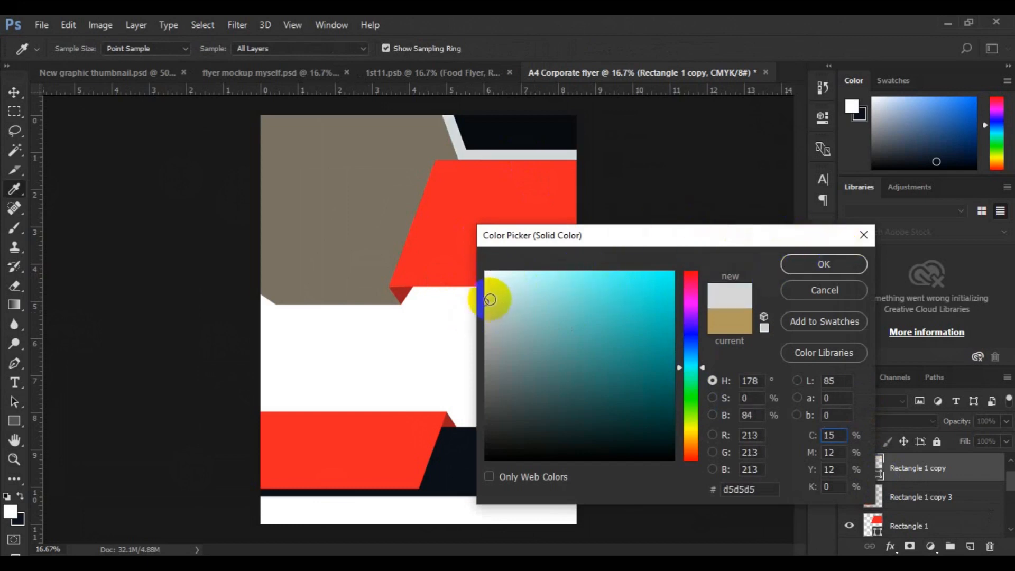
click(823, 264)
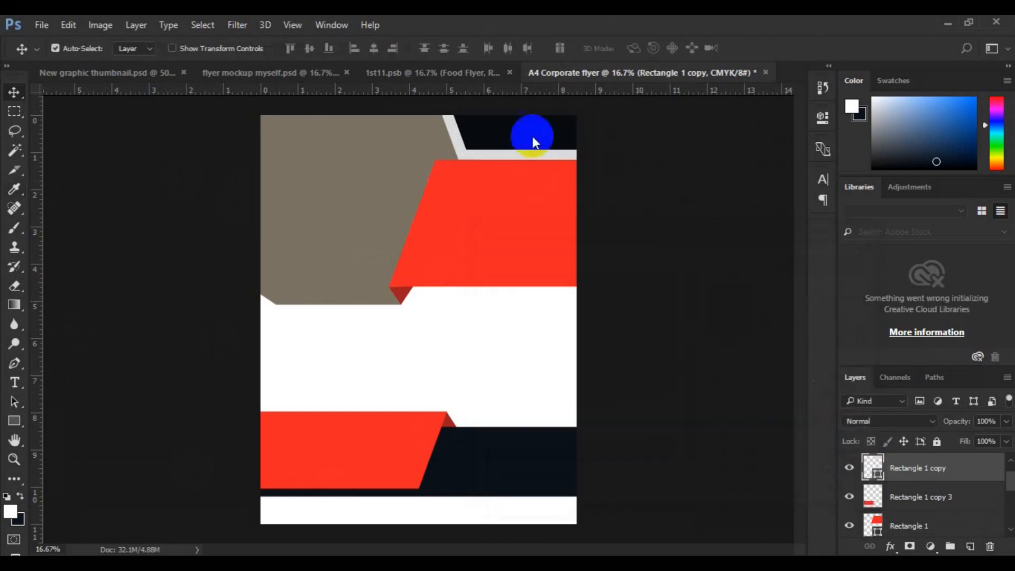
- Move the dark navy header shape slightly down and outward so the light grey strip along its edges becomes thinner
click(518, 132)
drag(518, 133, 516, 139)
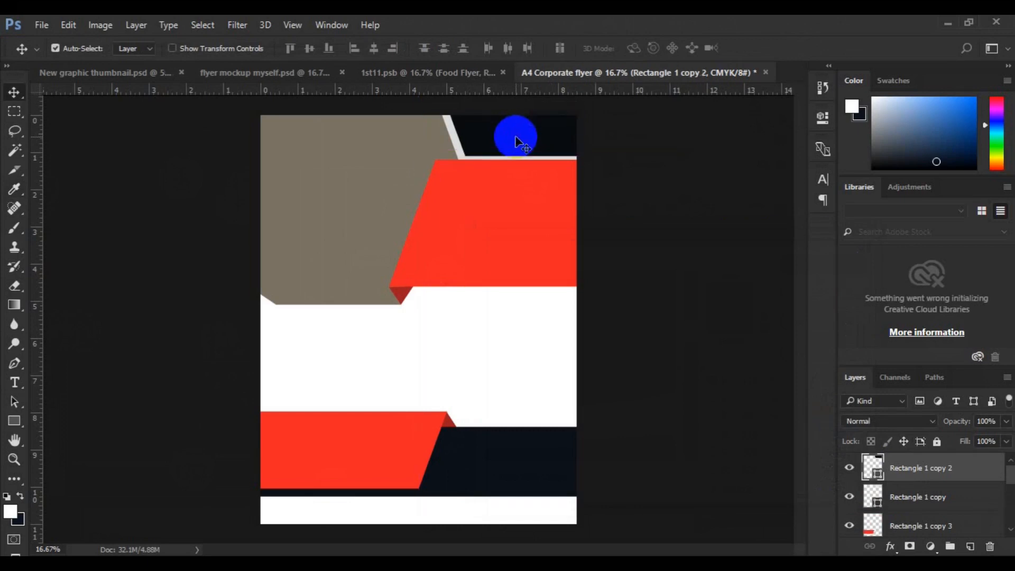
key(shift+Up)
click(317, 267)
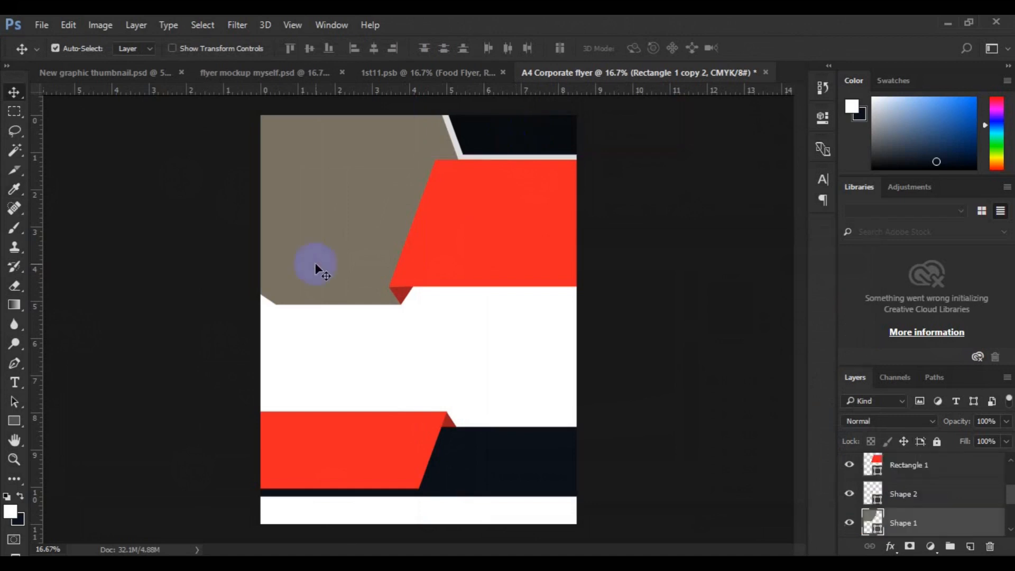
click(47, 26)
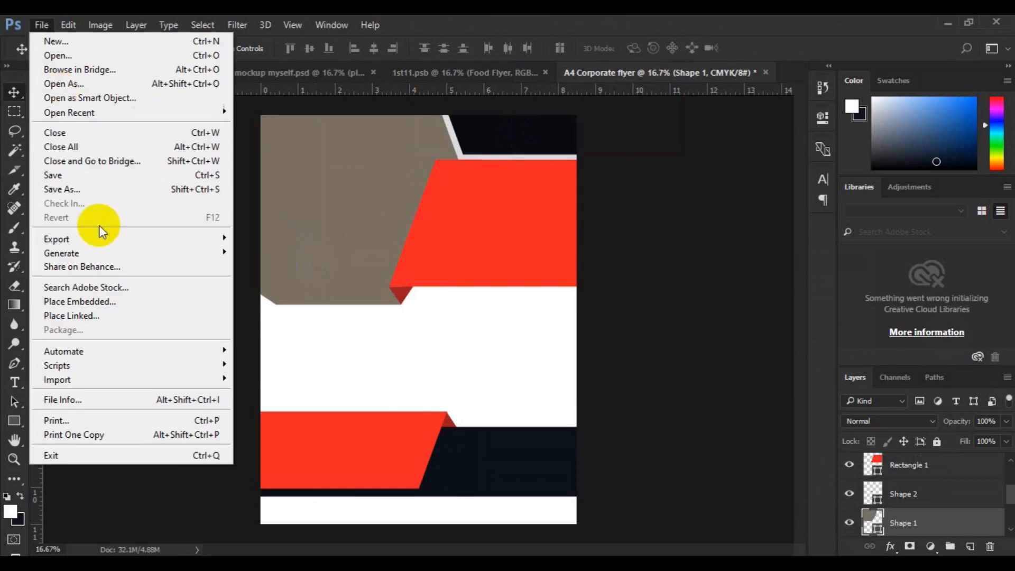
click(113, 297)
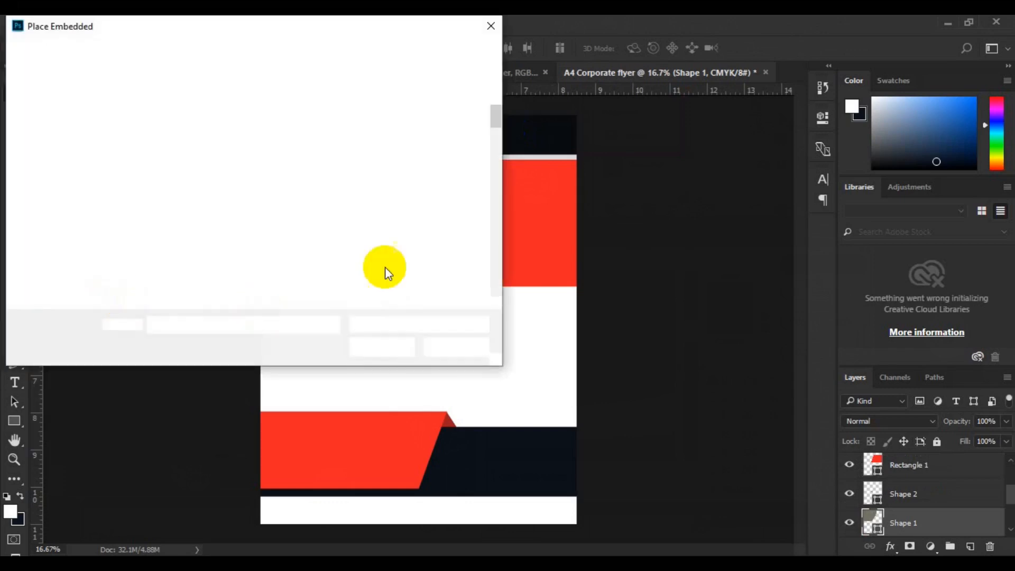
double_click(448, 262)
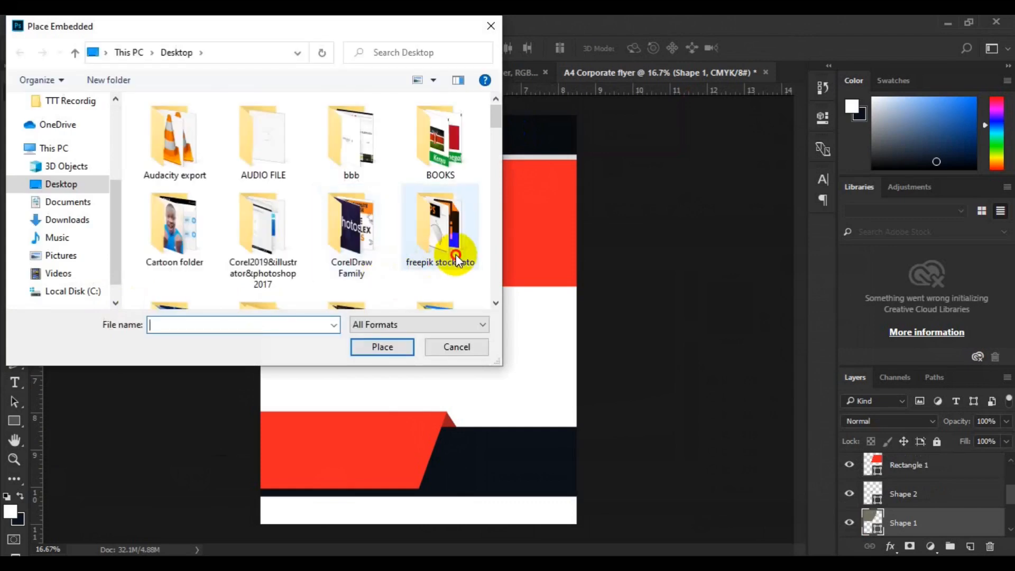
click(495, 304)
drag(497, 306, 498, 306)
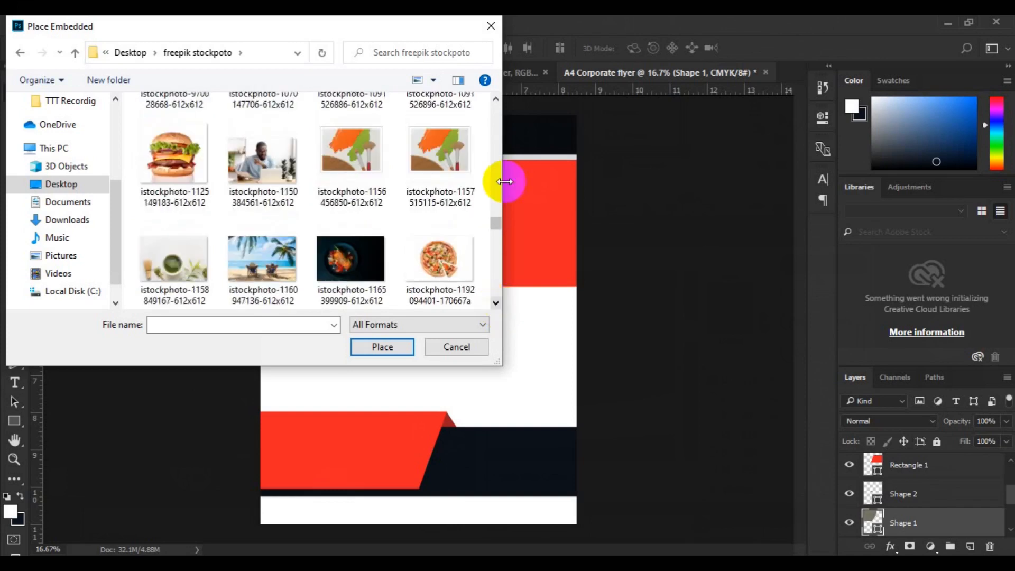
mouse_move(499, 223)
mouse_down()
mouse_move(499, 211)
mouse_move(497, 221)
mouse_up()
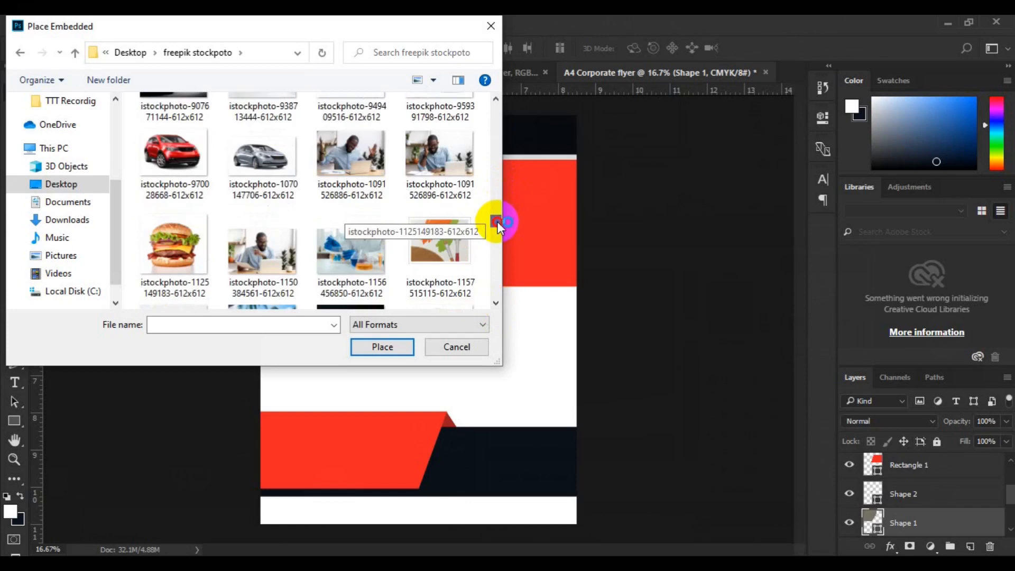
click(378, 179)
click(382, 347)
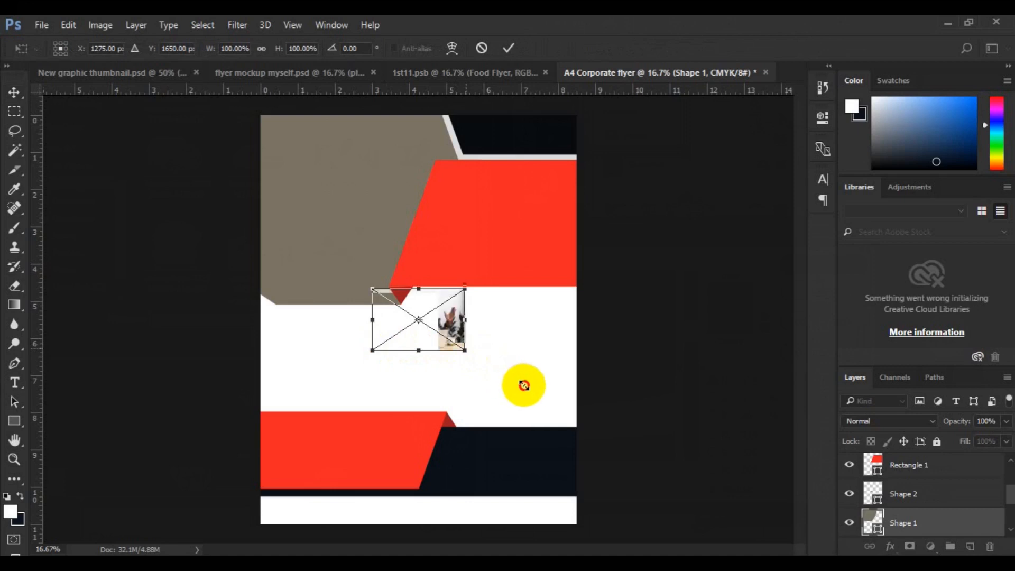
- Enlarge the placed photo to about 308% and move it over the grey header panel
drag(465, 350, 523, 386)
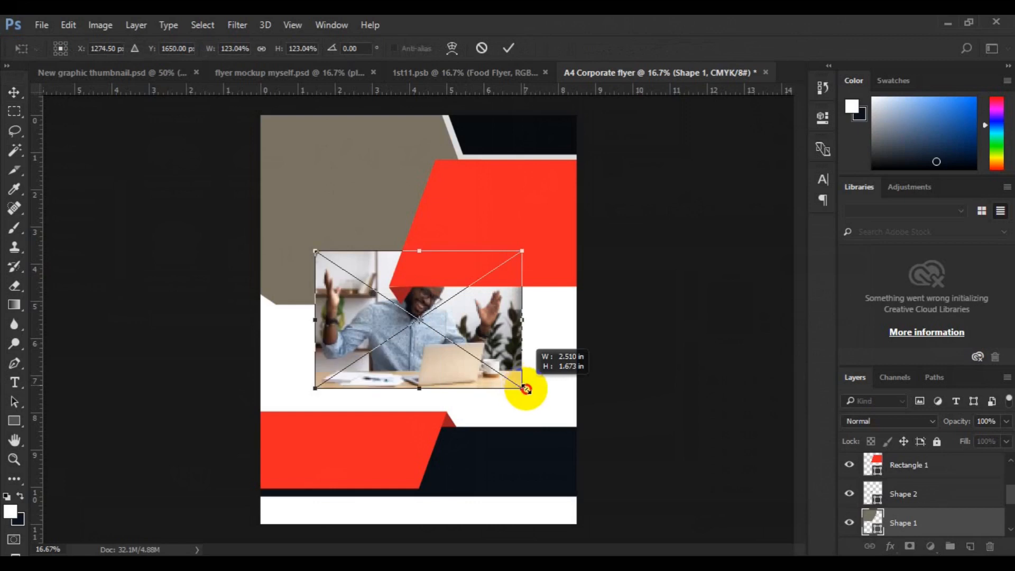
drag(526, 389, 532, 393)
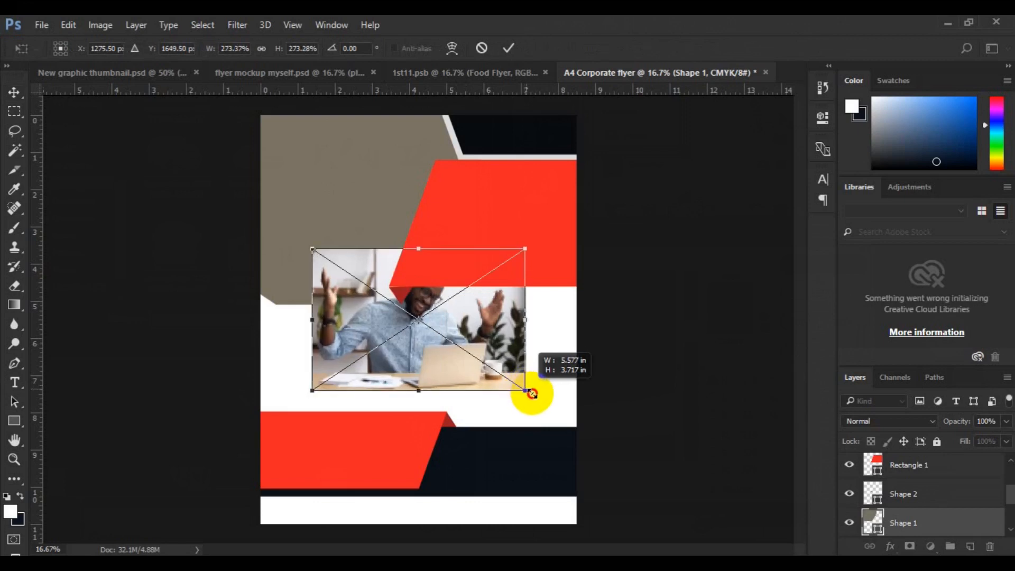
drag(532, 394, 535, 395)
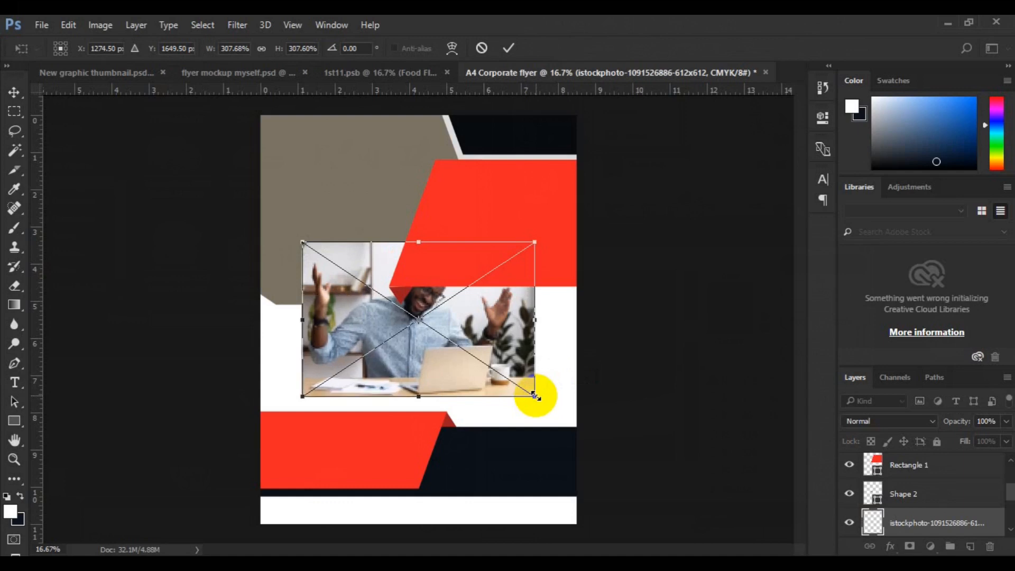
drag(436, 379, 363, 164)
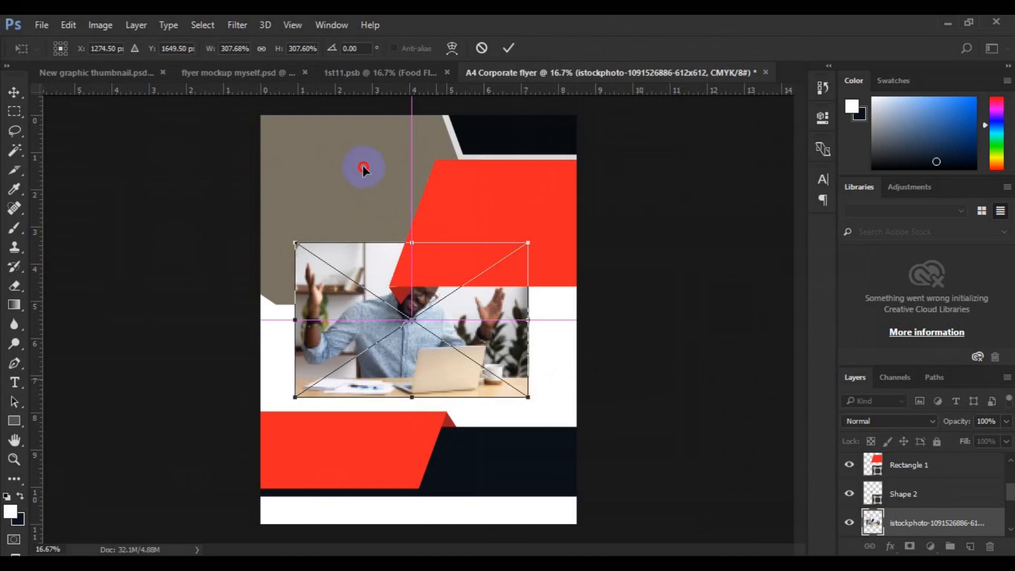
drag(363, 165, 363, 165)
drag(371, 205, 368, 257)
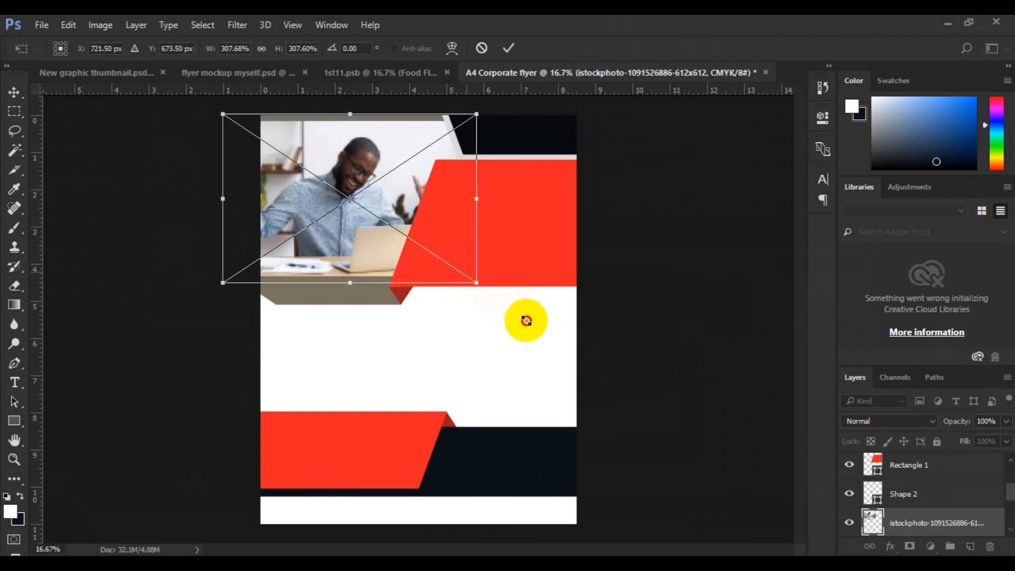
- Scale the photo to about 407% and nudge it down to the grey panel's lower edge
drag(526, 320, 530, 322)
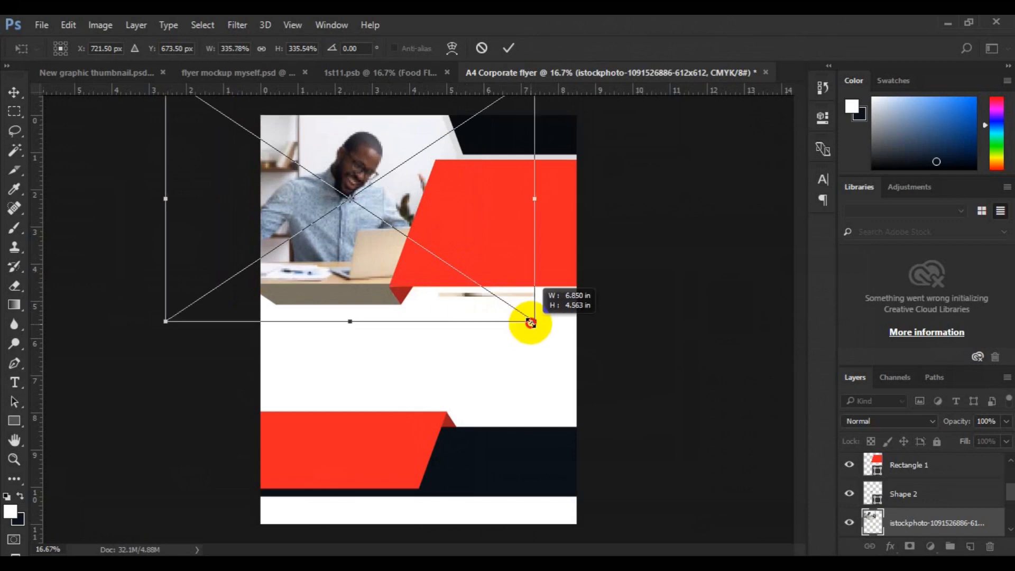
drag(531, 323, 501, 302)
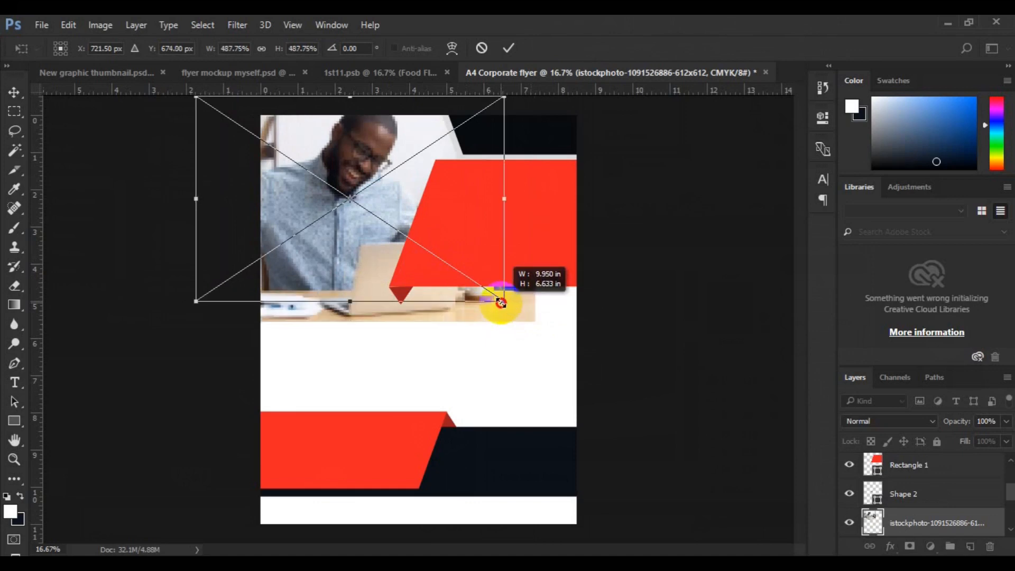
drag(501, 303, 500, 302)
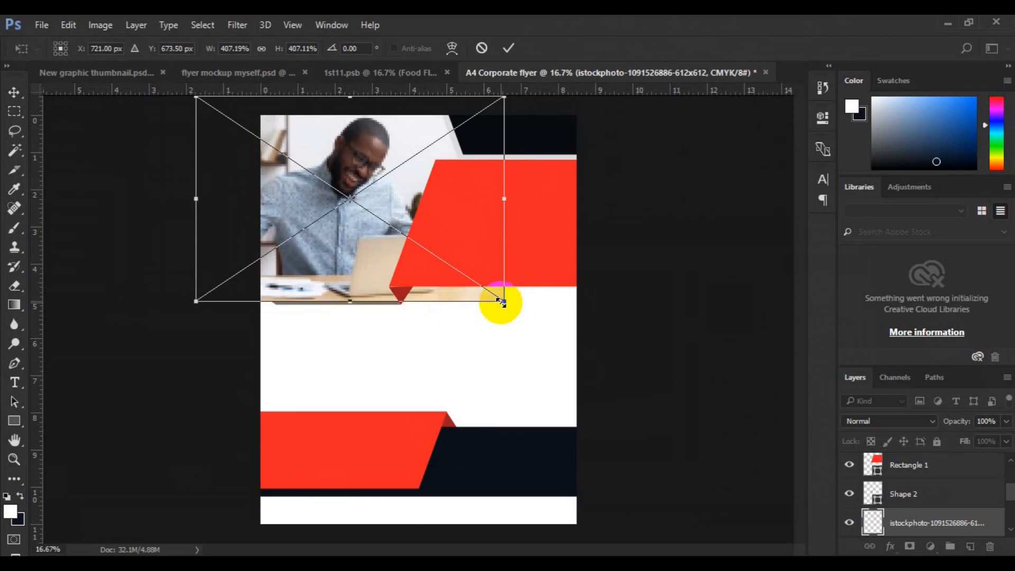
key(Down)
key(Down)
key(Down)
key(Down)
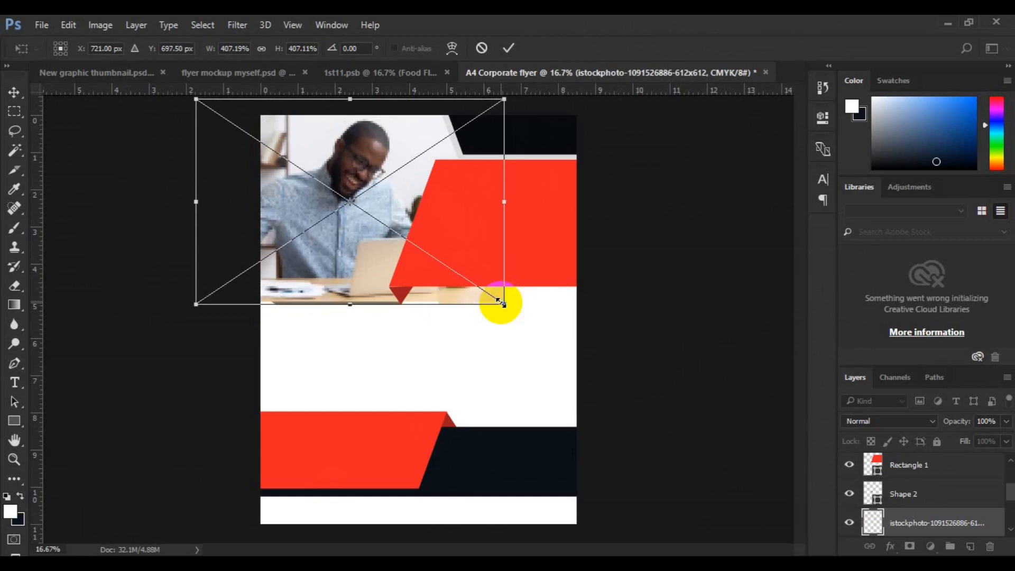
key(Return)
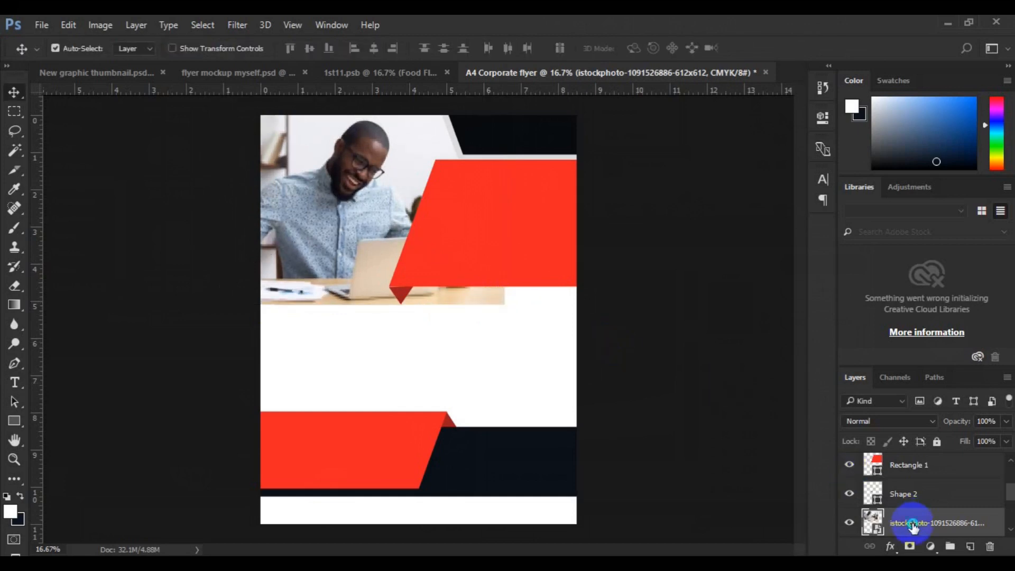
- Apply a clipping mask that fits the photo to the Shape 1 panel, and delete the photo layer
right_click(912, 525)
click(773, 375)
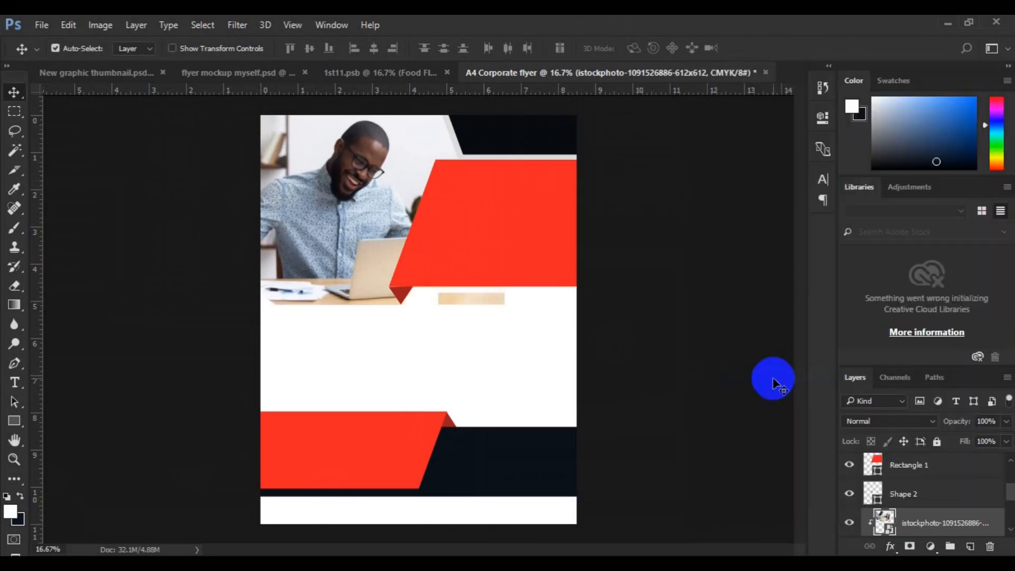
click(554, 361)
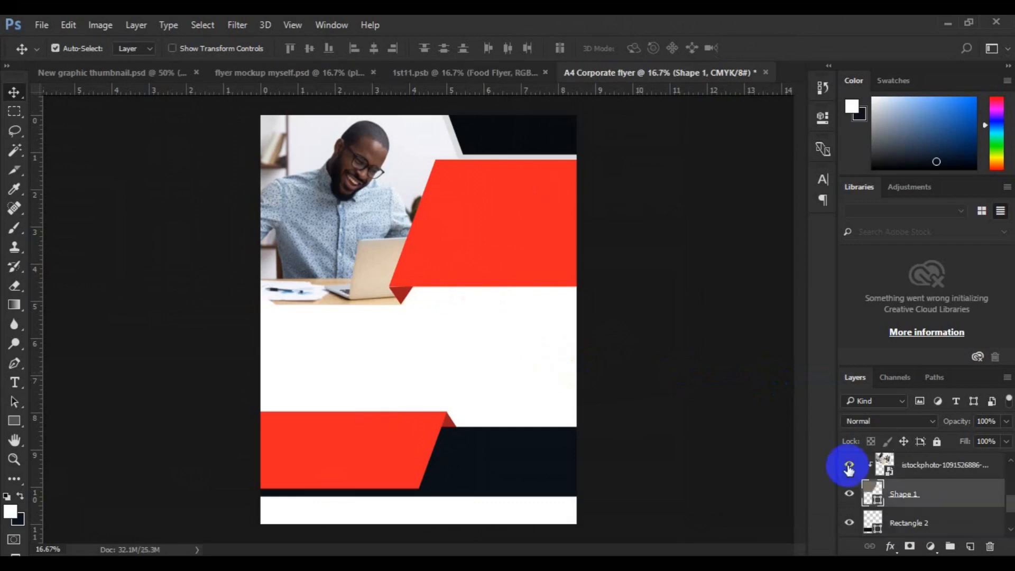
click(368, 226)
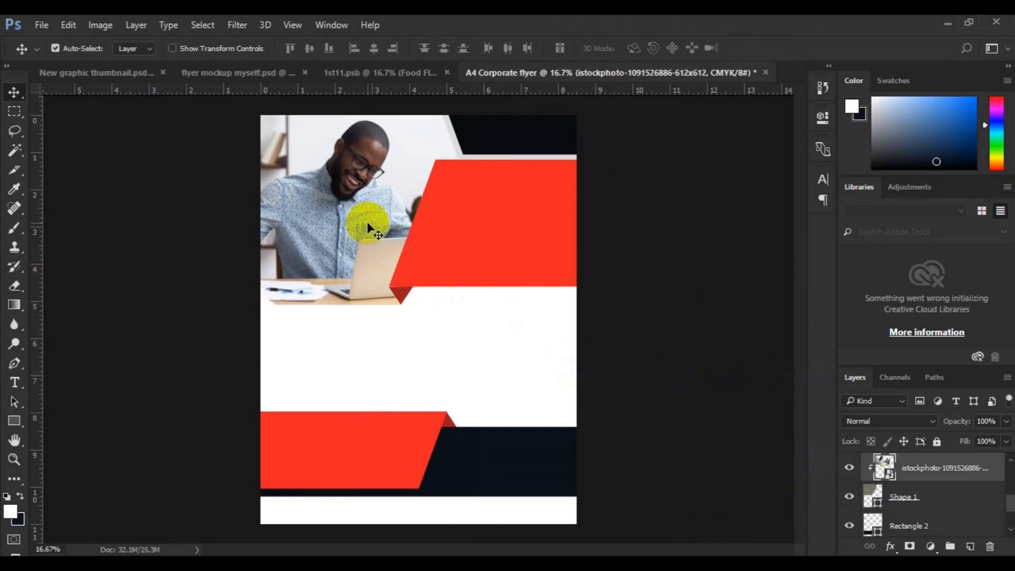
key(Delete)
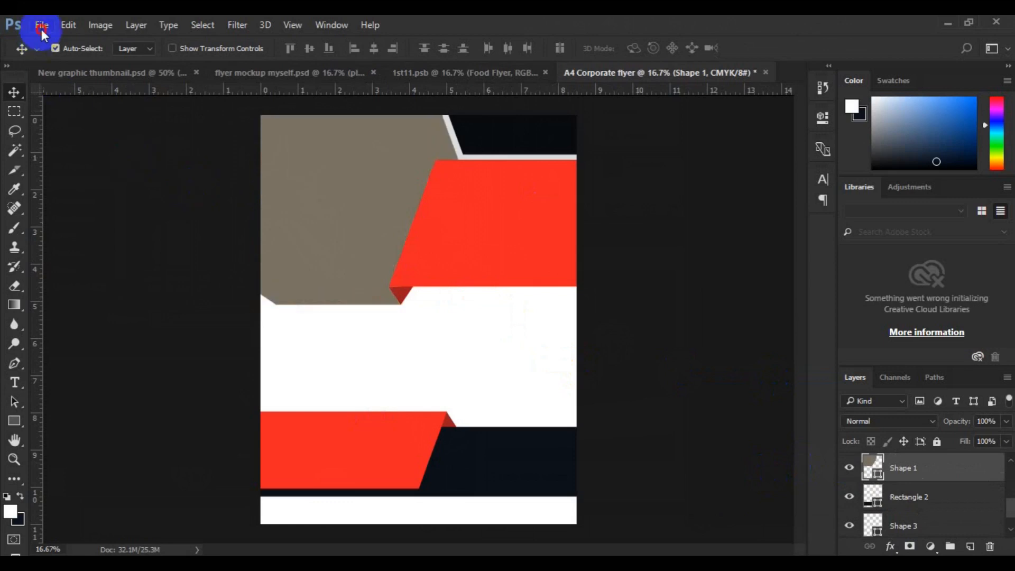
click(41, 27)
click(114, 298)
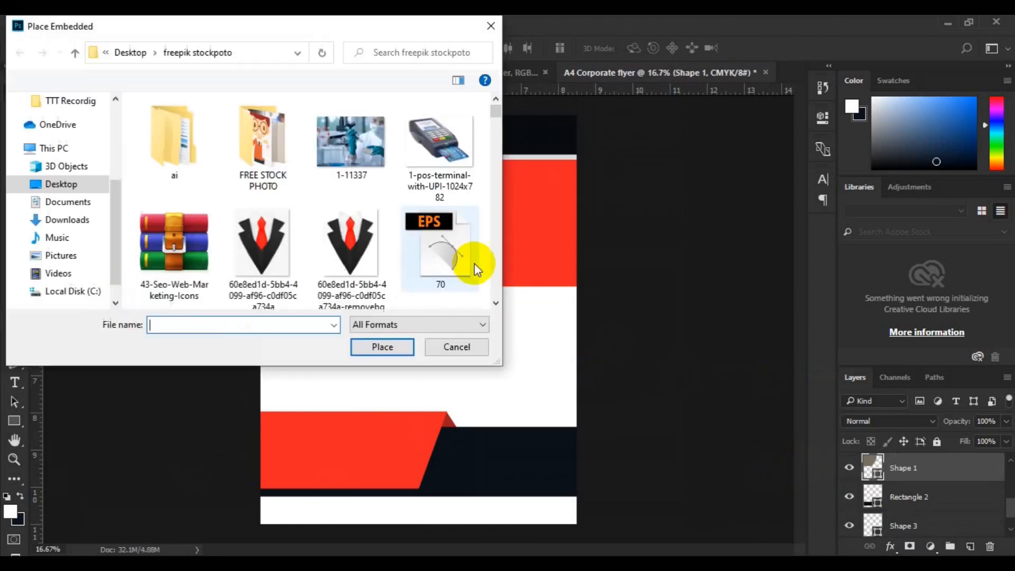
scroll(496, 284, down, 15)
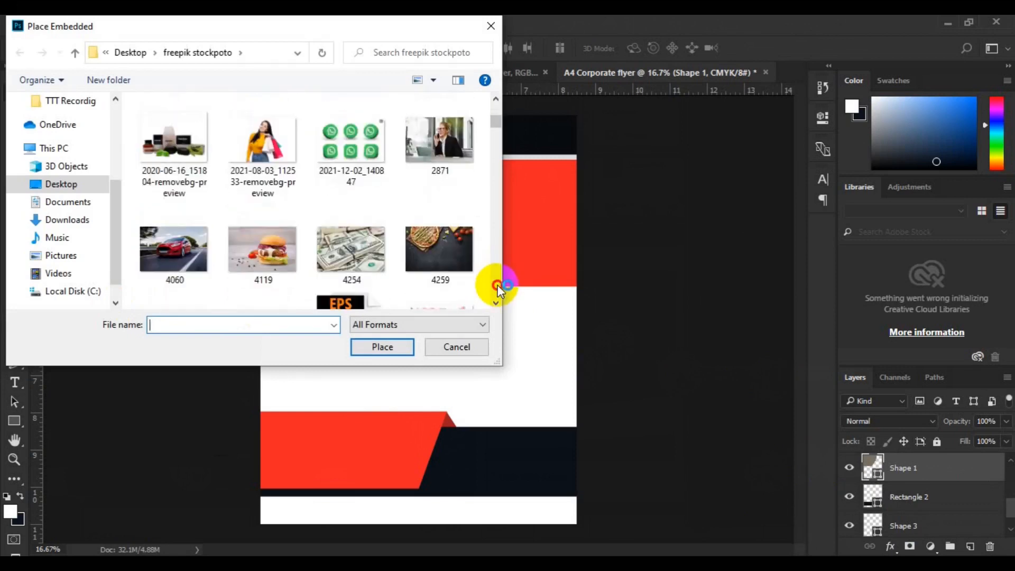
scroll(497, 284, down, 15)
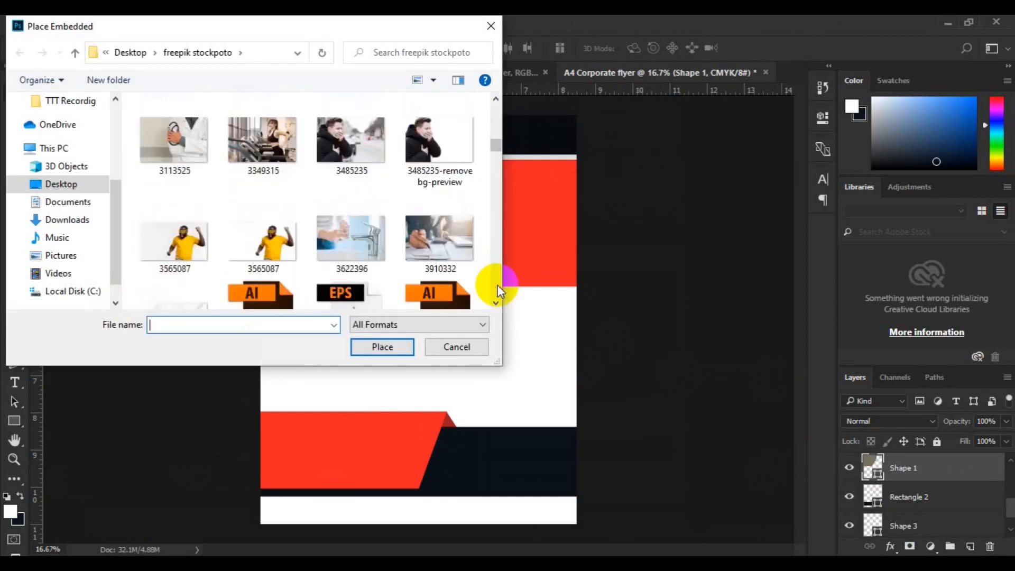
scroll(496, 288, down, 15)
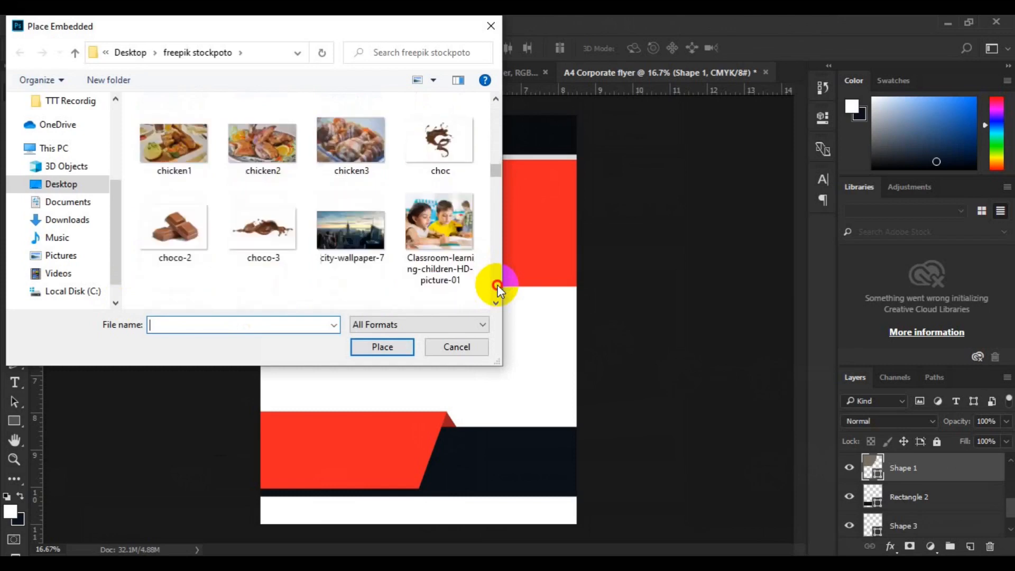
scroll(497, 288, down, 15)
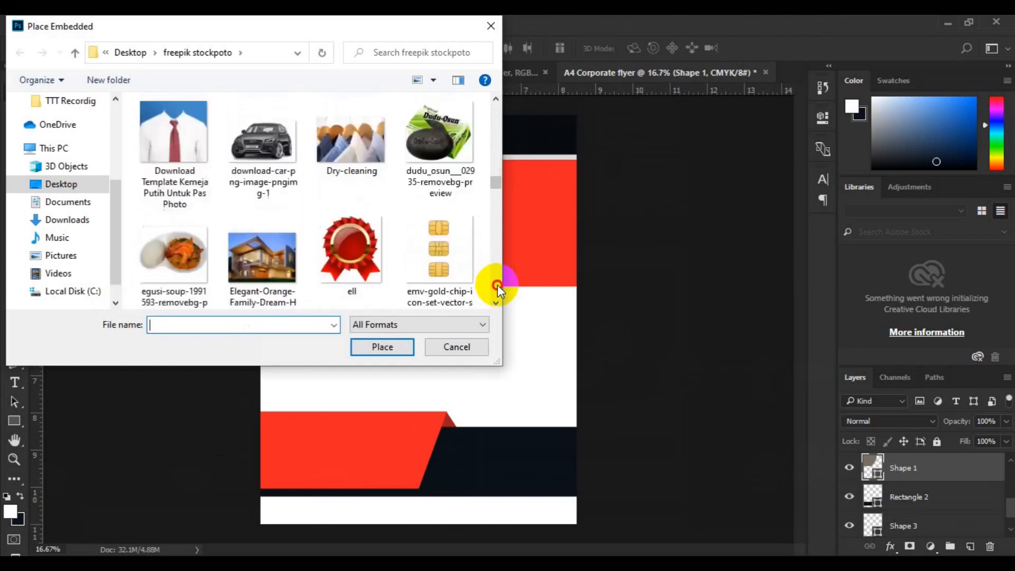
scroll(497, 288, down, 15)
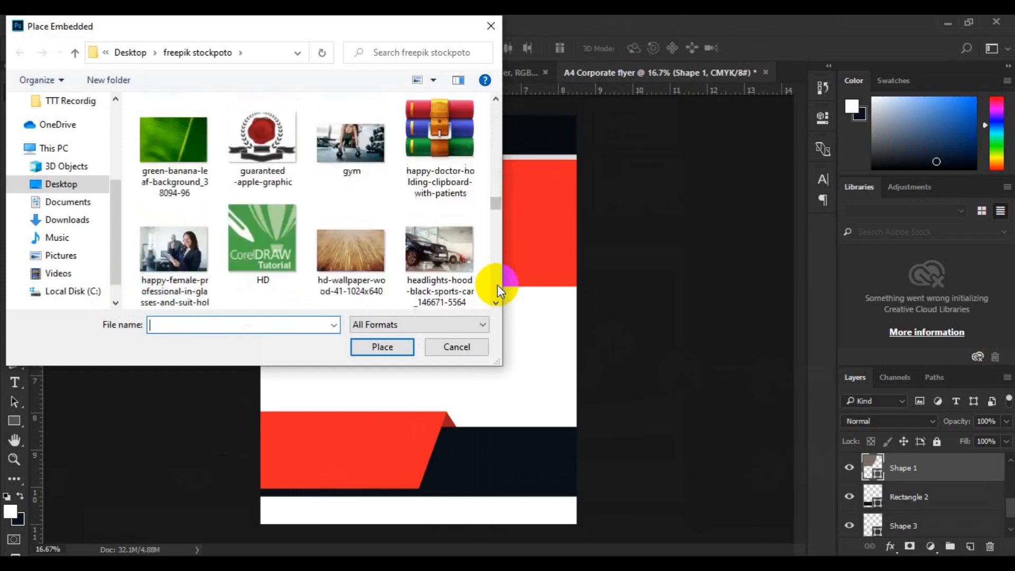
scroll(497, 288, down, 15)
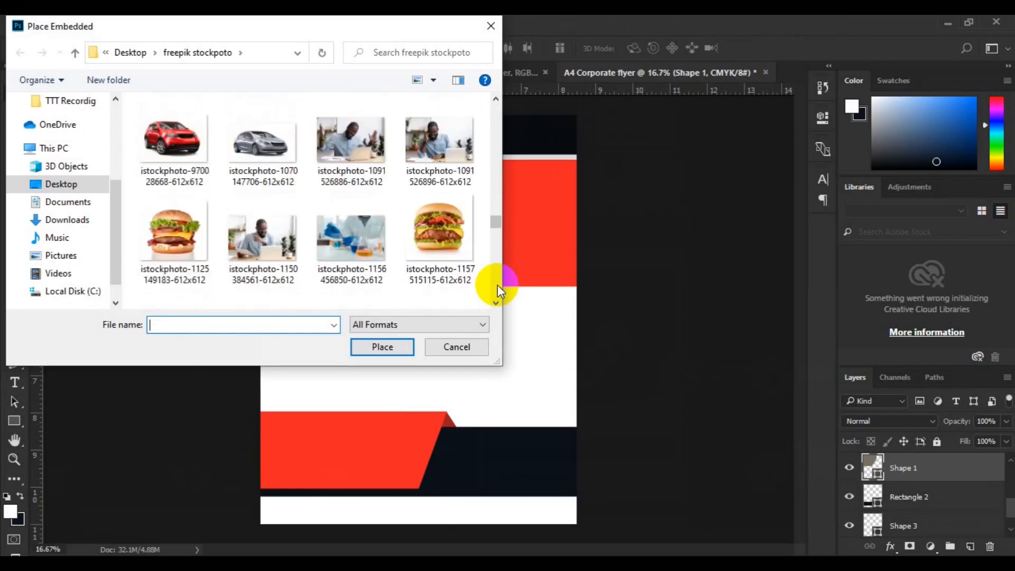
scroll(498, 290, down, 4)
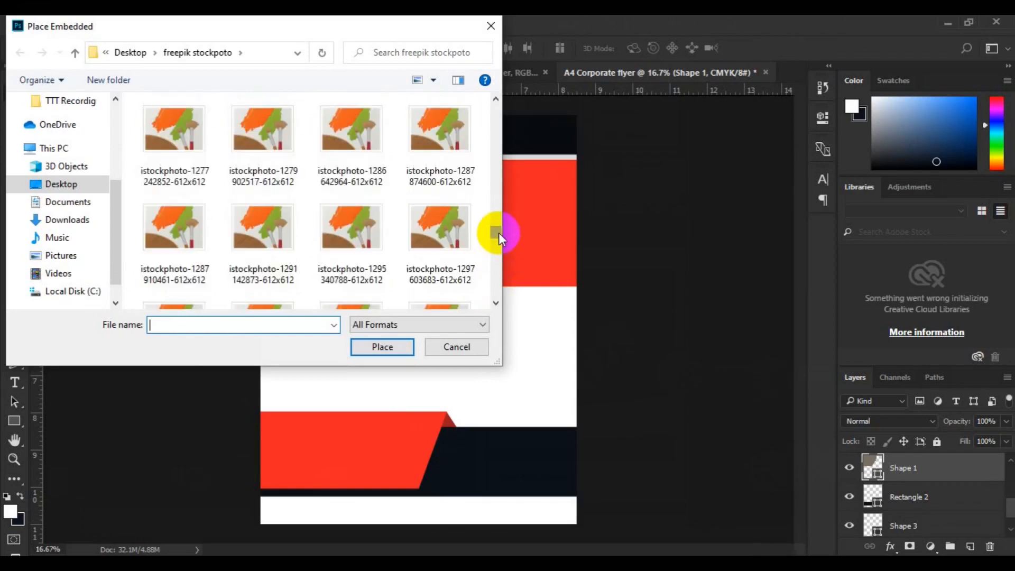
drag(499, 233, 497, 221)
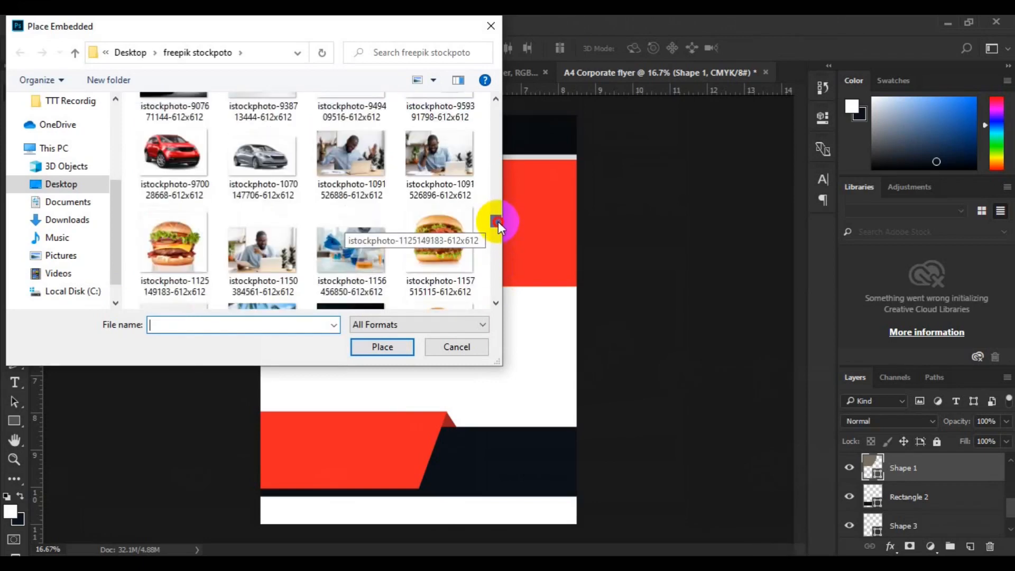
click(442, 181)
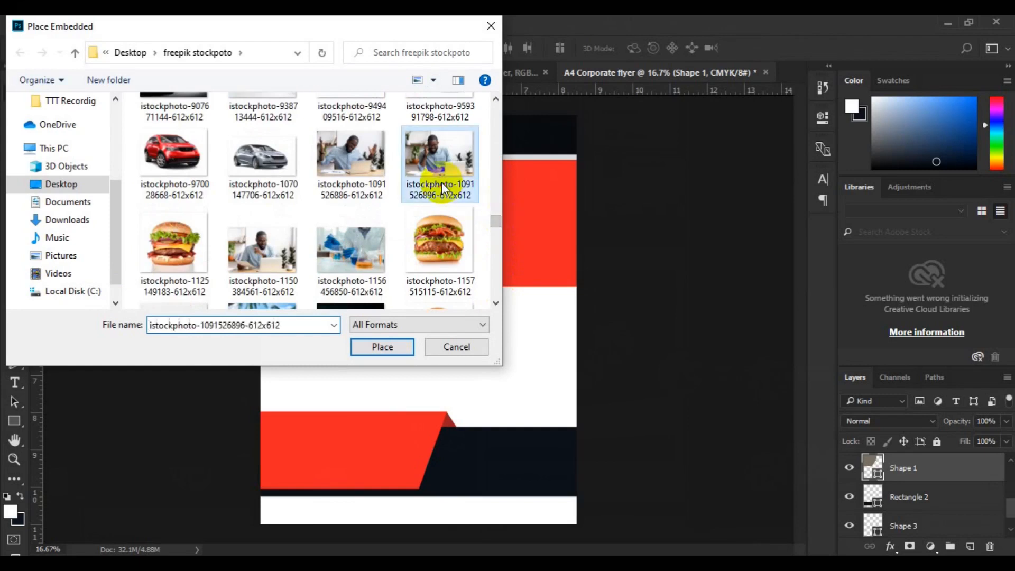
click(390, 345)
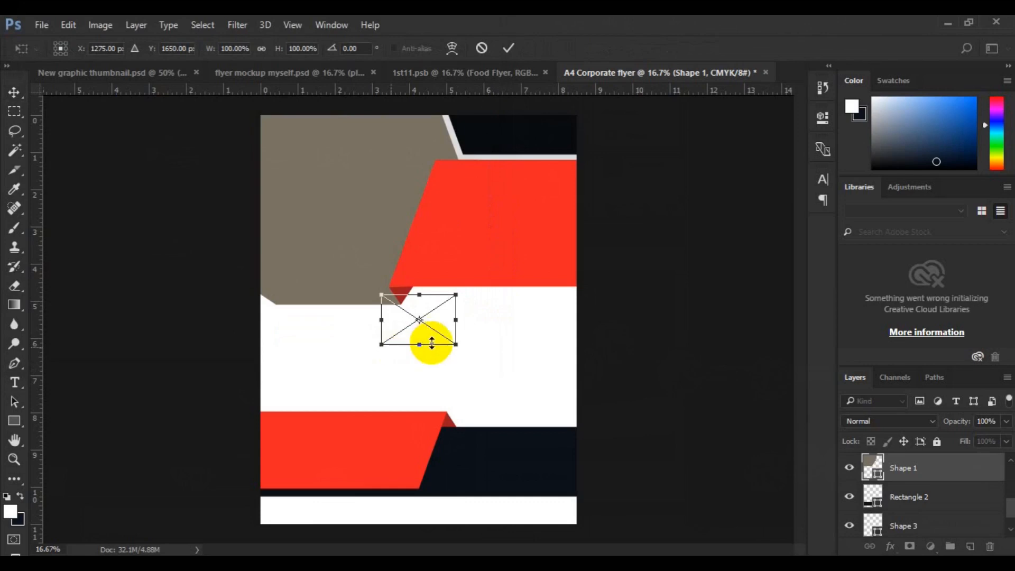
- Enlarge the placed photo to about 303% and move it over the grey header panel
drag(456, 345, 520, 383)
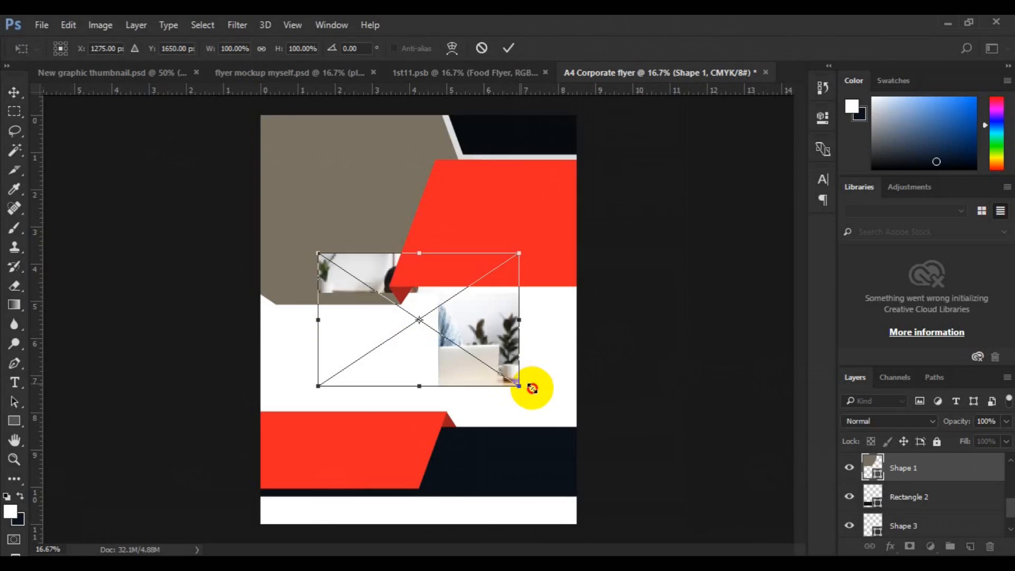
drag(535, 391, 535, 391)
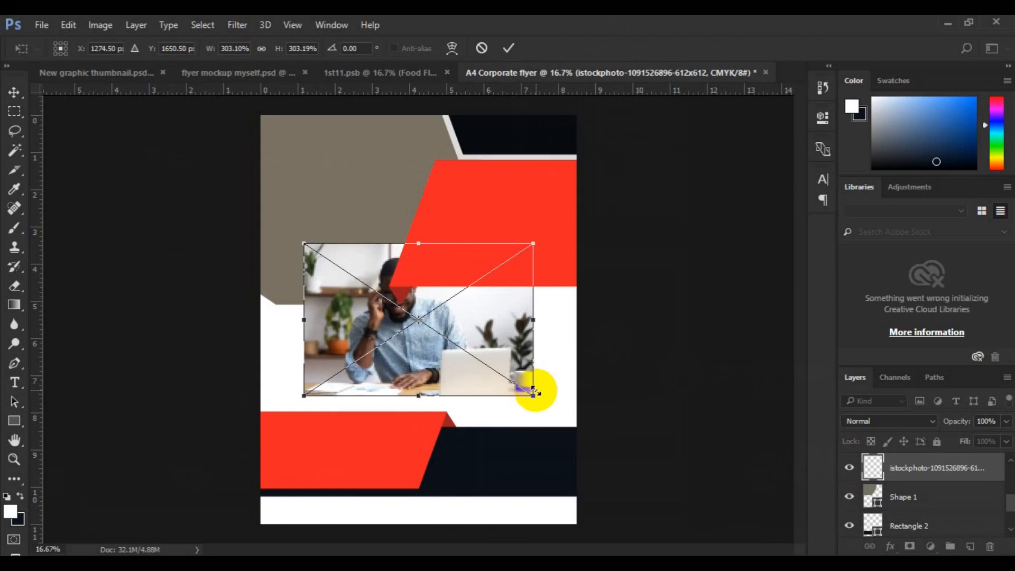
mouse_move(426, 259)
mouse_down()
mouse_move(408, 222)
mouse_move(423, 264)
mouse_up()
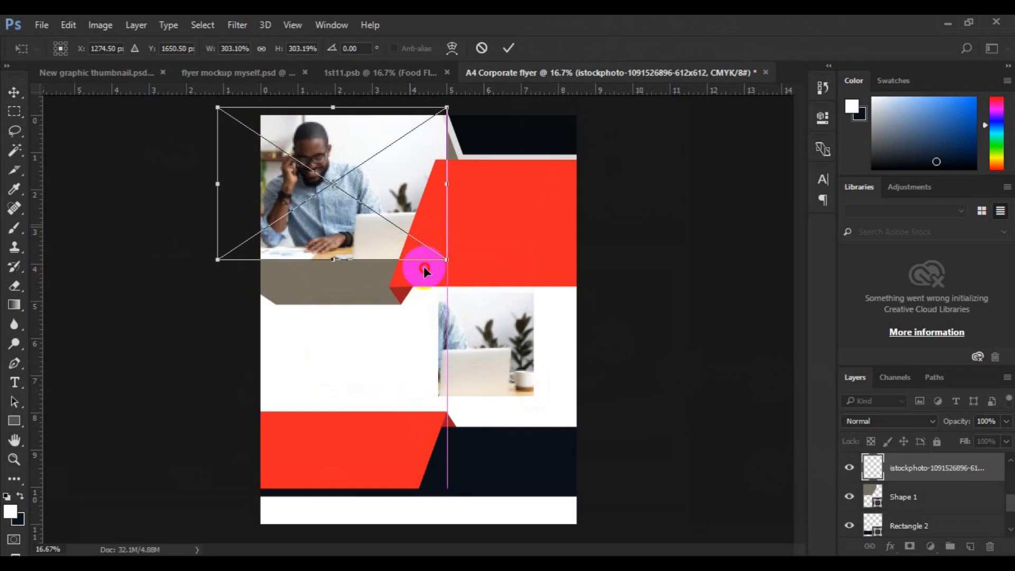
drag(425, 279, 421, 261)
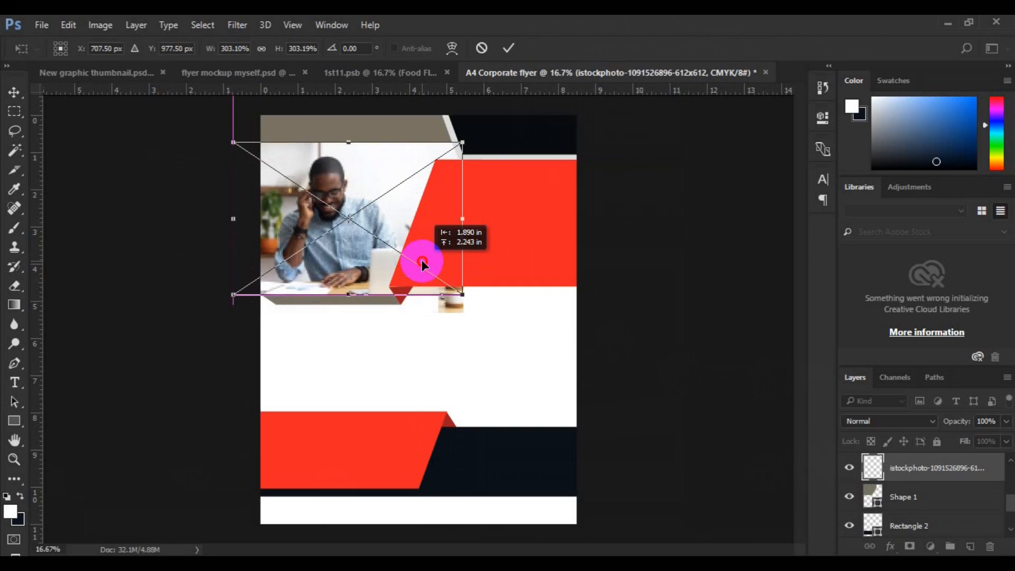
drag(420, 259, 421, 259)
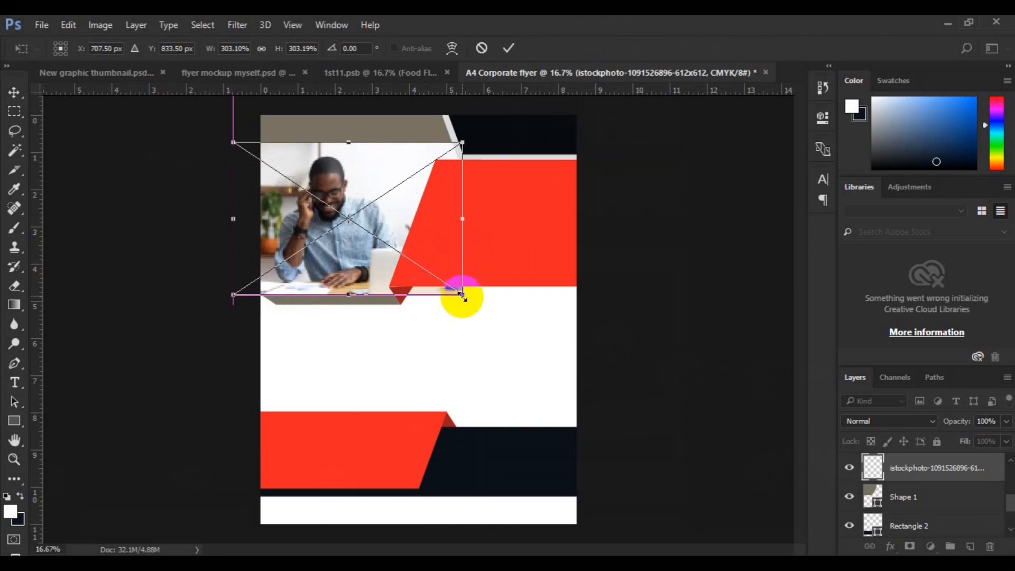
- Scale the photo up to about 366% from its centre so it covers the grey panel's lower edge, and commit the placement
drag(461, 295, 477, 307)
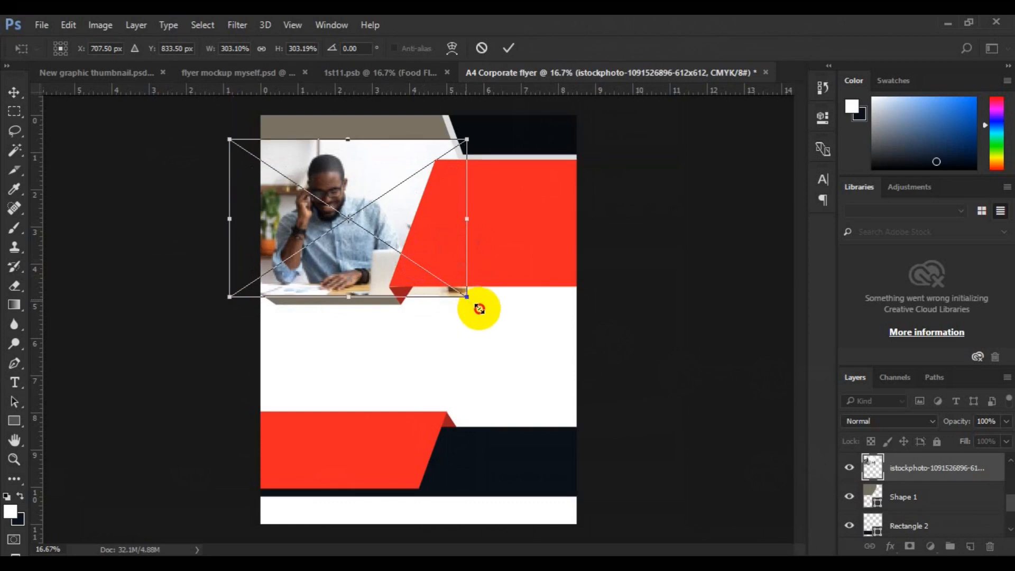
drag(479, 309, 479, 310)
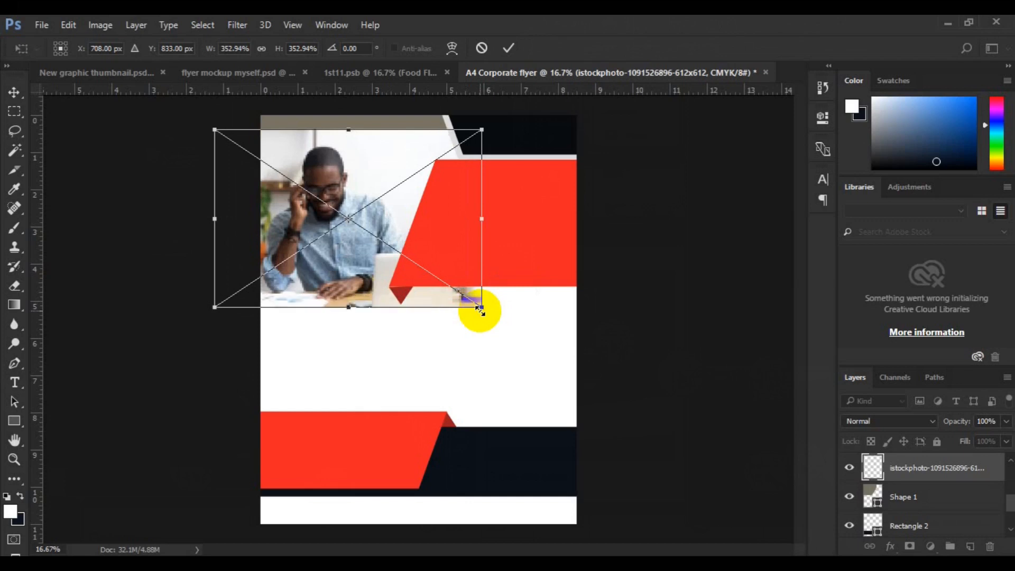
drag(484, 308, 492, 313)
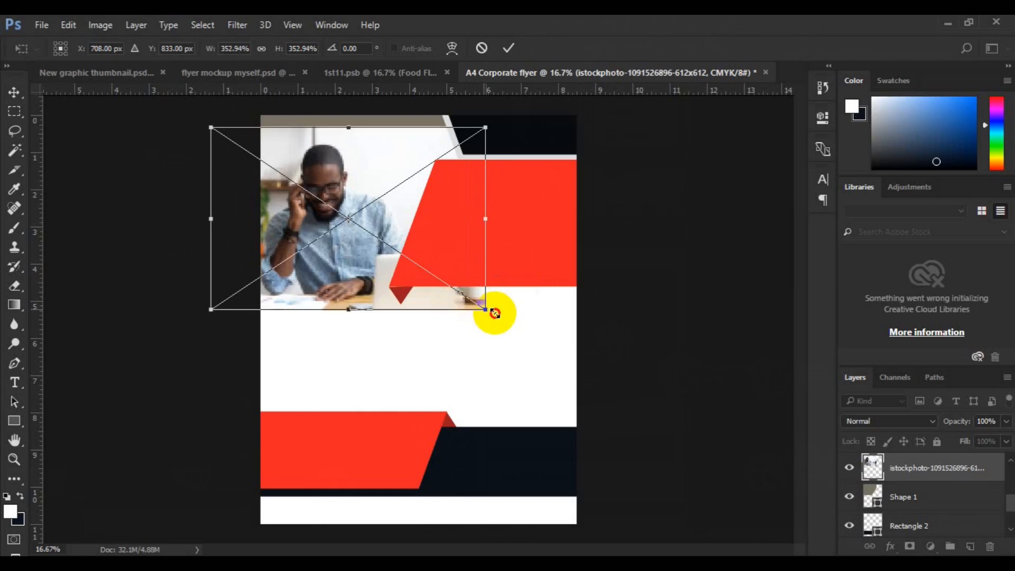
mouse_move(492, 312)
mouse_down()
mouse_move(498, 319)
mouse_move(486, 316)
mouse_up()
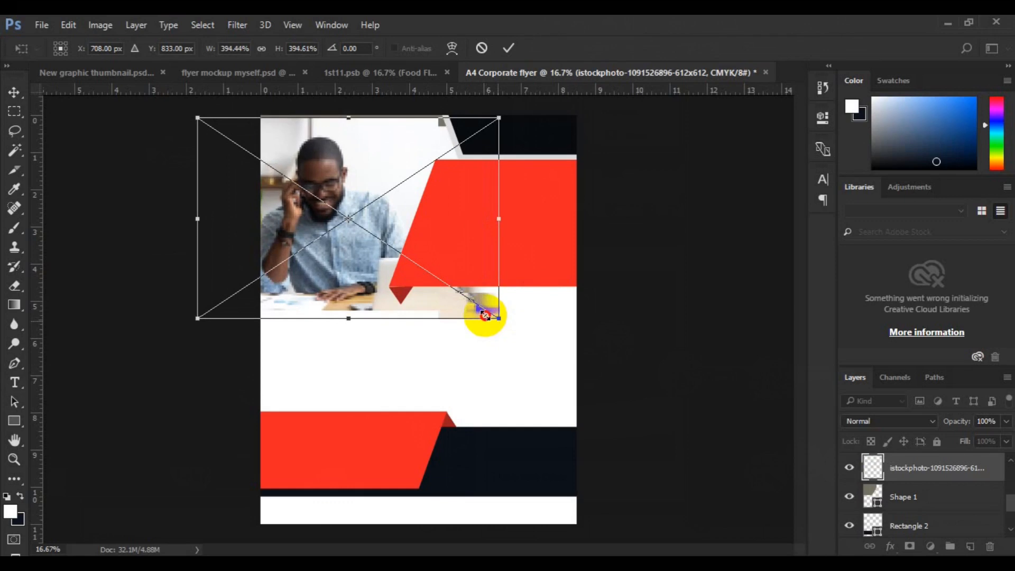
drag(485, 315, 483, 313)
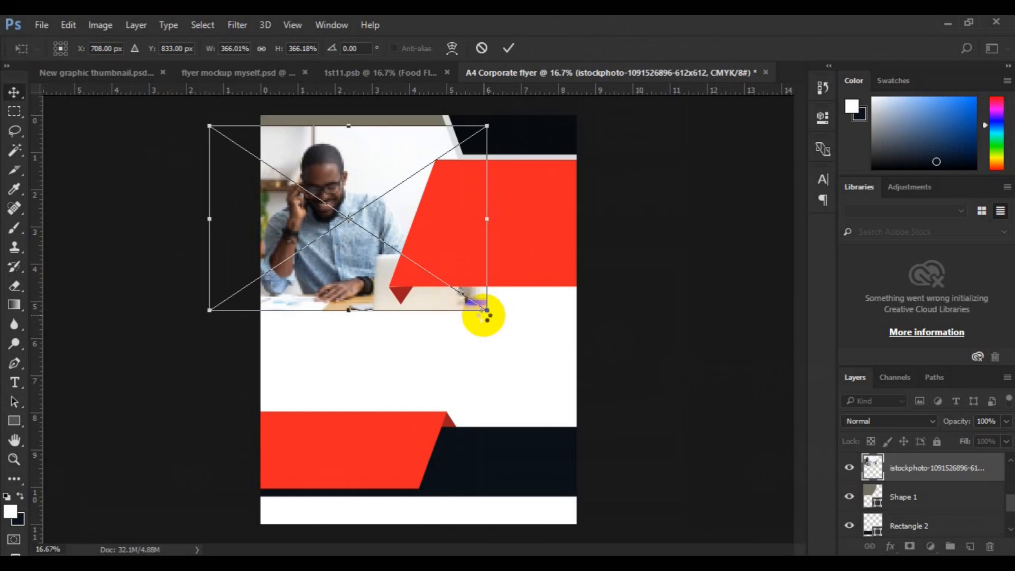
key(Return)
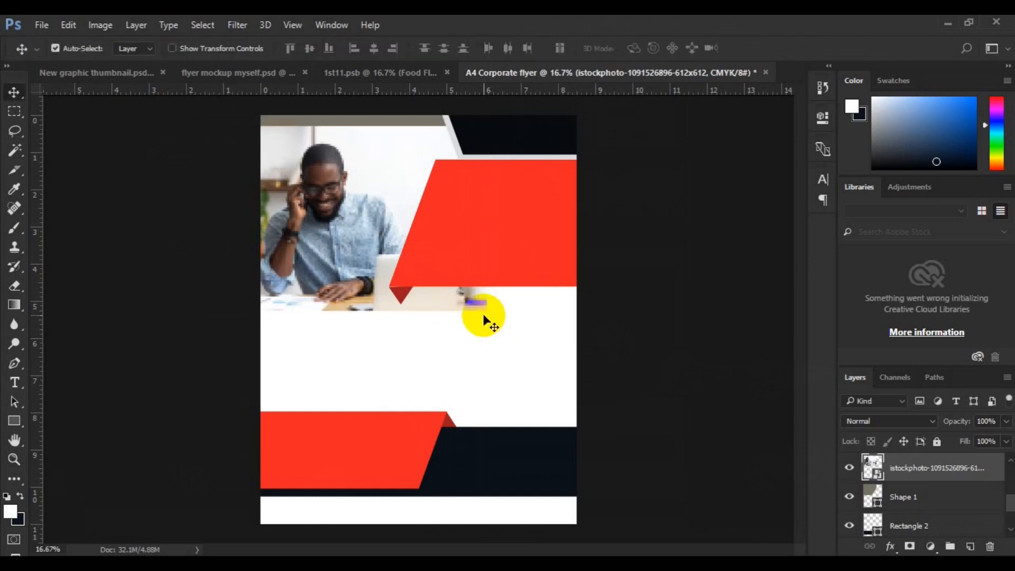
- Clip the photo to the Shape 1 panel with a clipping mask and rasterize the photo layer
right_click(942, 479)
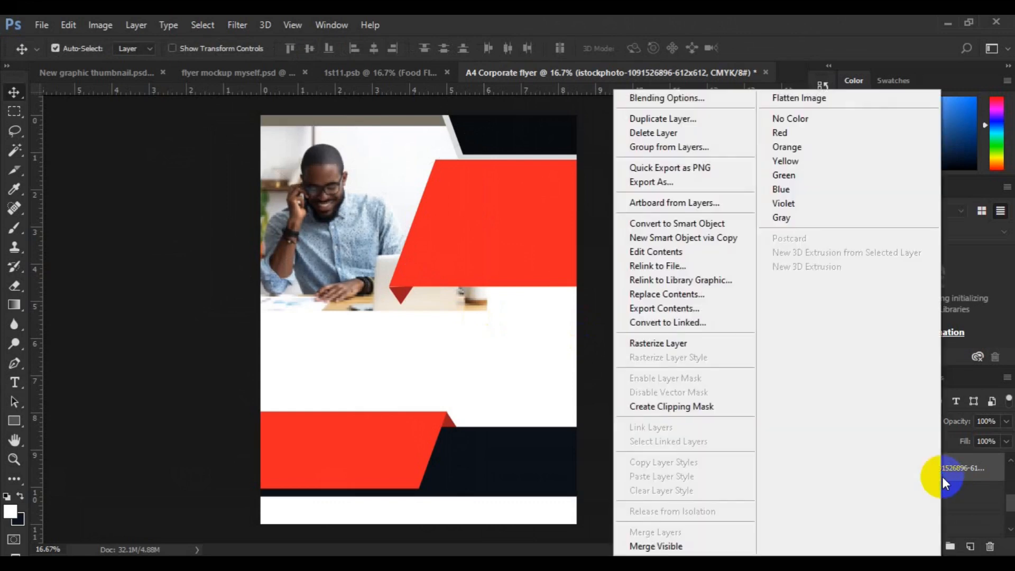
click(714, 410)
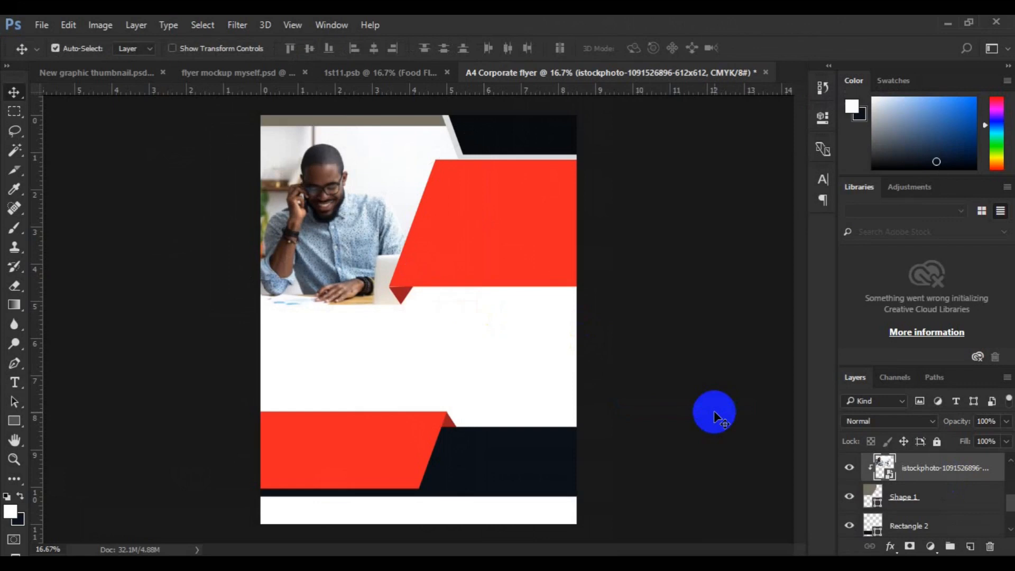
click(386, 170)
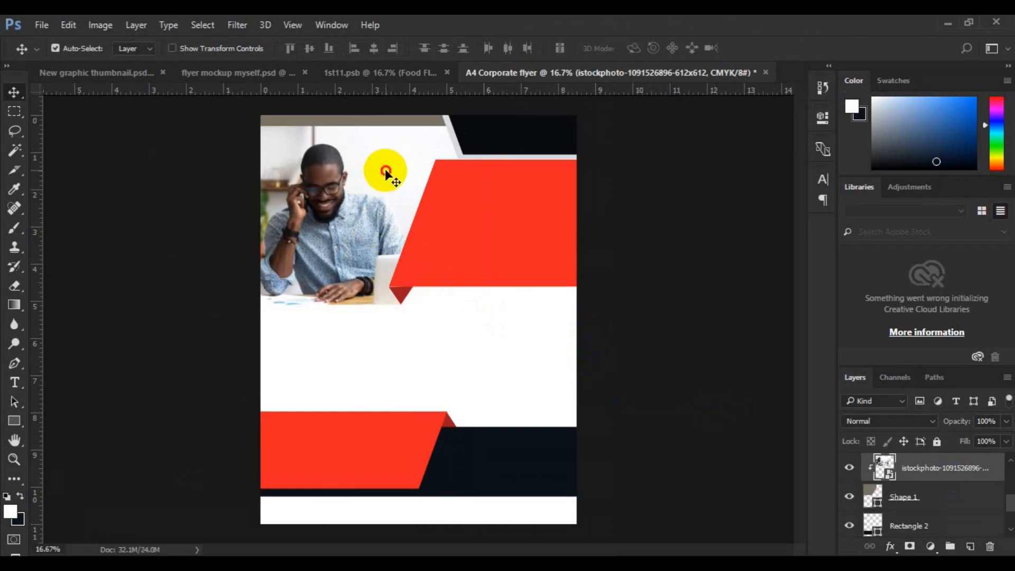
right_click(914, 466)
click(682, 345)
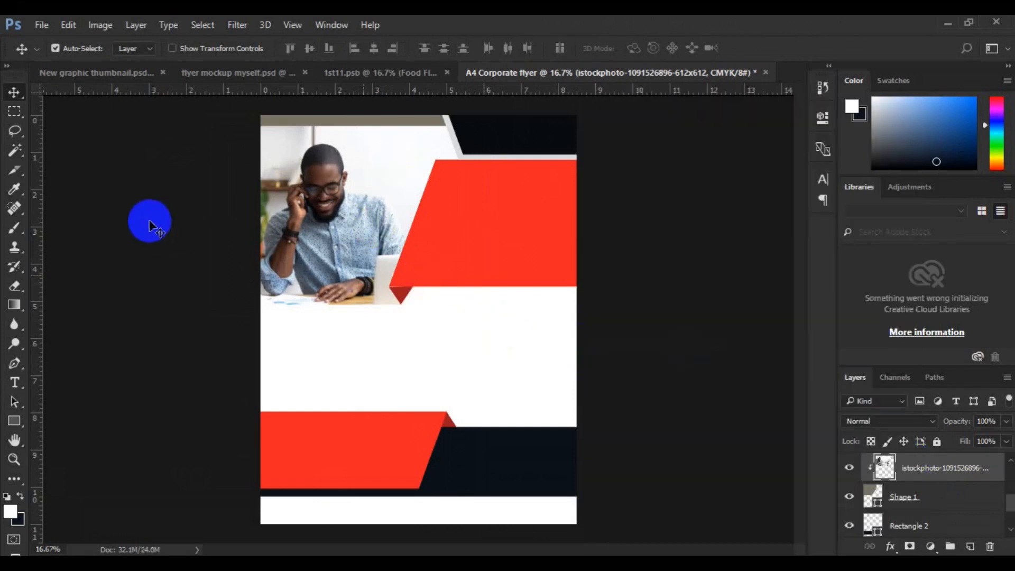
- Select a strip along the photo's upper edge and stretch it to about 197% height with Content-Aware Scale, covering the grey gap
click(14, 113)
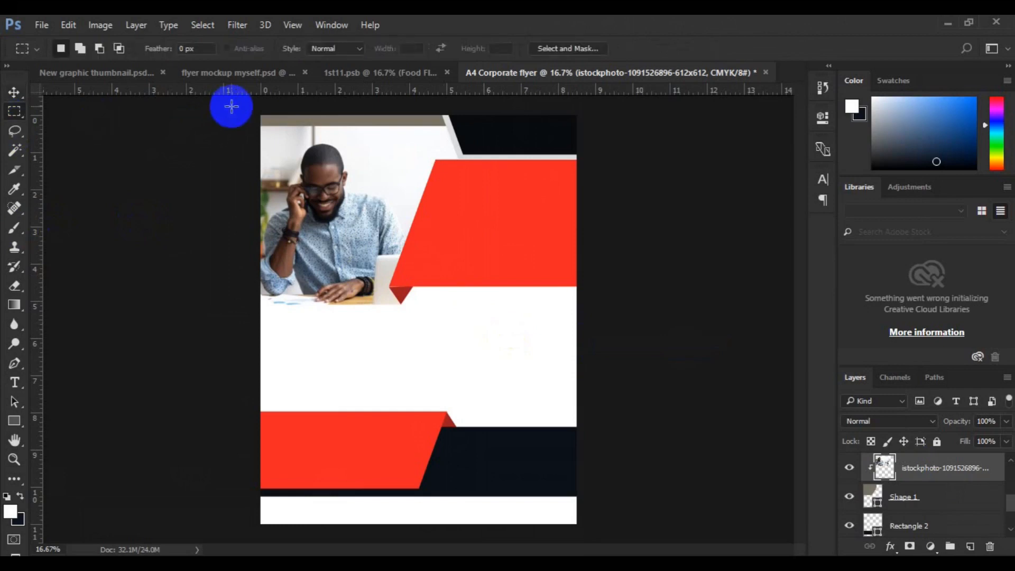
drag(483, 124, 484, 128)
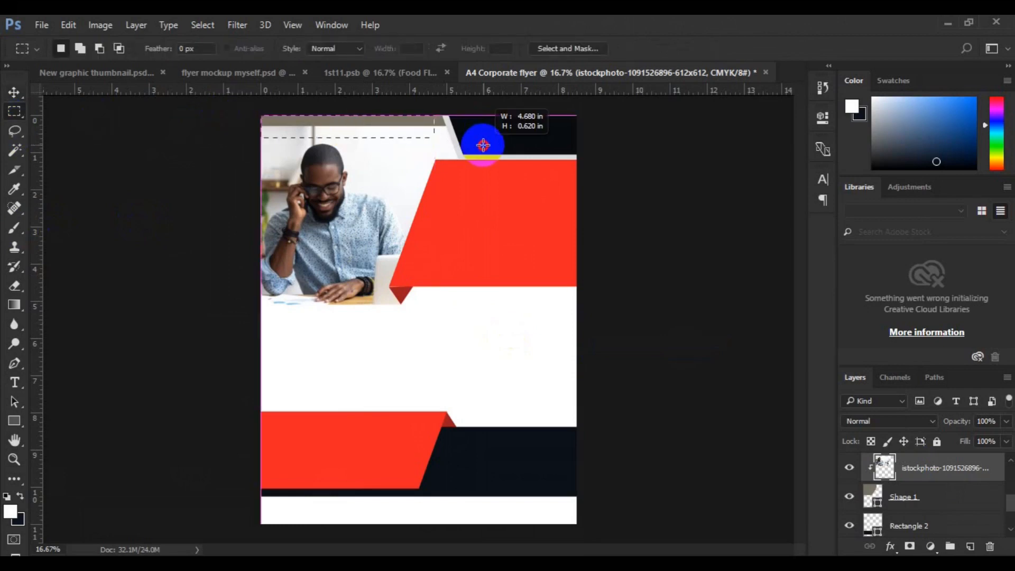
drag(480, 142, 480, 142)
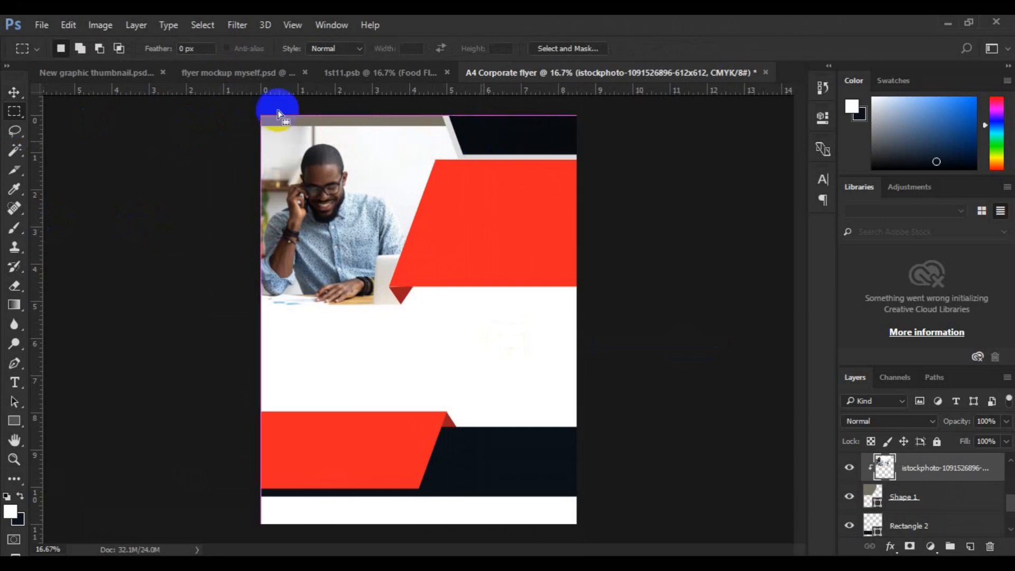
click(75, 32)
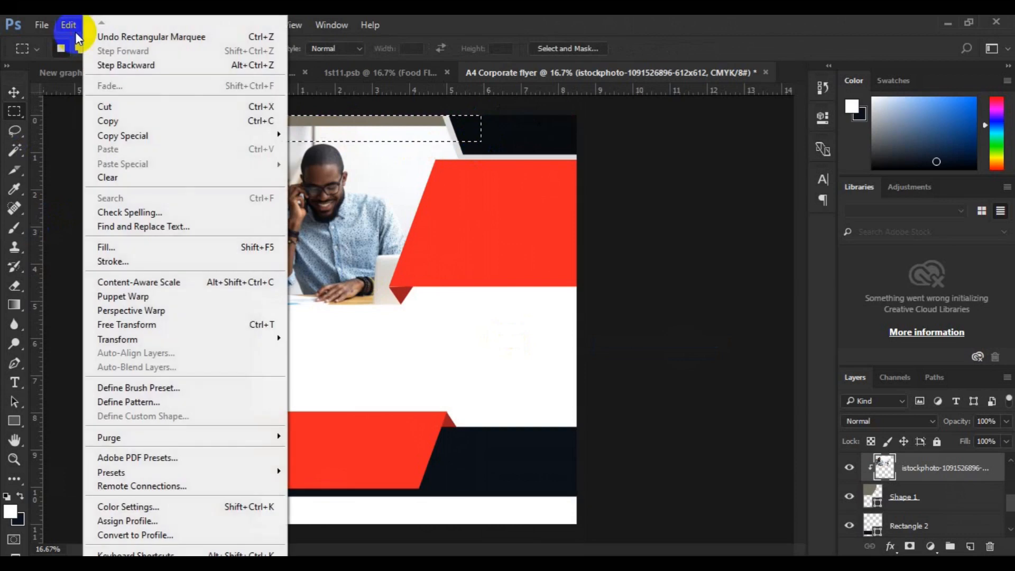
click(174, 282)
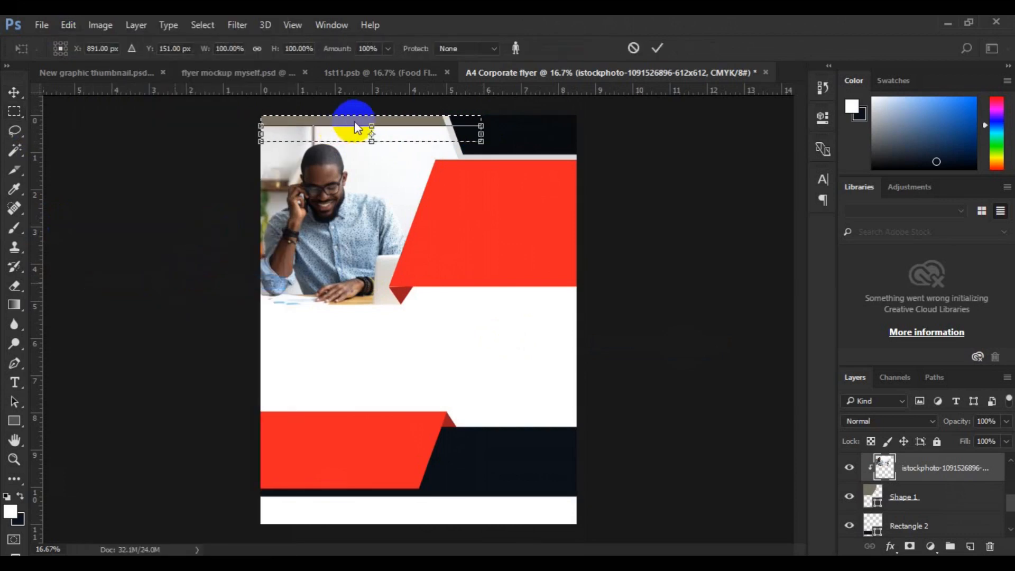
drag(371, 120, 371, 115)
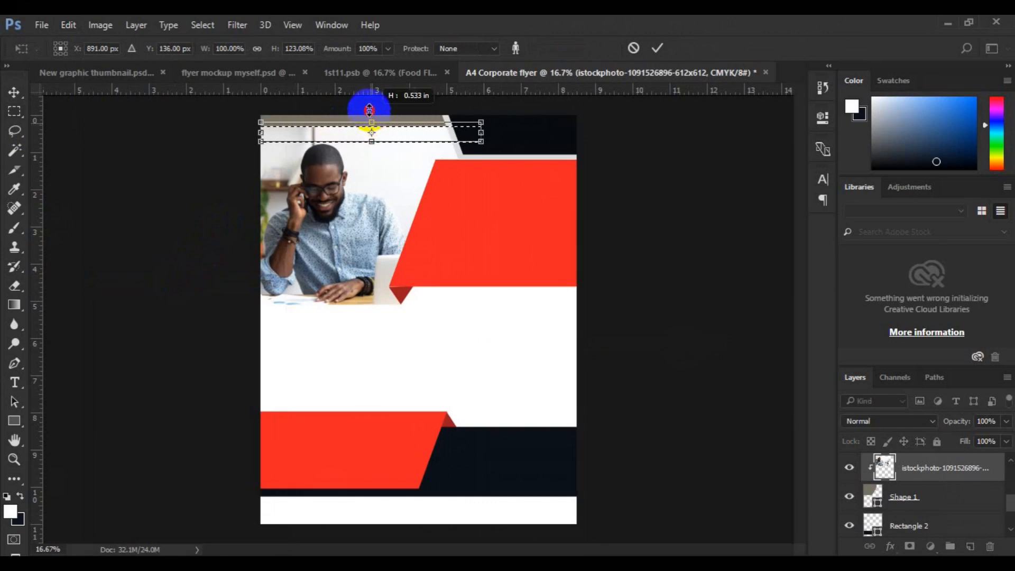
drag(369, 109, 370, 110)
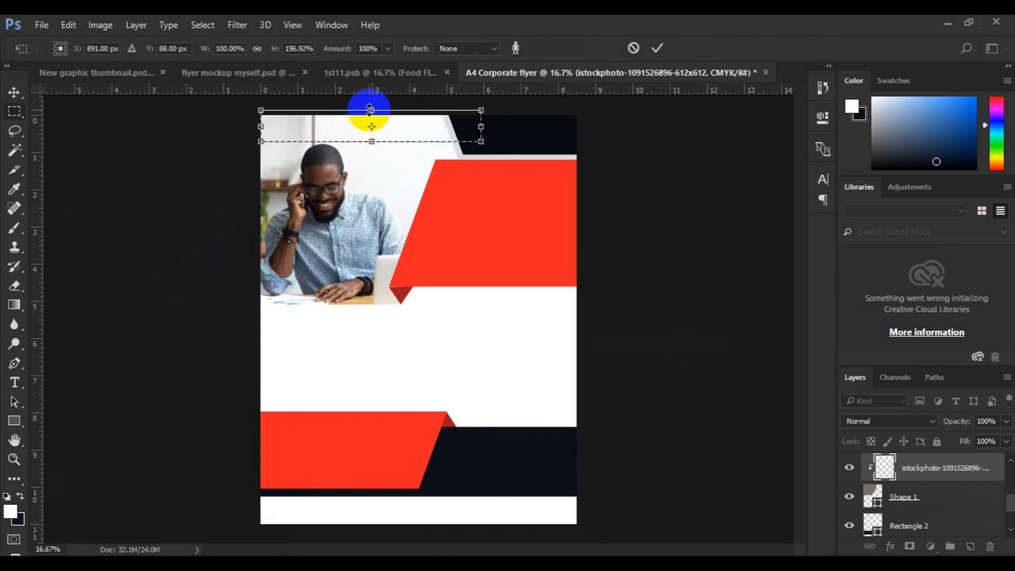
key(Return)
click(369, 109)
key(v)
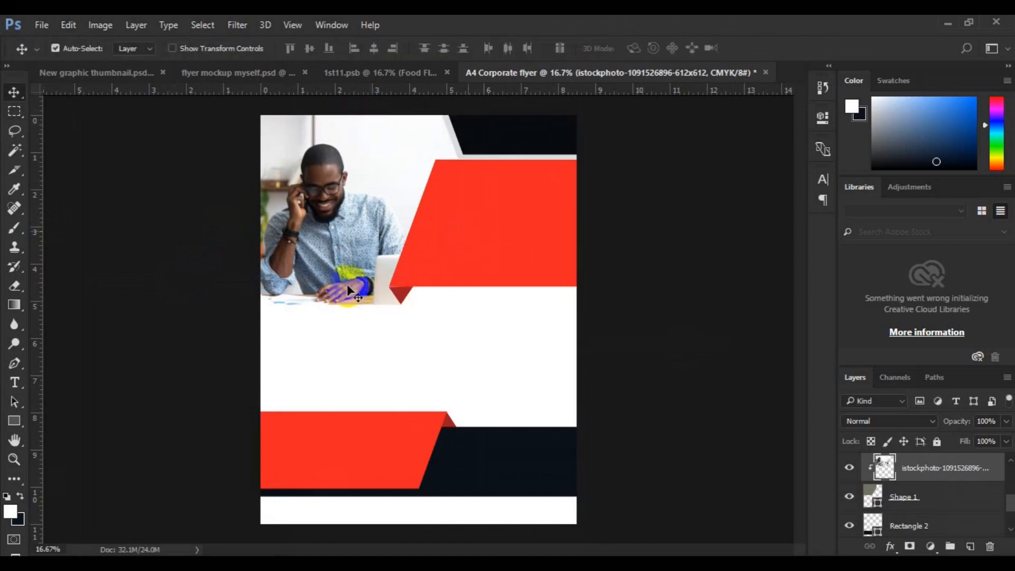
- Duplicate the lower red band (Rectangle 1 copy 3) and place the copy across the photo's lower edge
click(894, 521)
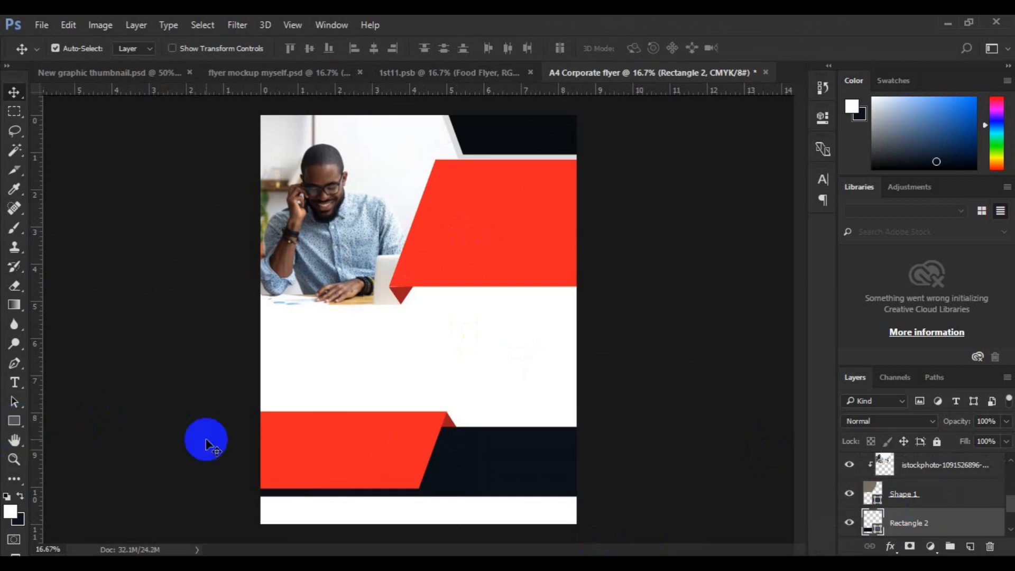
click(338, 458)
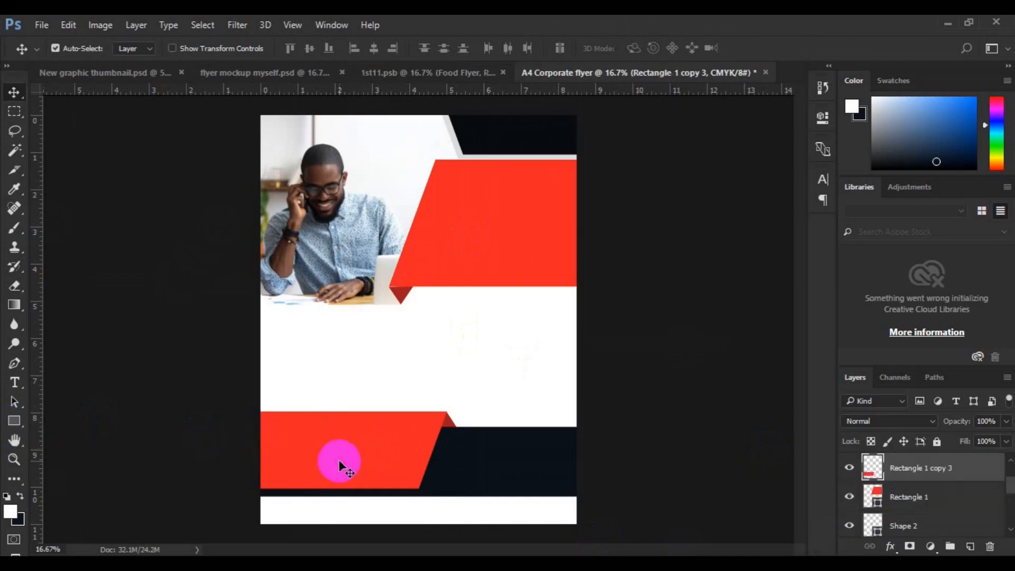
drag(338, 458, 289, 318)
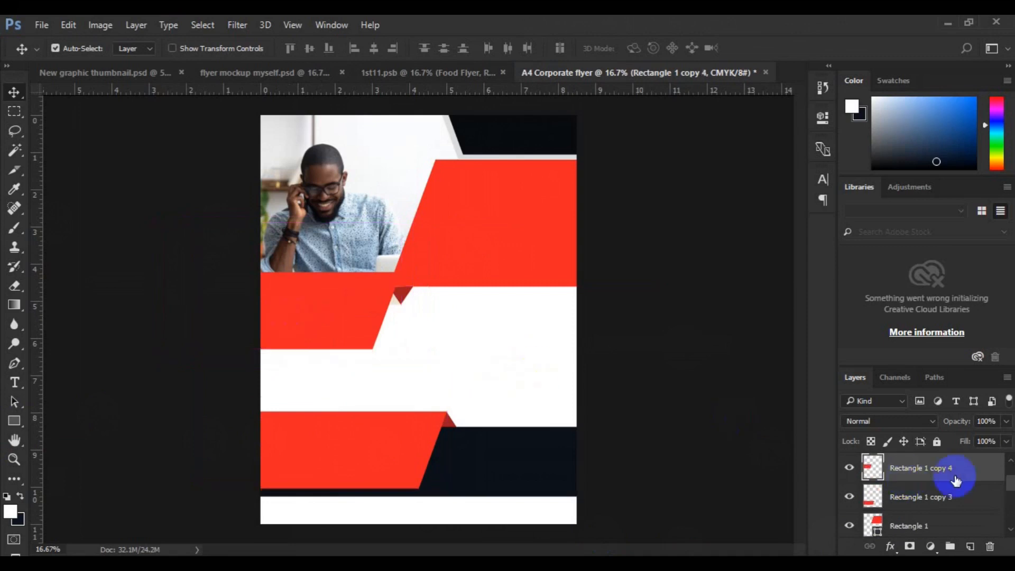
- Restack Rectangle 1 copy 4 directly above the Background and slide it up so only a thin red strip shows below the photo
scroll(1010, 483, down, 5)
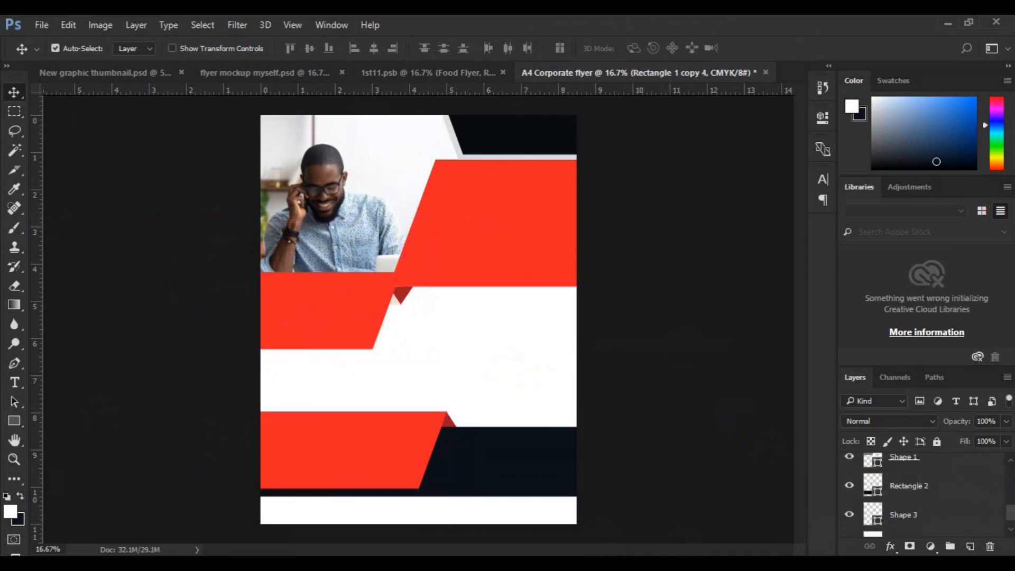
scroll(1009, 494, up, 5)
drag(992, 486, 967, 525)
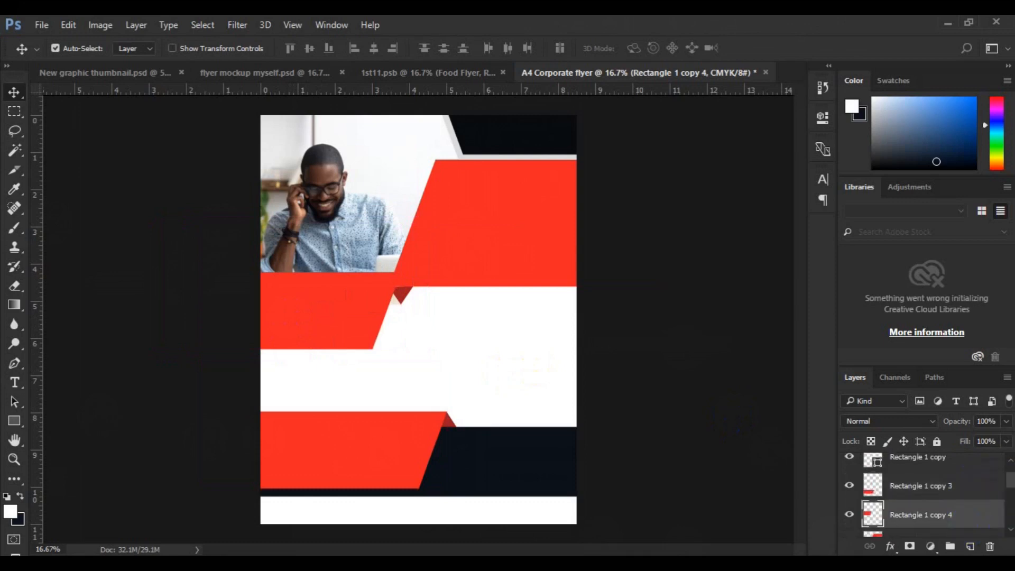
scroll(1009, 478, down, 3)
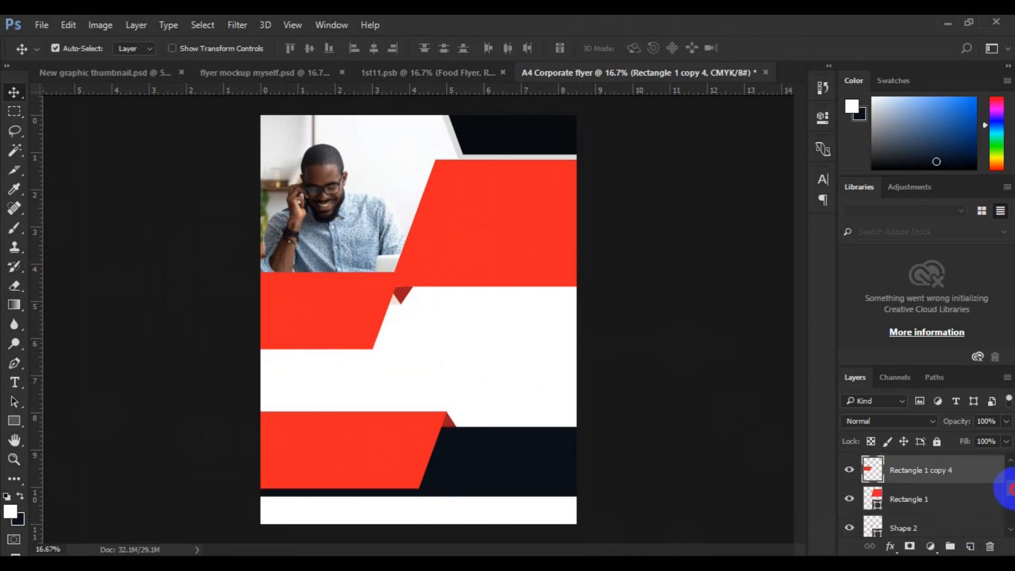
scroll(1011, 486, up, 1)
drag(961, 483, 964, 527)
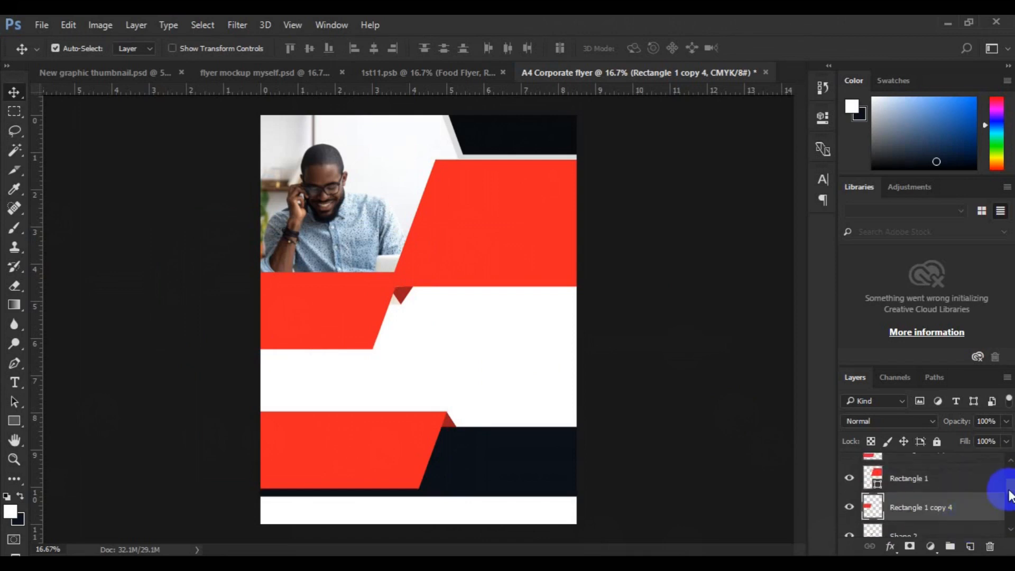
scroll(1007, 497, down, 2)
scroll(1009, 498, up, 1)
drag(950, 478, 958, 521)
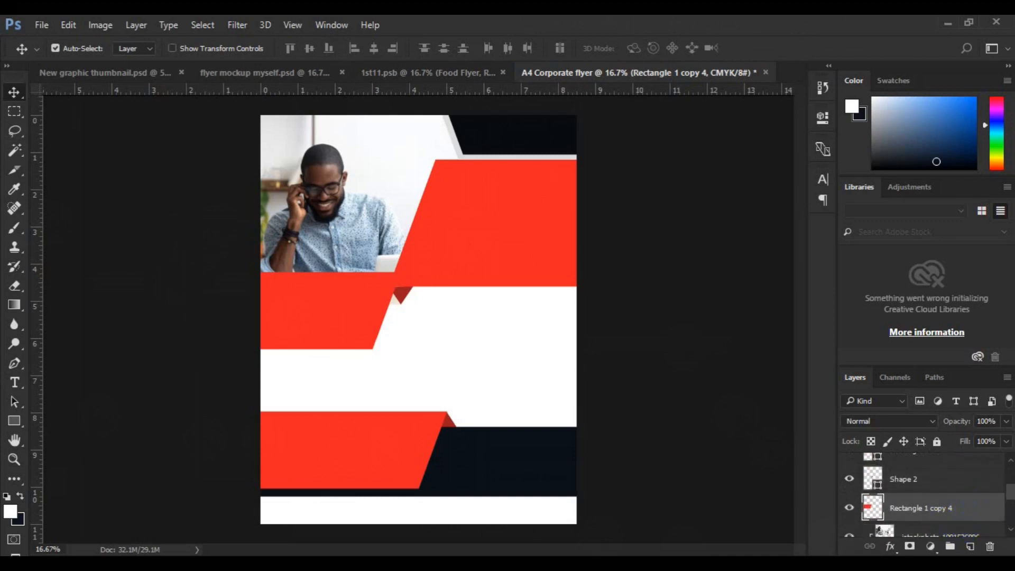
drag(1010, 494, 1011, 505)
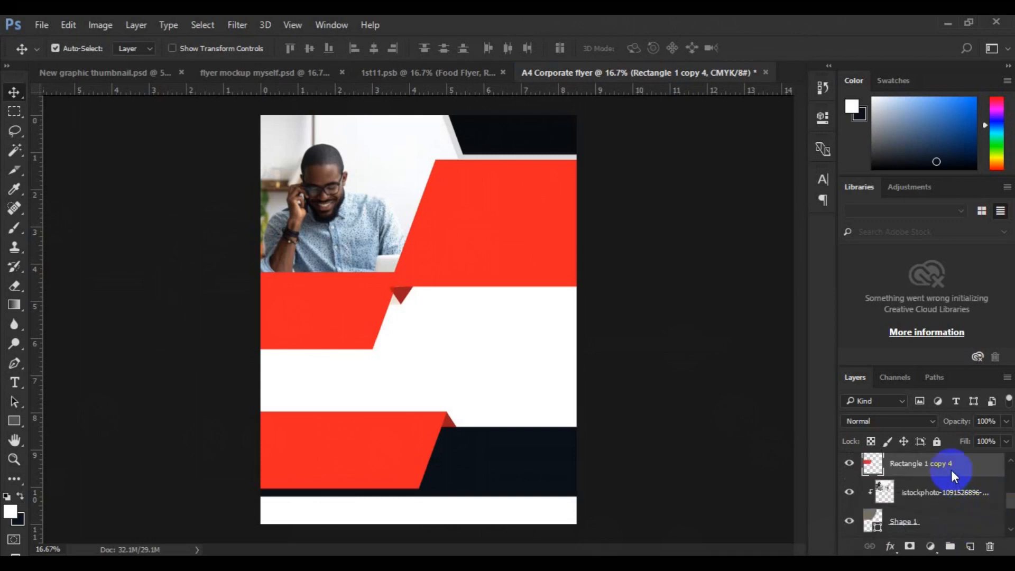
drag(944, 468, 923, 491)
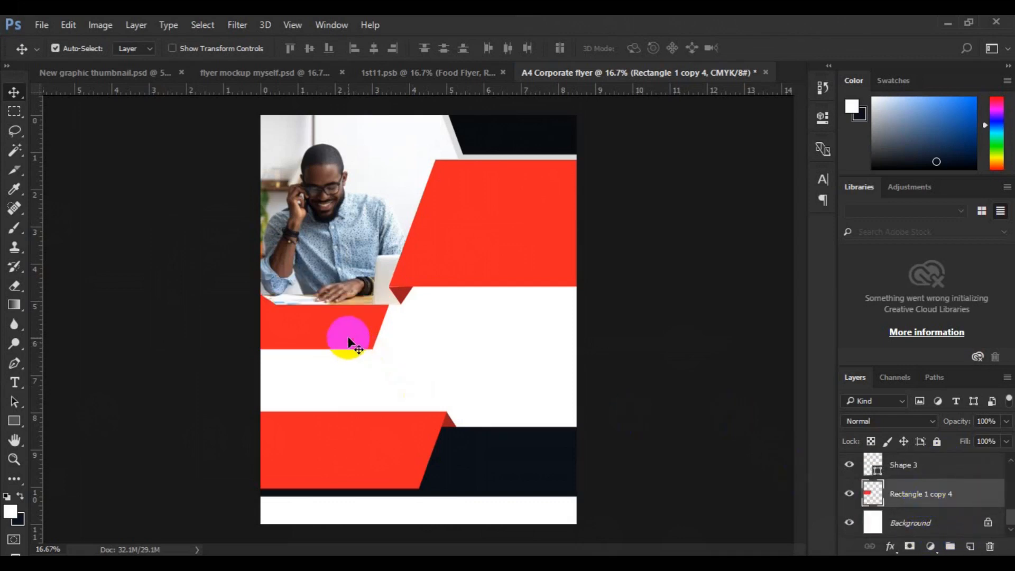
drag(338, 332, 333, 305)
- Add a new layer above Rectangle 1 and enter the white Roboto Bold headline "Take Your Business To Next Level" on the red header panel
click(14, 383)
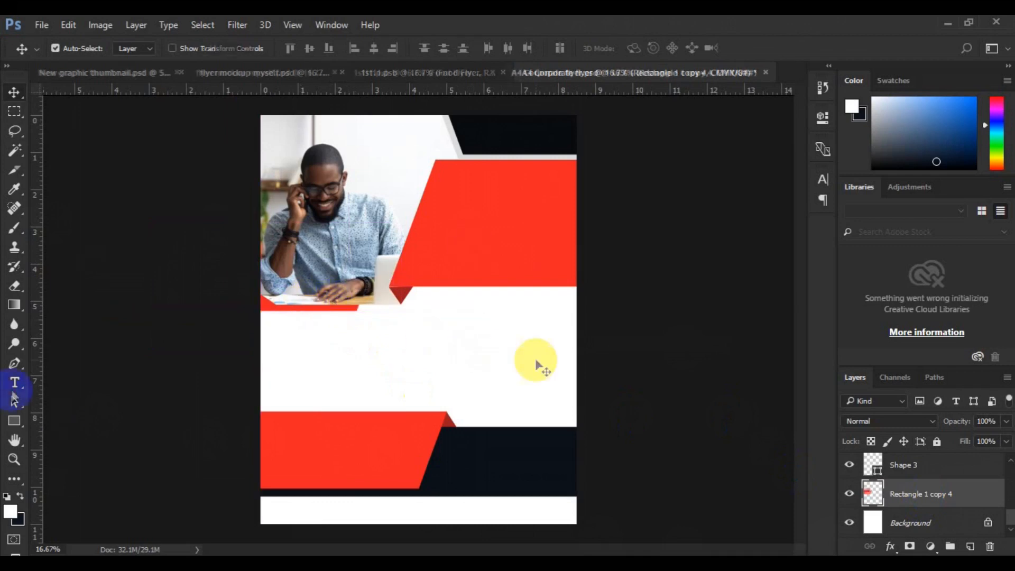
click(331, 48)
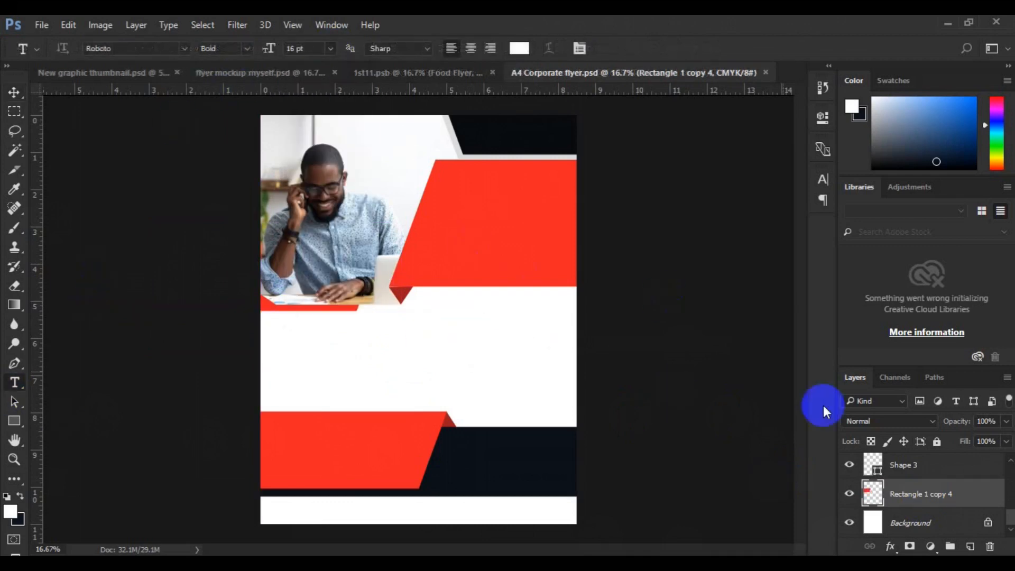
click(14, 92)
click(528, 249)
click(970, 545)
click(500, 257)
click(970, 546)
click(15, 382)
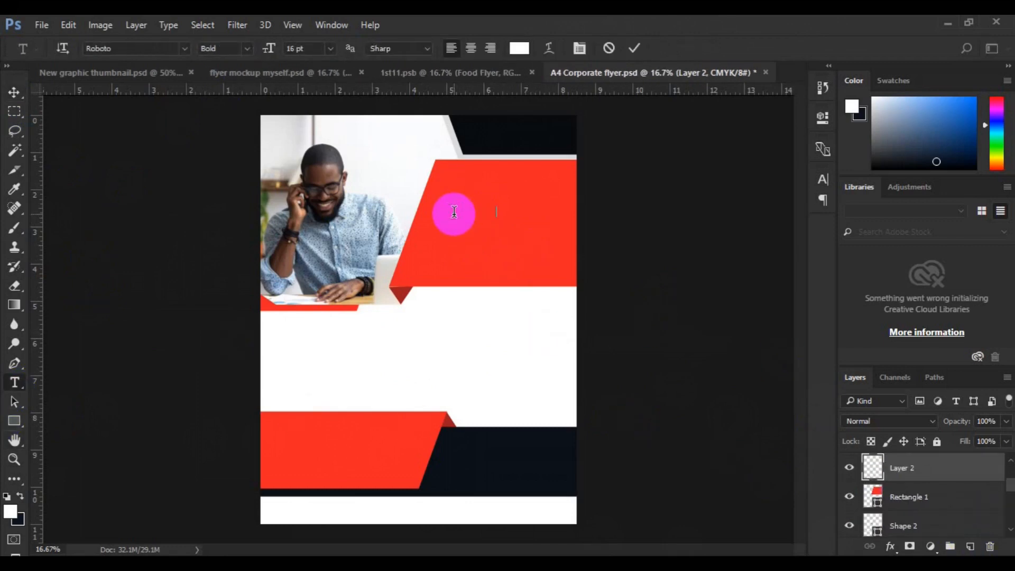
click(453, 212)
text(Take Your Business To Next Level)
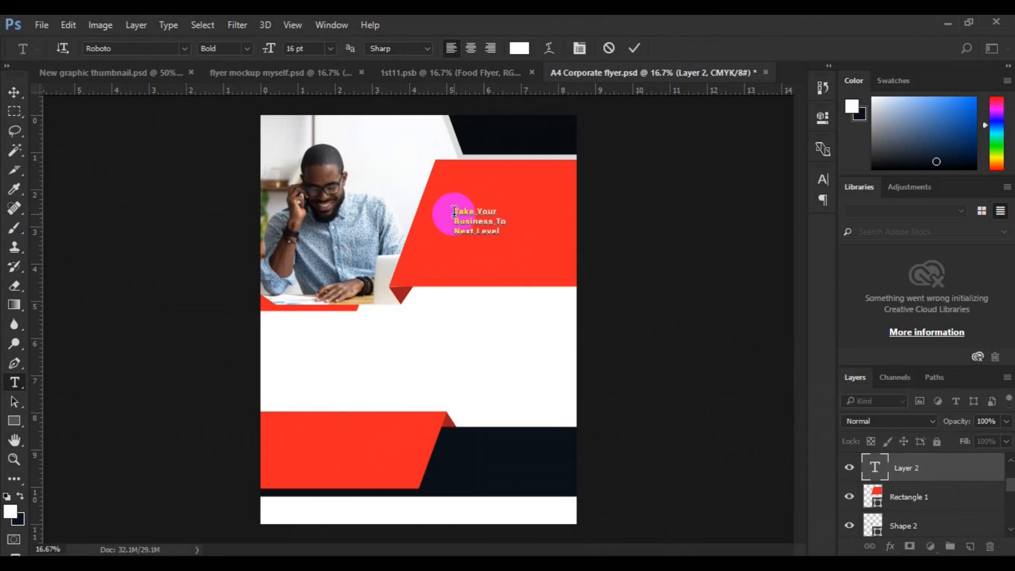
- Right-align the headline, enlarge it to about 37.57 pt and fit it into the upper part of the red header panel
click(491, 48)
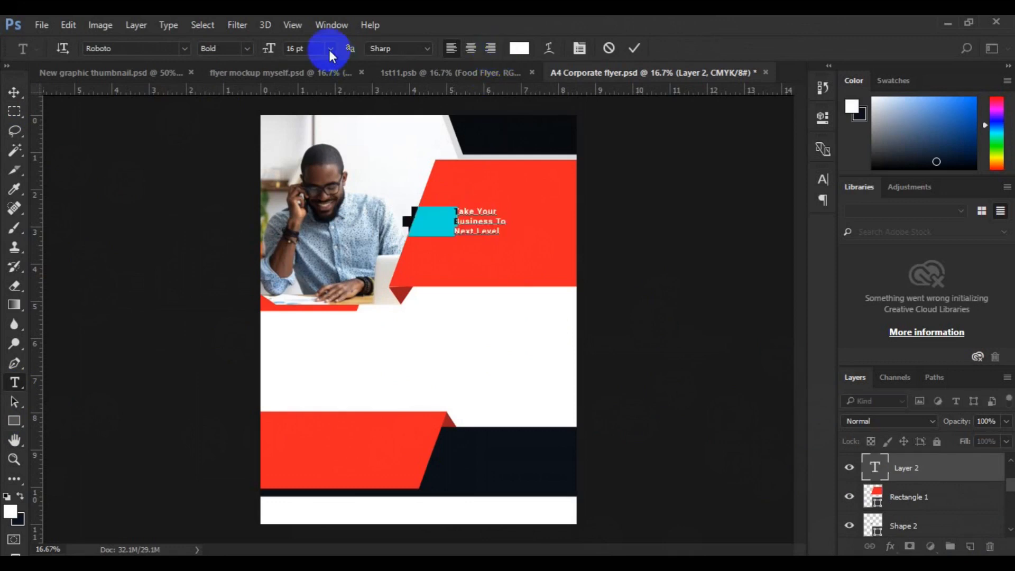
click(330, 48)
click(318, 254)
click(16, 100)
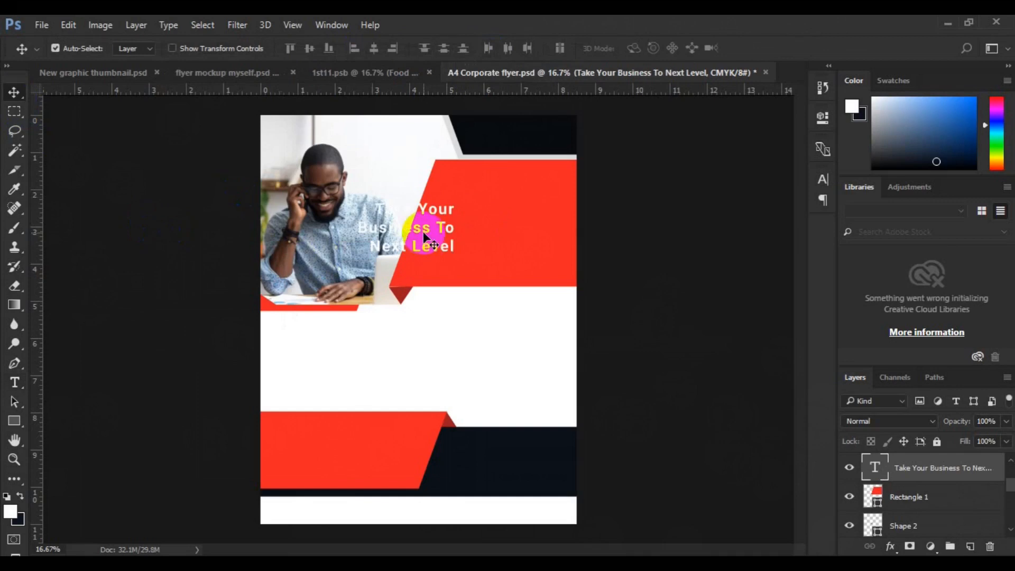
click(395, 48)
drag(514, 232, 498, 213)
key(ctrl+t)
drag(561, 237, 541, 222)
key(Return)
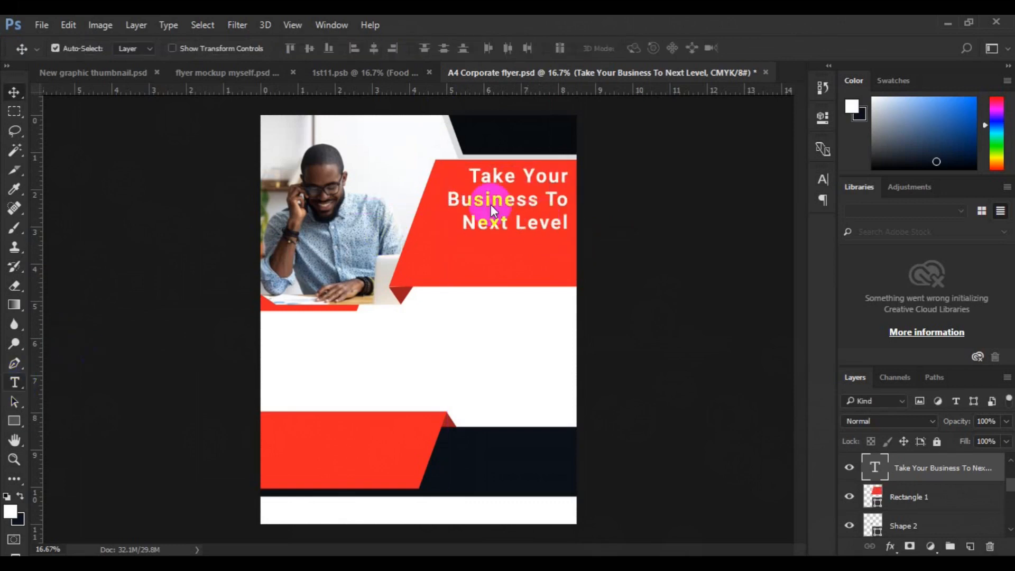
- Set the headline's first line, "Take Your", to the Roboto Light weight
key(t)
key(shift+Down)
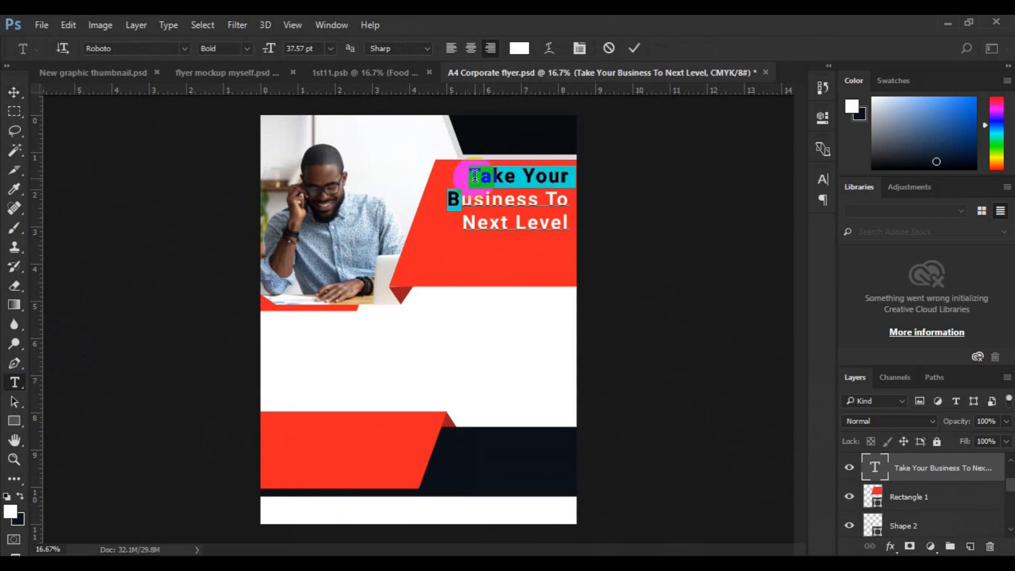
click(245, 48)
click(248, 74)
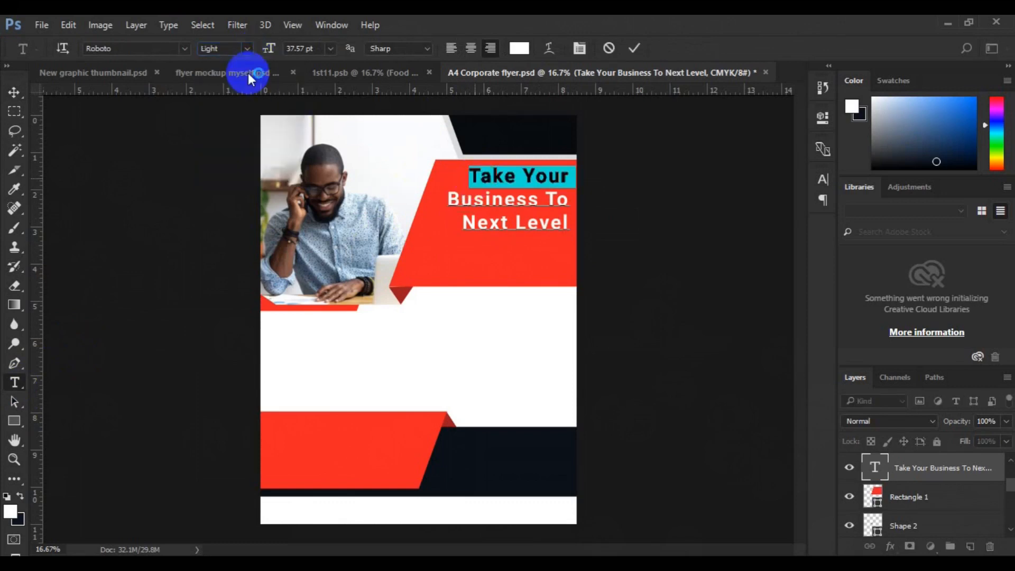
click(14, 96)
- Draw a horizontal Pen tool line about 384 px long beneath "Level" with no fill and a white 3 px stroke
click(14, 364)
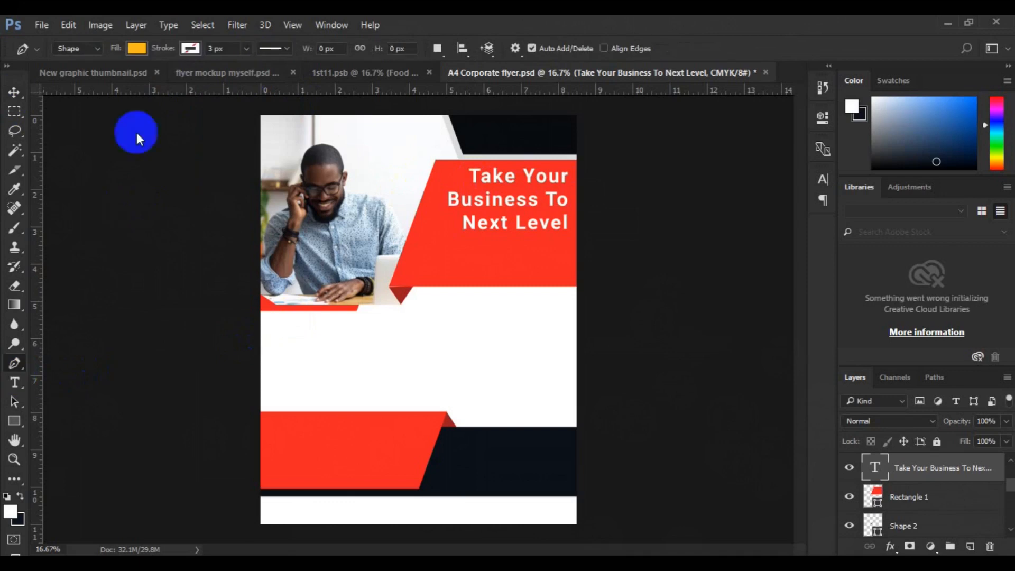
click(136, 48)
click(75, 77)
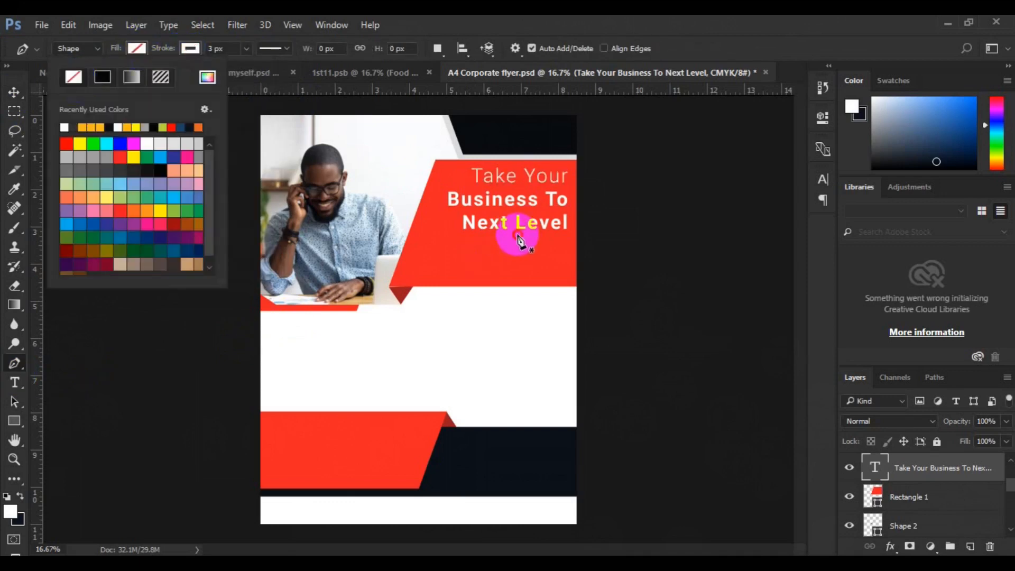
click(517, 234)
click(565, 234)
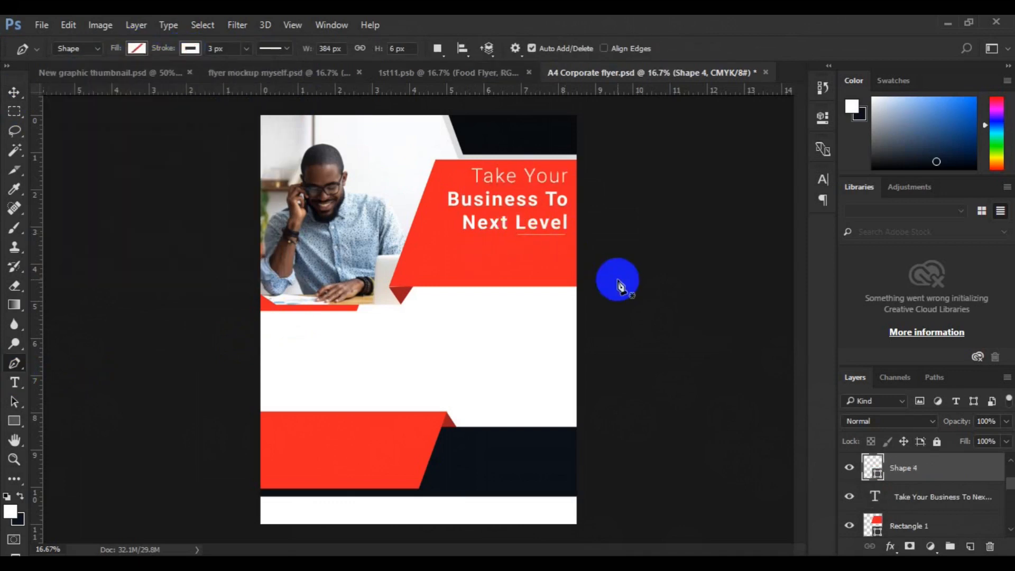
- Align the underline with the headline's right edge and group the two layers
key(v)
shift+click(905, 496)
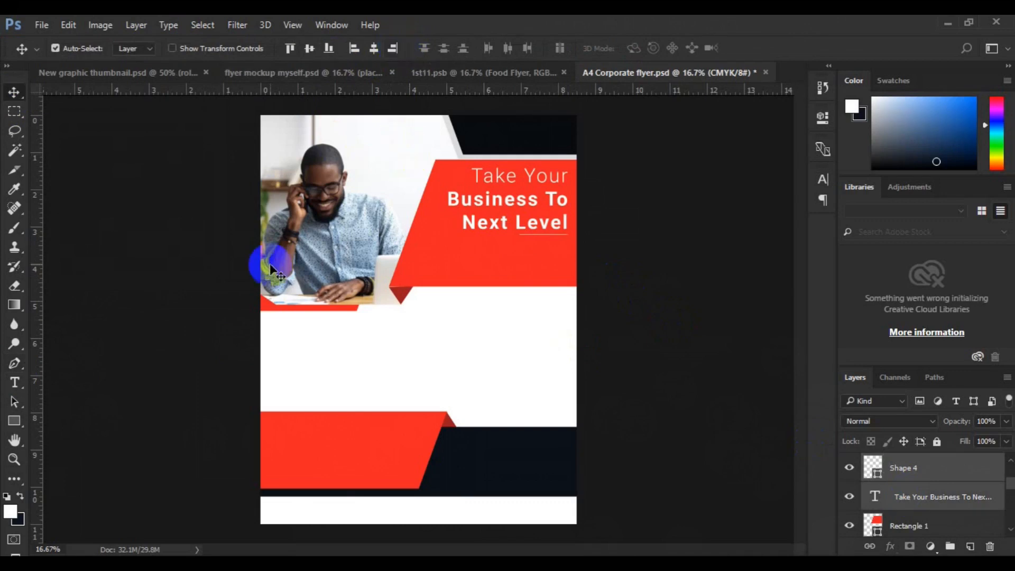
click(15, 382)
key(ctrl+g)
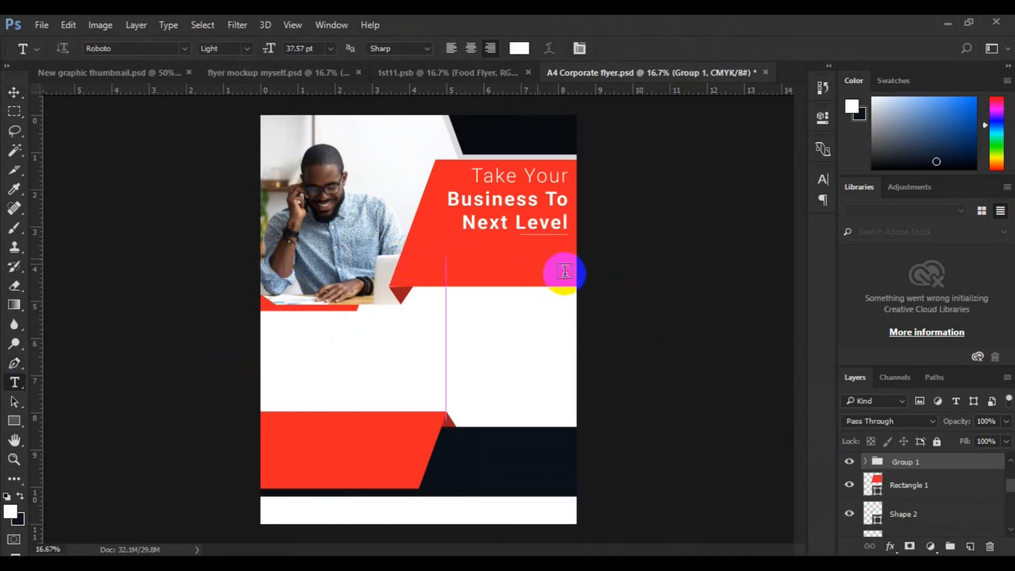
- Add the text "Lorem ipsum dolor sit amet, consectetur adipiscing elit. Etiam vitae" below the headline in Roboto Regular 12 pt
drag(564, 271, 567, 274)
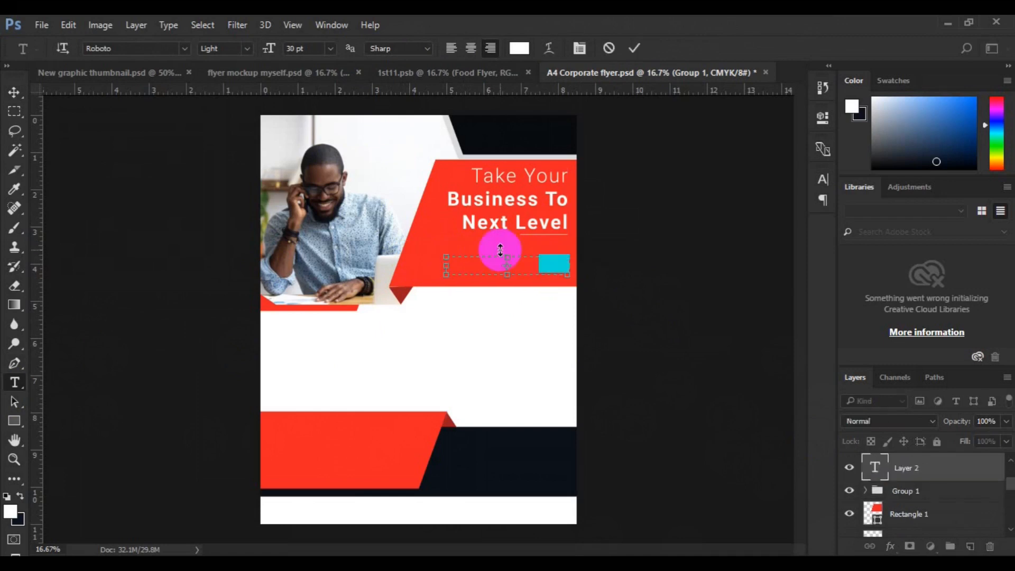
click(330, 48)
click(326, 170)
click(247, 49)
click(248, 95)
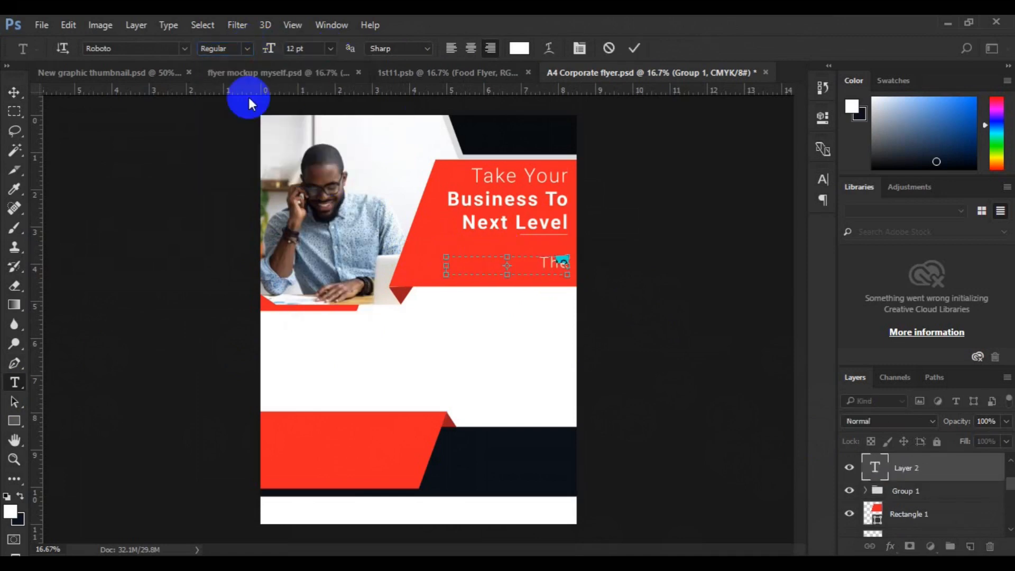
text(Lorem ipsum dolor sit amet, consectetur adipiscing elit. Etiam vitae)
key(ctrl+Return)
- Position the small Lorem ipsum text just under the underline, flush with the headline's right edge, and put its layer into Group 1
key(v)
drag(510, 266, 514, 257)
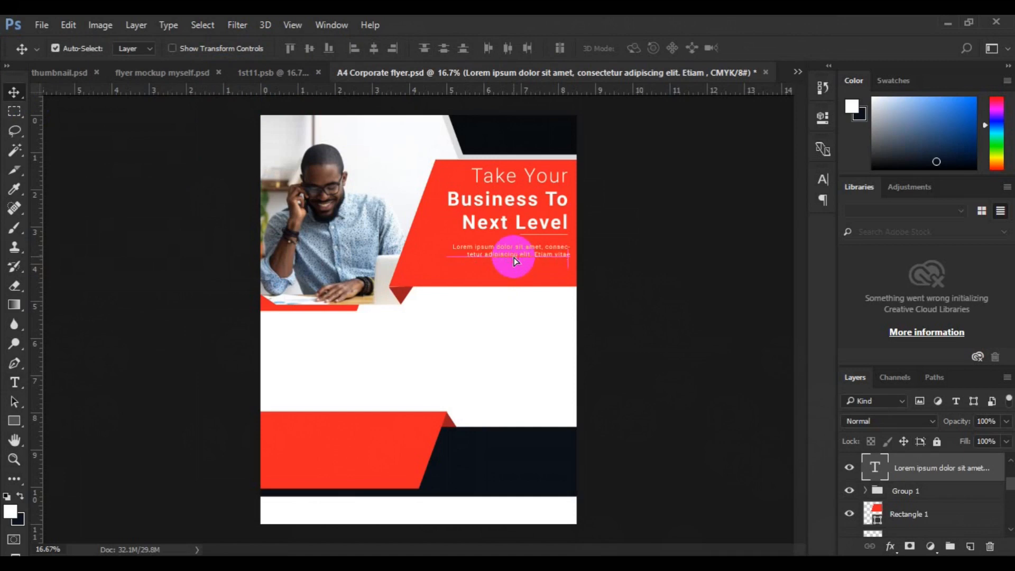
click(396, 208)
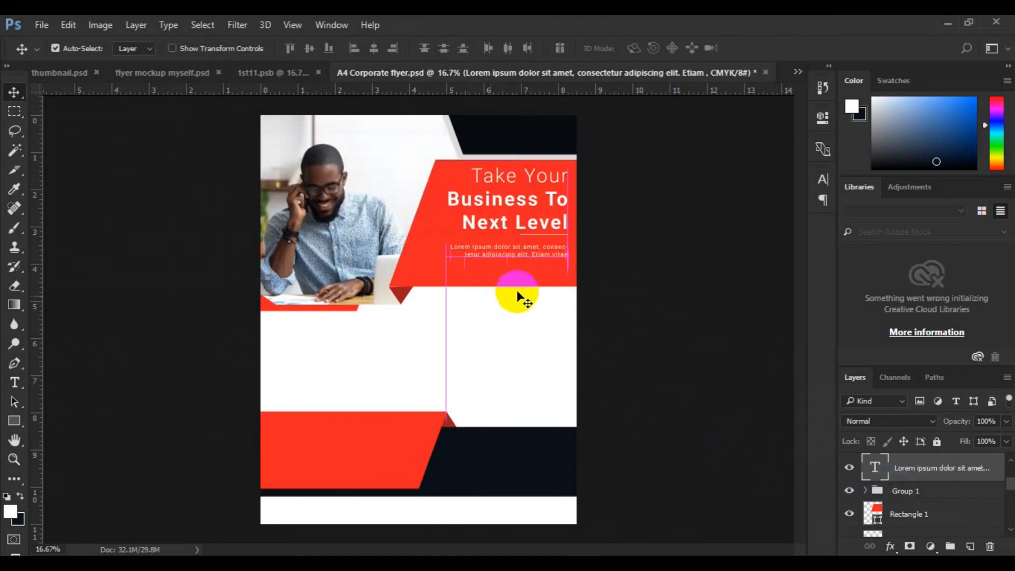
drag(528, 266, 527, 252)
shift+click(903, 491)
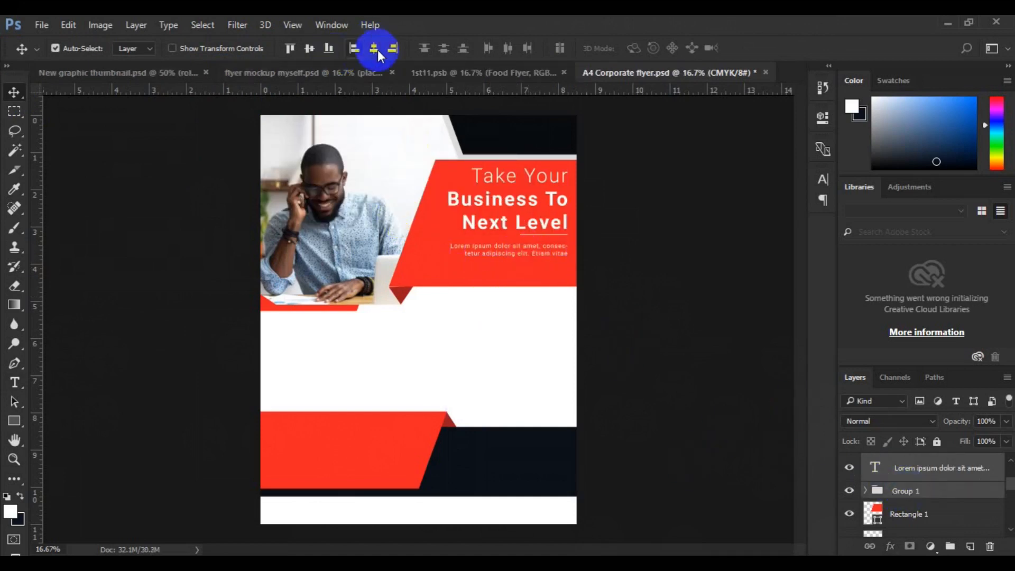
click(944, 473)
drag(944, 473, 938, 490)
- Centre Group 1 vertically on the red Rectangle 1 header panel
shift+click(931, 487)
click(375, 51)
key(ctrl+z)
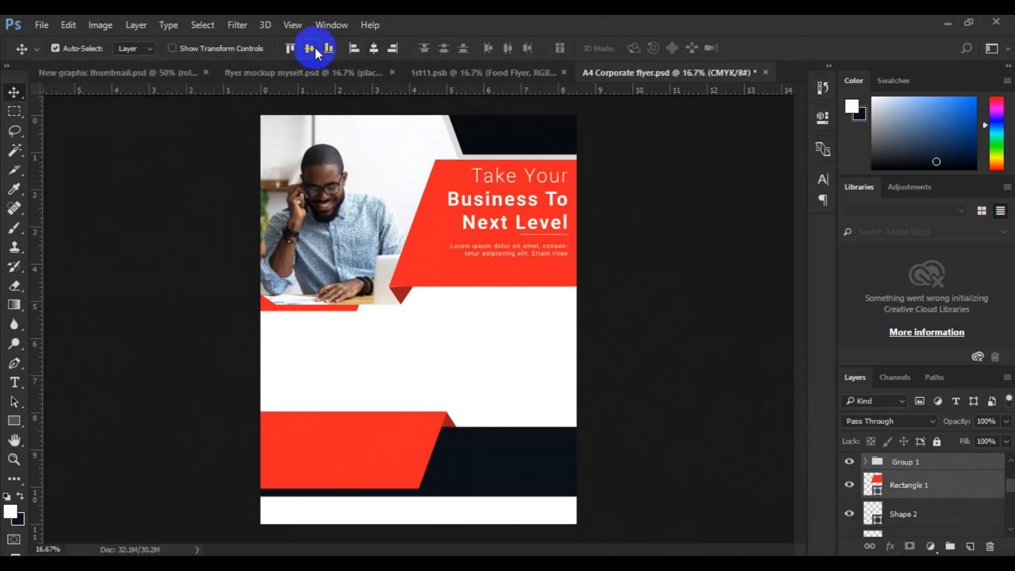
click(311, 49)
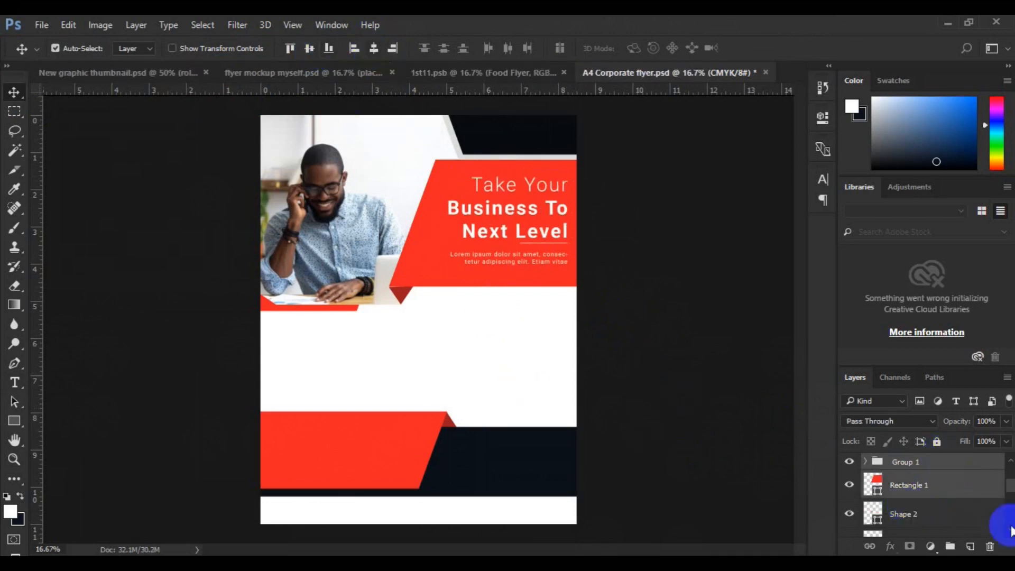
- Create a text box above the Background, between the photo and the lower red band, with the text colour sampled from the navy band
scroll(940, 525, down, 5)
click(940, 523)
click(15, 382)
drag(273, 363, 366, 416)
click(520, 51)
click(466, 455)
click(816, 264)
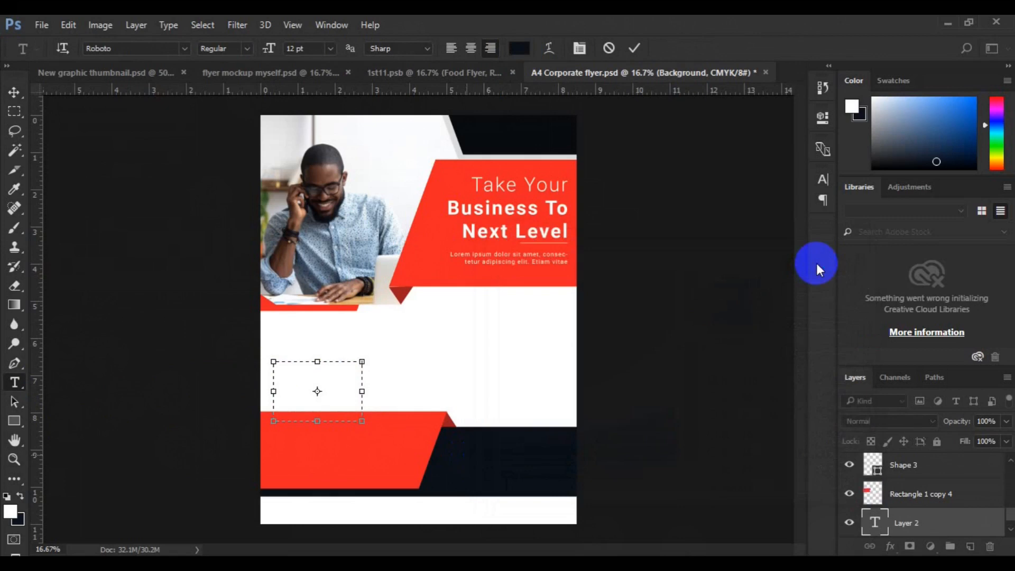
- Fill the text box with a 12 pt Lorem ipsum paragraph, centre-align it and shorten the box to end above the red band
key(ctrl+a)
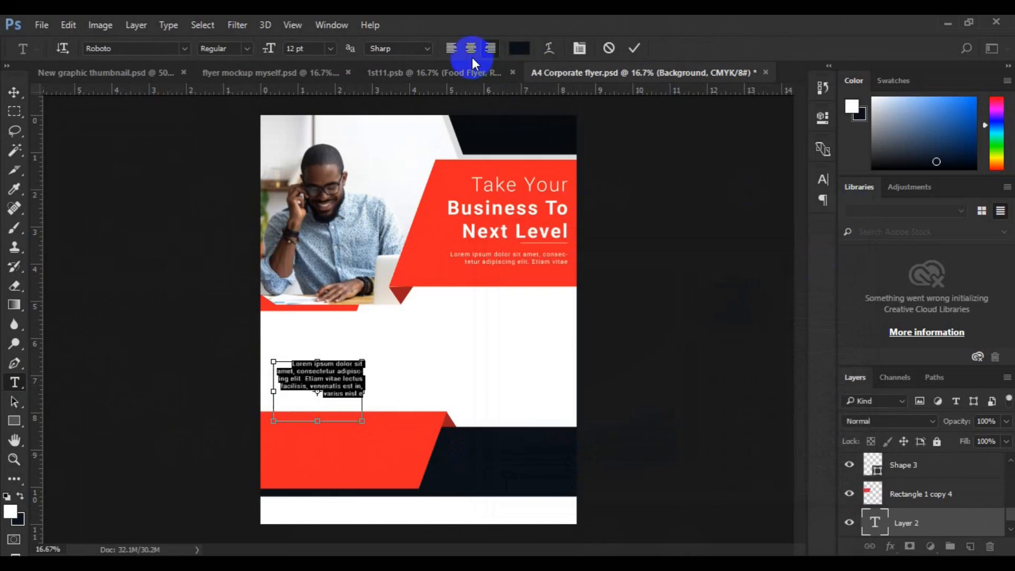
click(470, 48)
drag(317, 421, 309, 401)
click(15, 93)
- Add the heading "Corporate Business" in Roboto Bold above the Lorem ipsum paragraph, coloured with the header panel's red
click(15, 381)
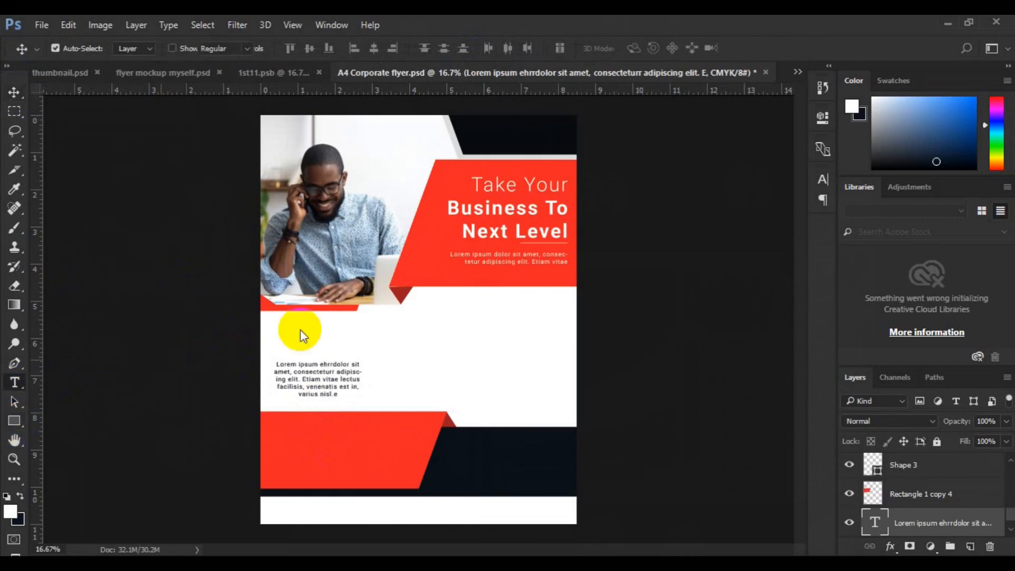
click(281, 351)
click(519, 48)
click(449, 232)
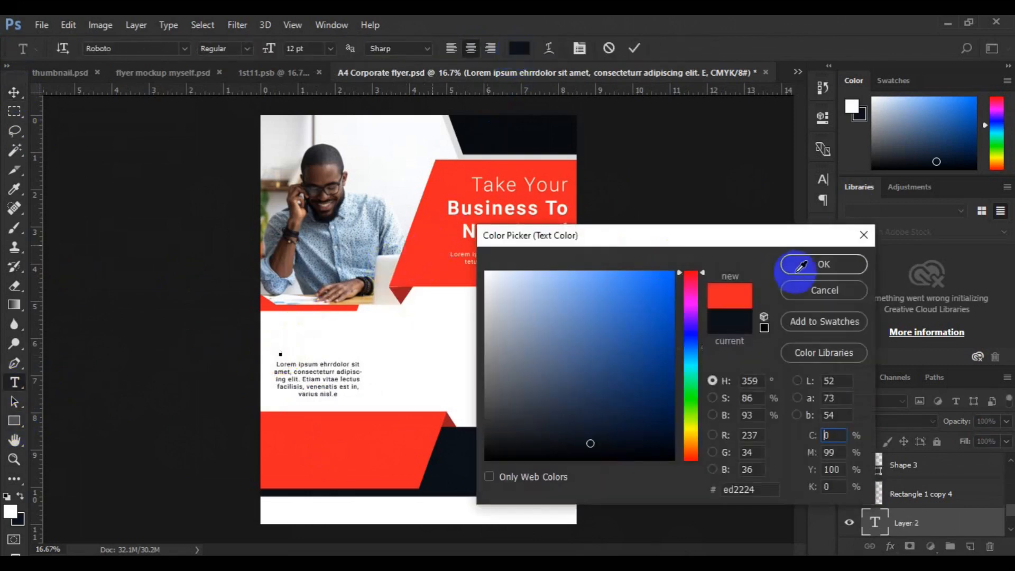
click(803, 269)
text(Corporate Business)
click(247, 48)
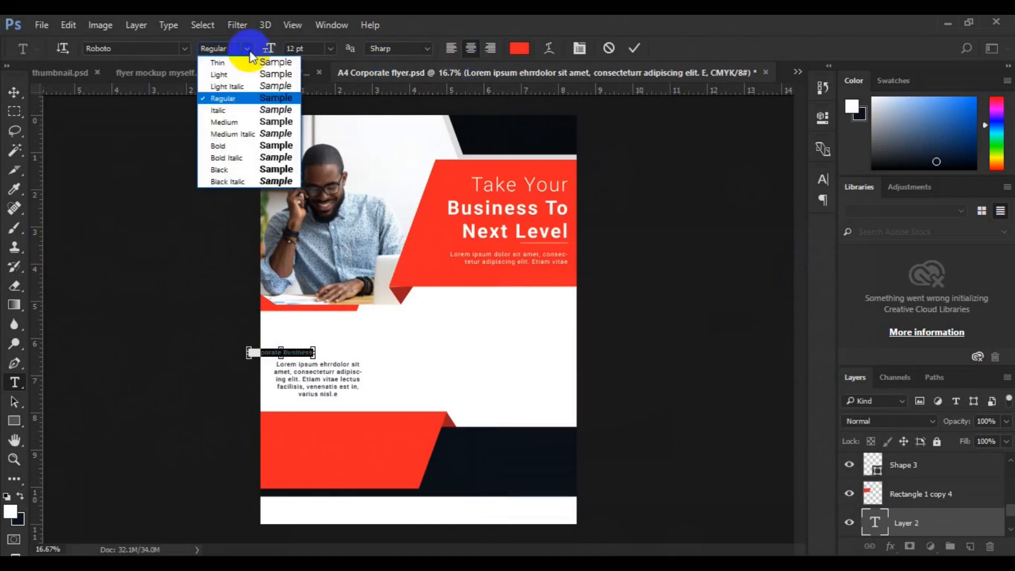
click(267, 145)
click(13, 91)
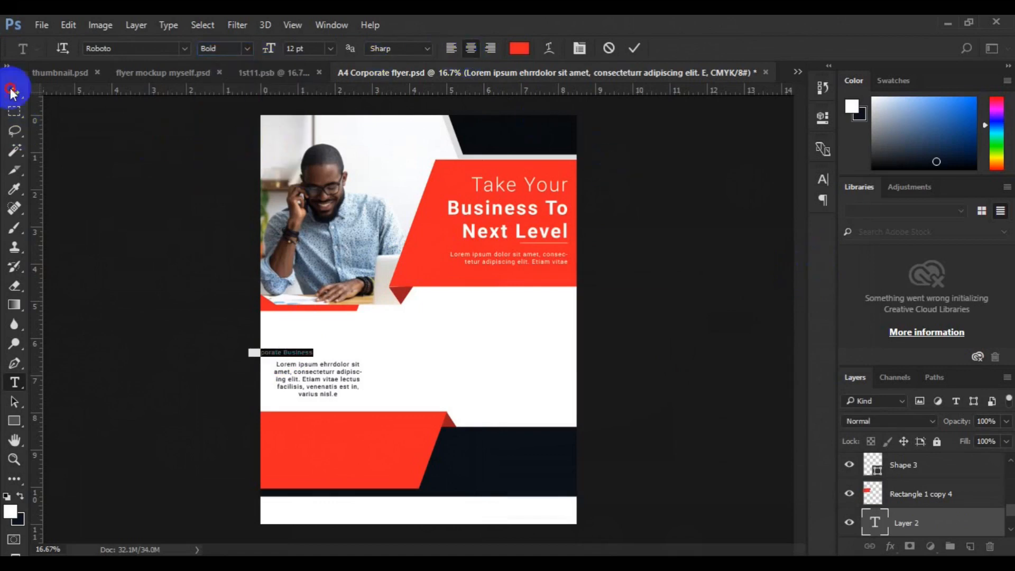
- Align the heading and the Lorem ipsum paragraph on their horizontal centres and nudge the pair slightly sideways
click(1011, 527)
ctrl+click(976, 527)
click(372, 51)
key(ctrl+t)
drag(291, 382, 302, 386)
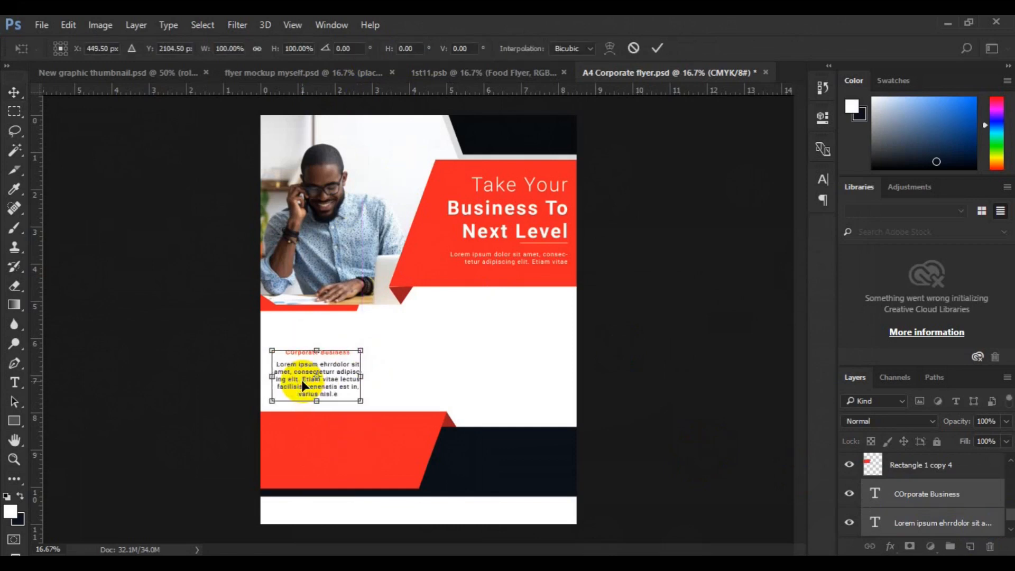
key(Return)
- Correct the capitalisation of the red heading so it reads "Corporate Business"
click(903, 495)
click(14, 382)
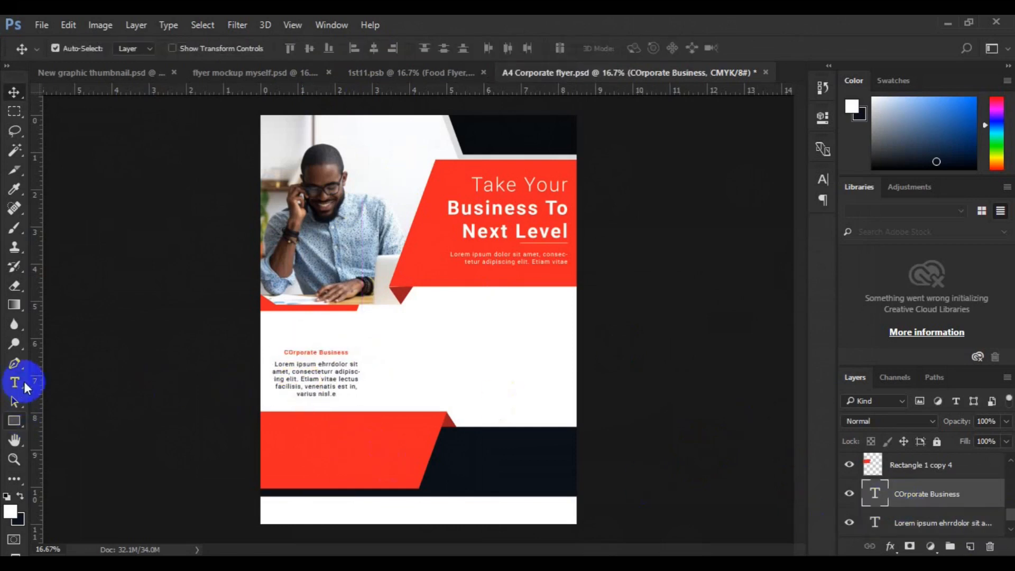
click(297, 353)
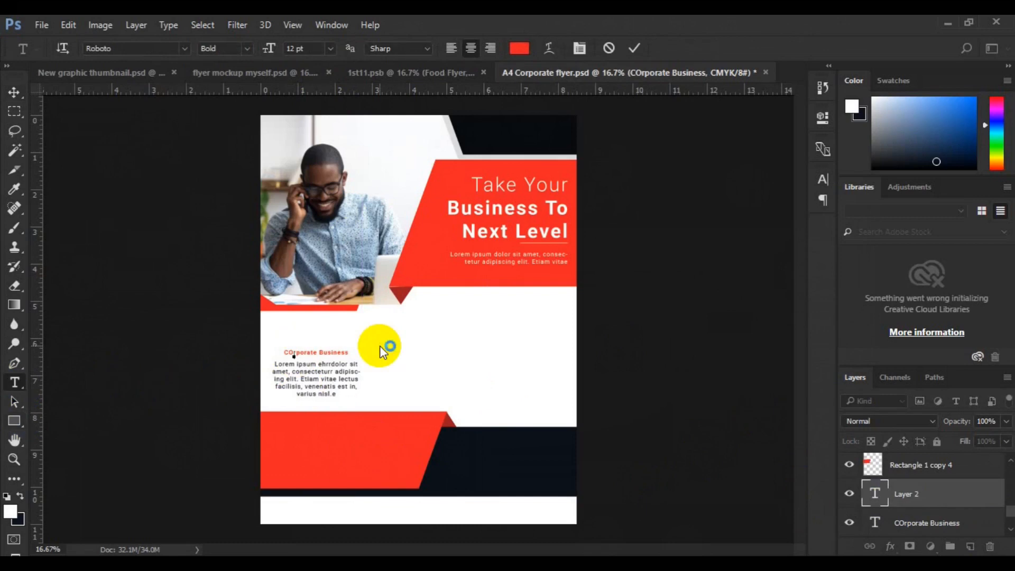
click(15, 93)
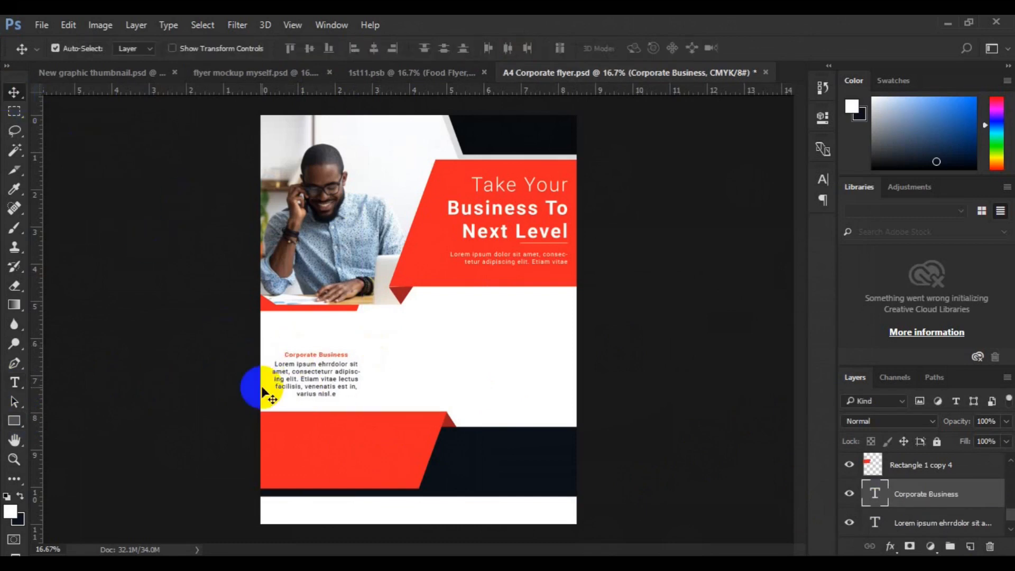
- Draw a borderless red square of about 174 px just above the Corporate Business heading
key(u)
click(136, 49)
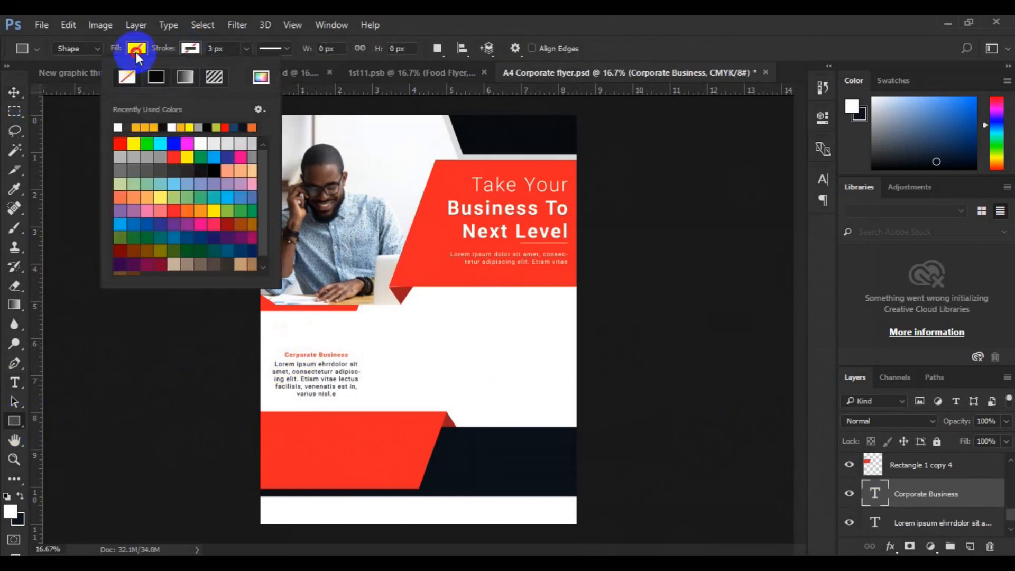
click(75, 141)
drag(291, 329, 312, 350)
key(v)
- Group the heading with its paragraph, centre the red square horizontally over the group and move it up slightly
scroll(946, 499, down, 1)
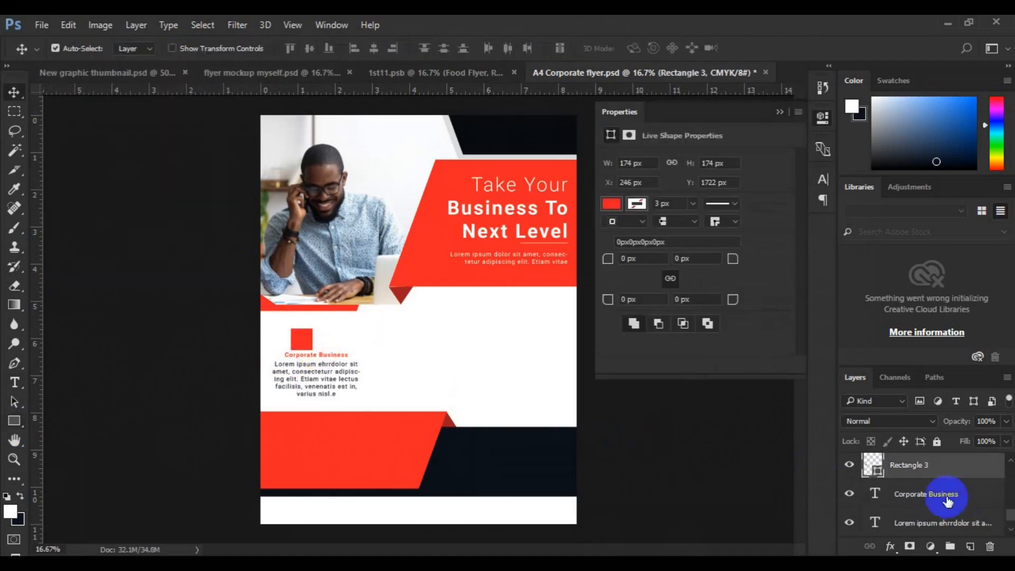
click(946, 500)
shift+click(930, 522)
key(ctrl+g)
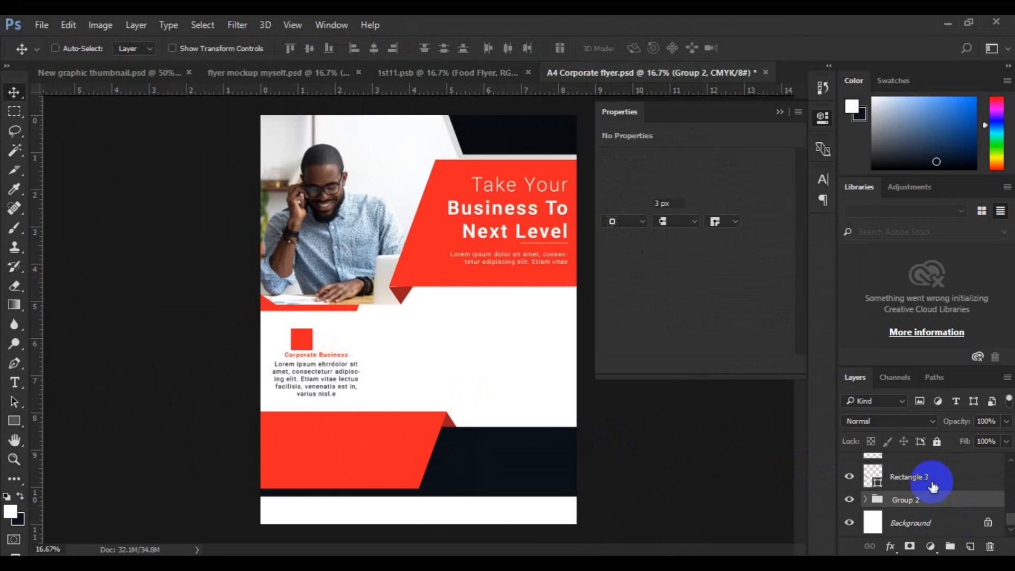
ctrl+click(933, 486)
click(373, 51)
drag(316, 341, 319, 337)
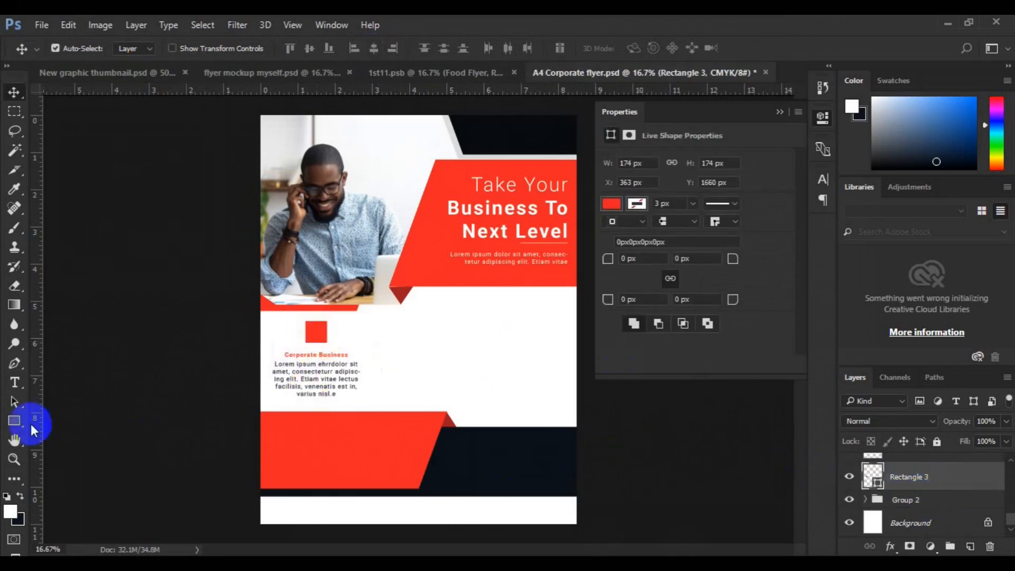
- Draw a white radiation-symbol custom shape on a new layer inside the red square
click(15, 420)
click(63, 494)
click(582, 45)
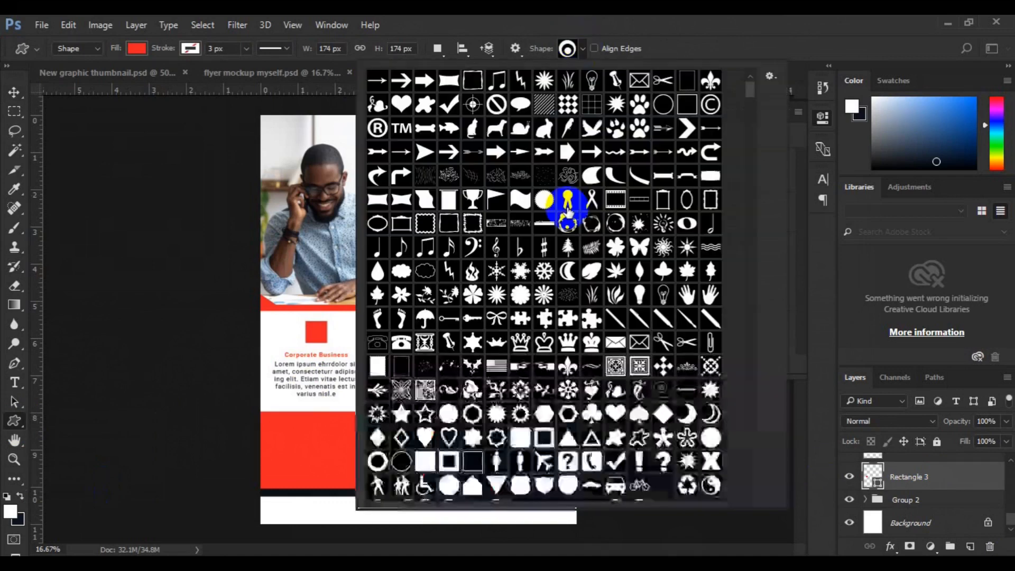
drag(759, 84, 752, 99)
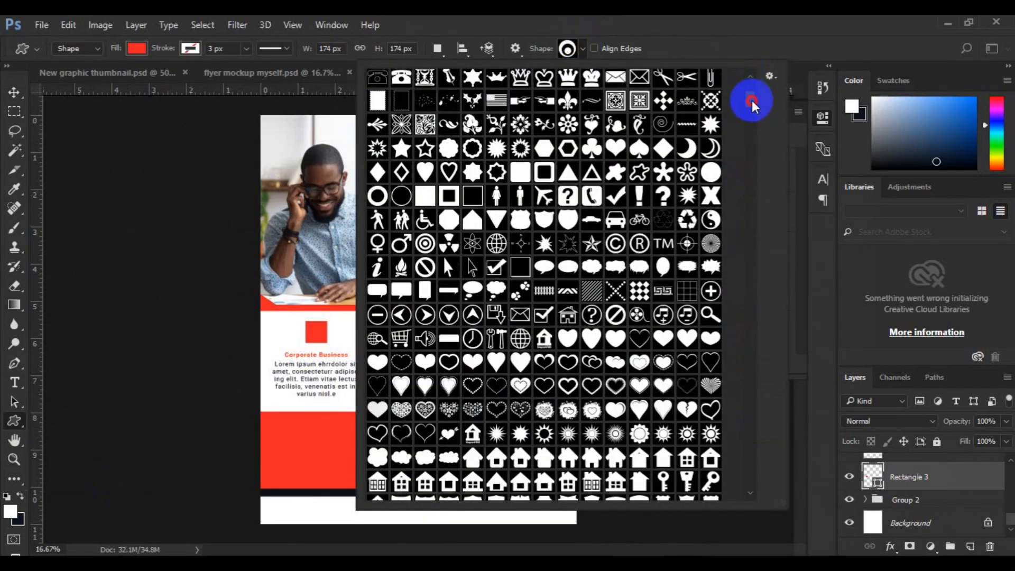
click(446, 245)
click(970, 546)
click(138, 51)
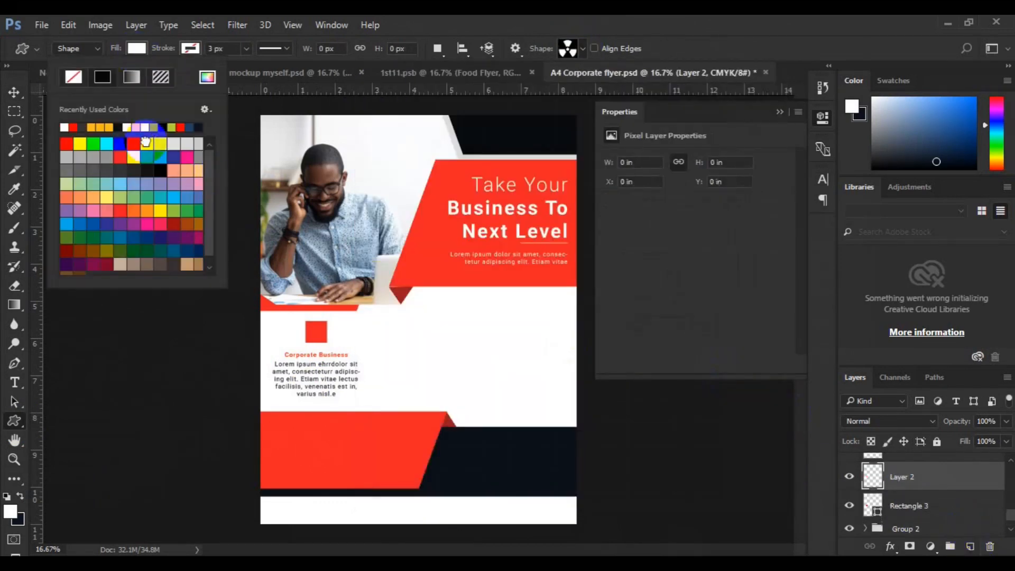
click(146, 141)
click(317, 337)
drag(324, 340, 328, 342)
key(v)
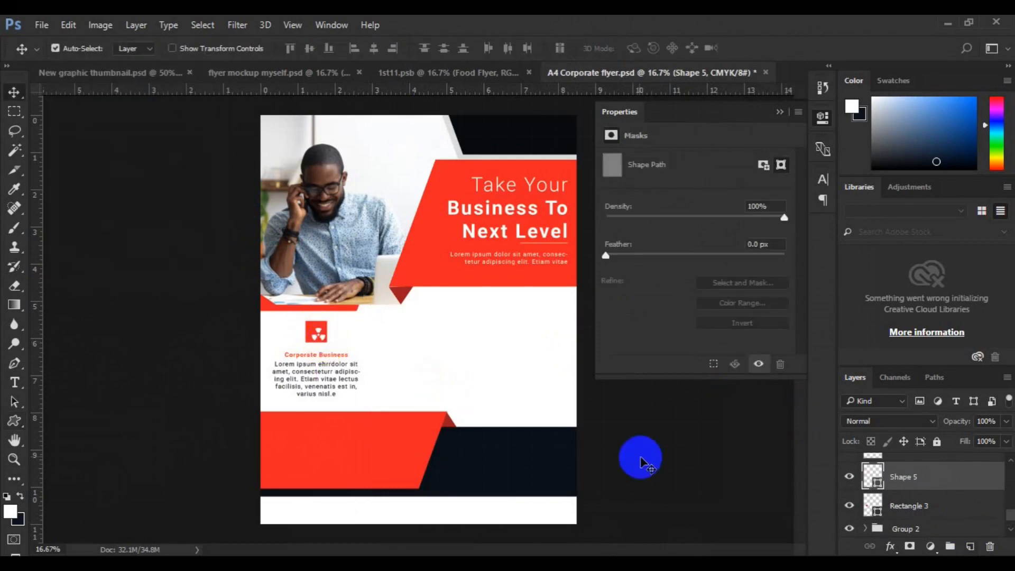
- Group the radiation symbol and its square as Icon, and combine it with the heading and paragraph in one group
shift+click(922, 505)
key(ctrl+g)
double_click(902, 483)
key(Escape)
- Duplicate the icon-and-text block twice and place the copies to form a row of three evenly spaced columns
key(ctrl+j)
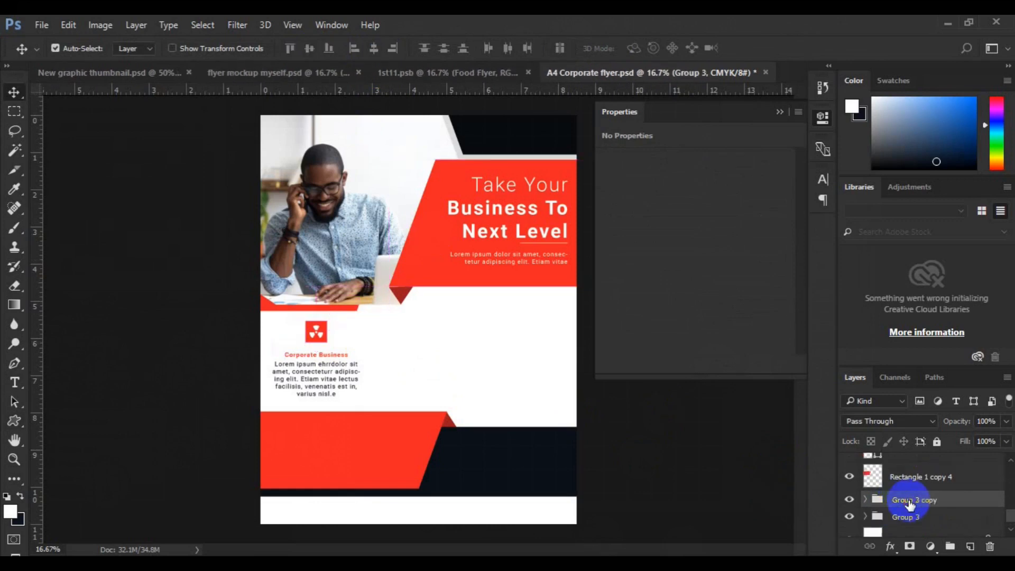
key(ctrl+t)
drag(346, 375, 550, 376)
key(Return)
key(ctrl+j)
key(ctrl+t)
key(Return)
- Group the three icon-and-text blocks and centre the group horizontally on the page
shift+click(919, 518)
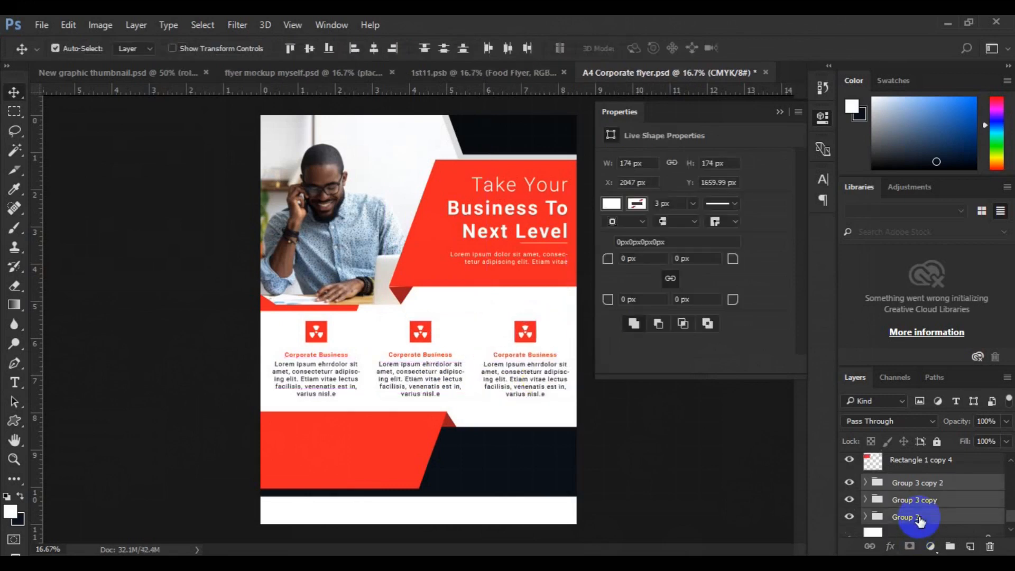
key(ctrl+g)
key(ctrl+a)
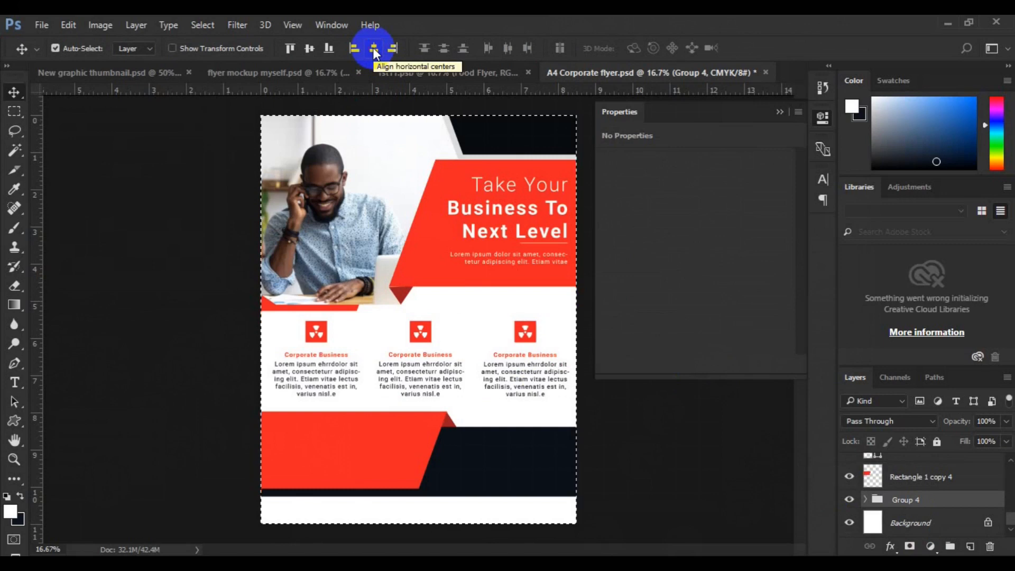
click(373, 48)
key(ctrl+d)
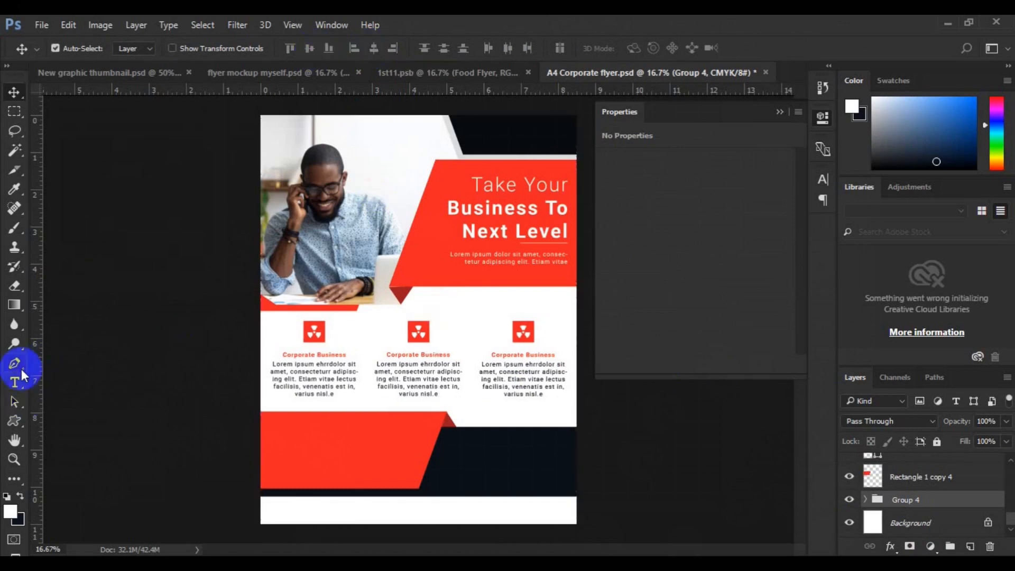
- Draw an unfilled rectangle of about 846 × 738 px with a 3 px stroke around the middle block, centred horizontally on the page
right_click(15, 420)
click(37, 419)
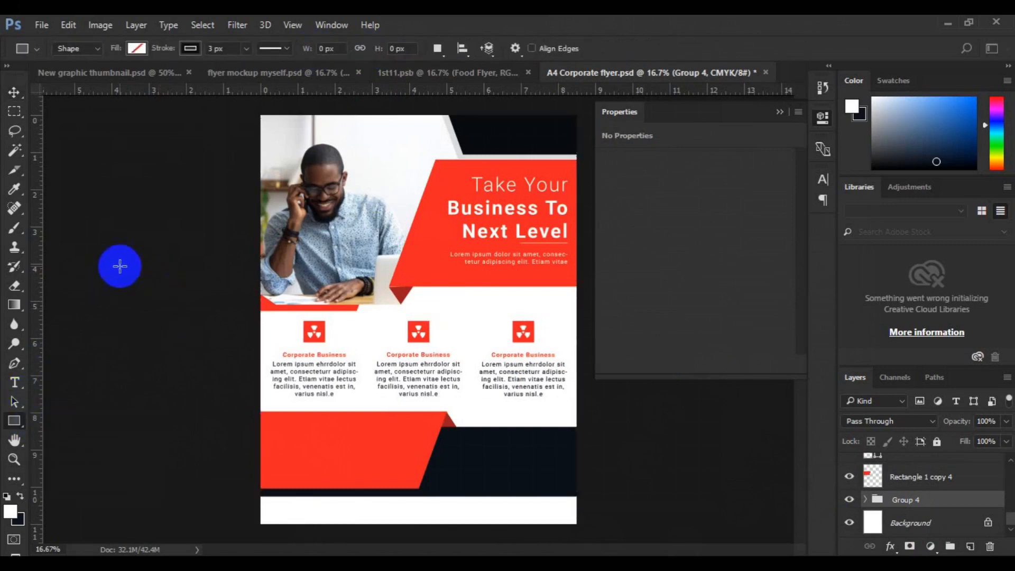
drag(365, 315, 469, 405)
key(v)
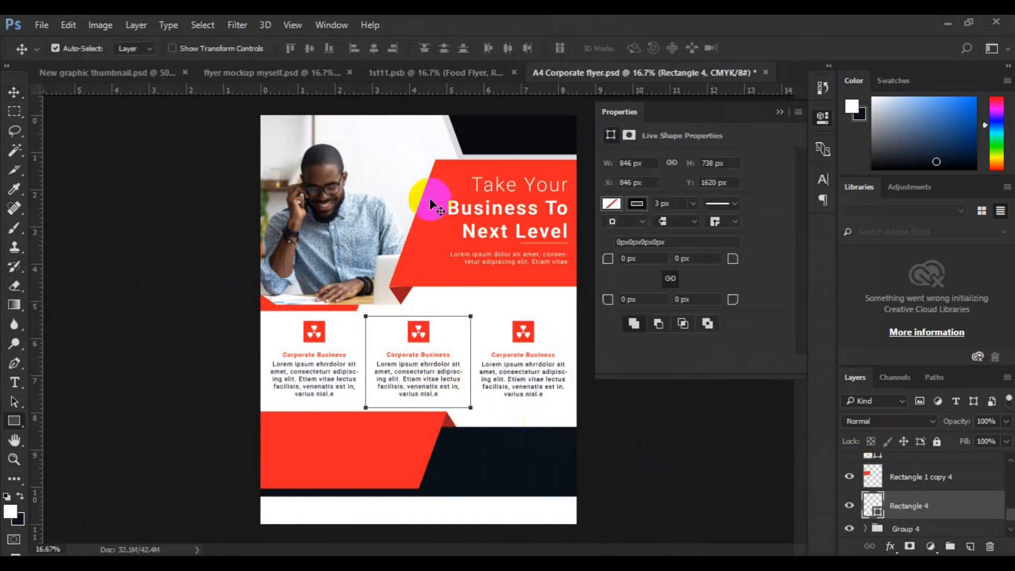
key(ctrl+a)
click(373, 48)
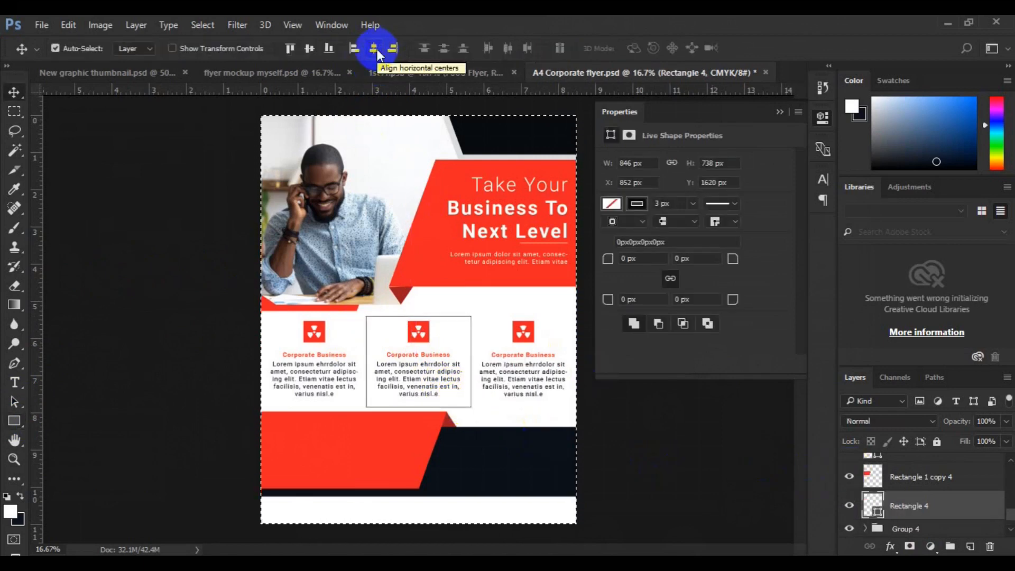
key(ctrl+d)
- Rasterize the Rectangle 4 outline around the middle block
ctrl+click(912, 527)
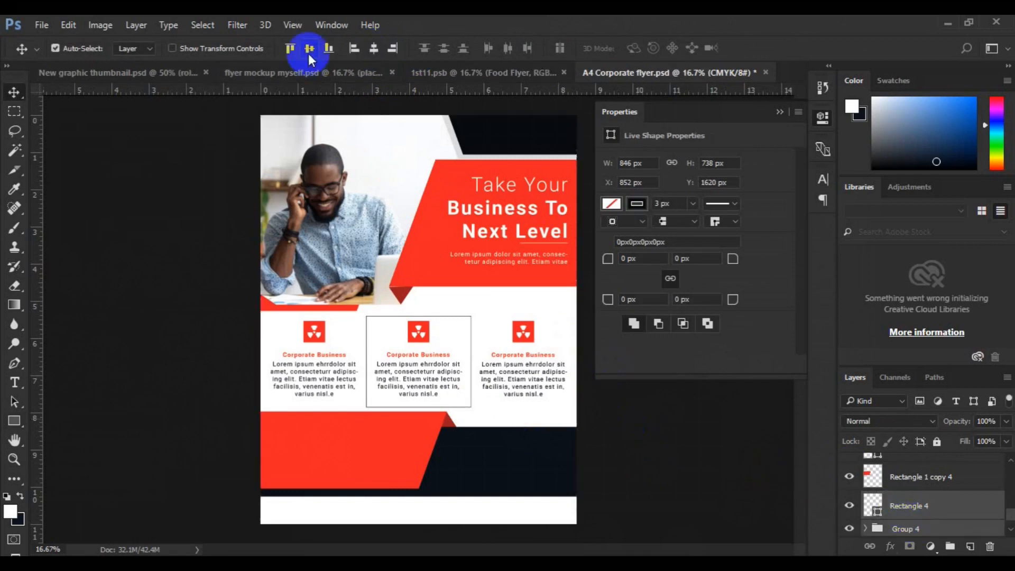
click(918, 511)
right_click(918, 511)
click(770, 254)
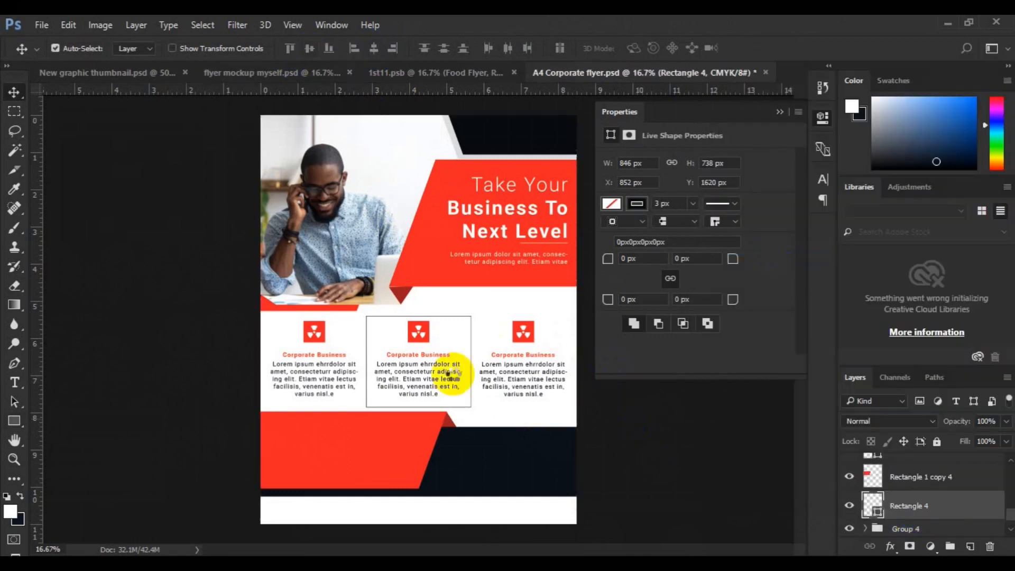
- Delete the outline's upper and lower edges so only two vertical divider lines remain between the three columns
click(15, 111)
drag(284, 295, 590, 321)
key(Delete)
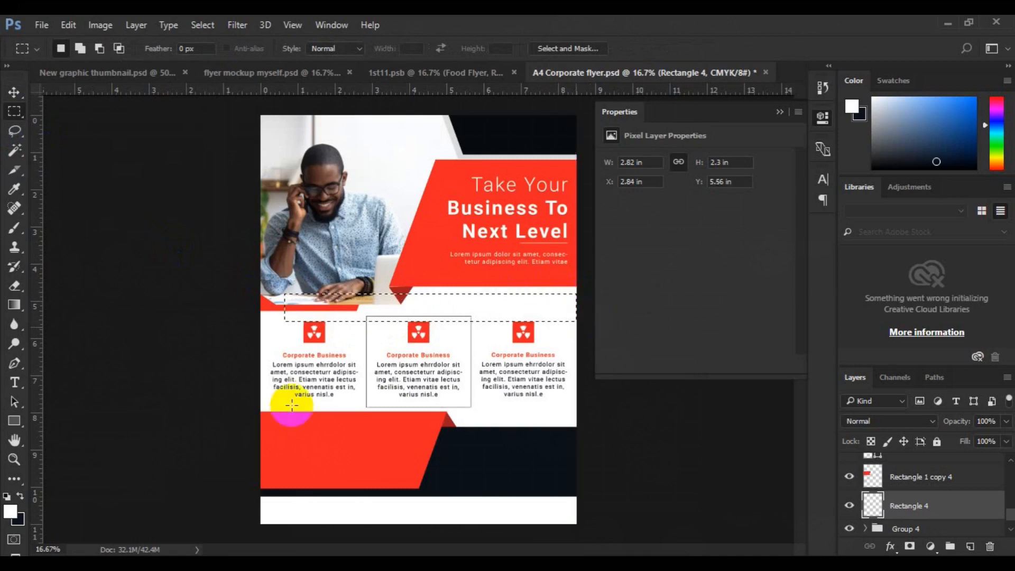
drag(260, 396, 576, 412)
key(v)
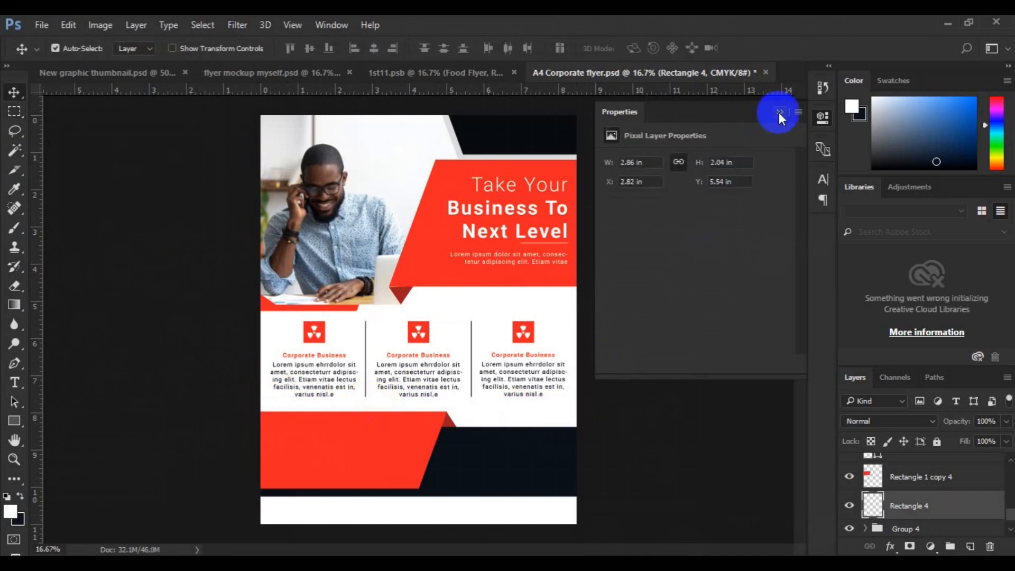
- Recolour the middle block's icon square with the dark red sampled from the folded triangle under the header panel
click(779, 113)
key(ctrl+plus)
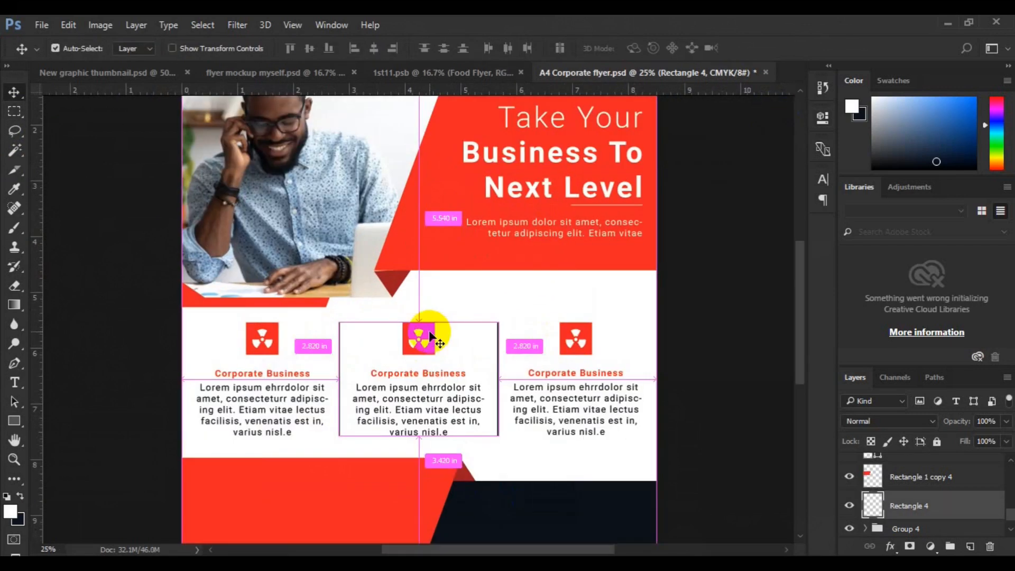
click(428, 331)
click(395, 285)
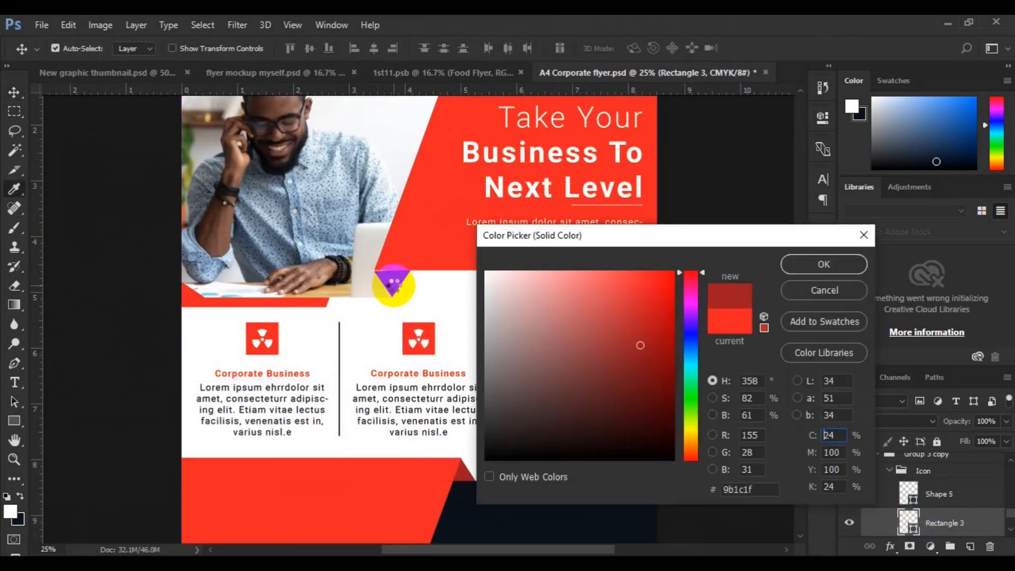
click(791, 267)
- Add the white, bold, right-aligned heading "About Our Company" above Rectangle 2 and place it near the navy band's upper right corner
key(space)
drag(458, 502, 463, 367)
click(499, 422)
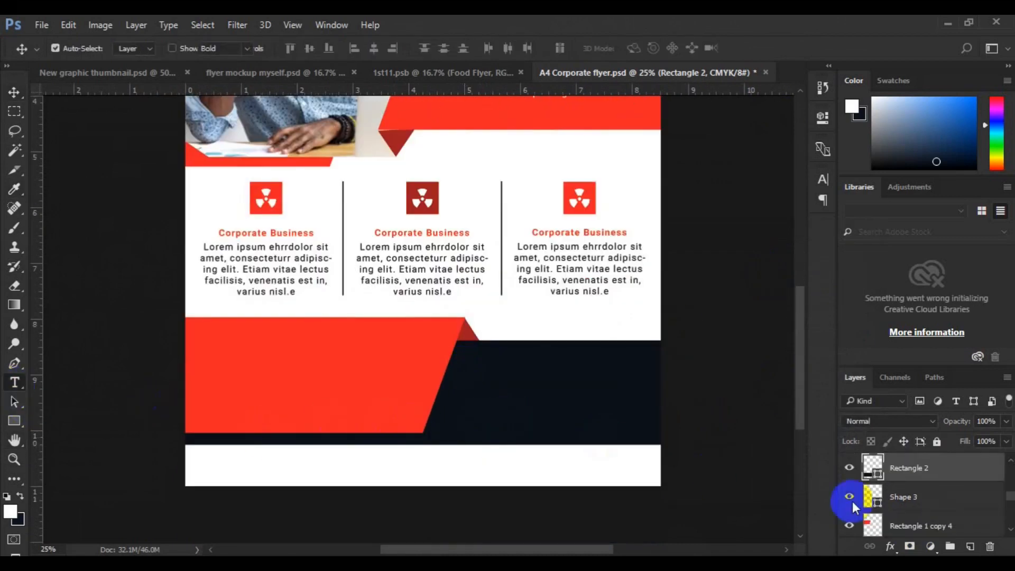
click(969, 546)
key(t)
click(476, 383)
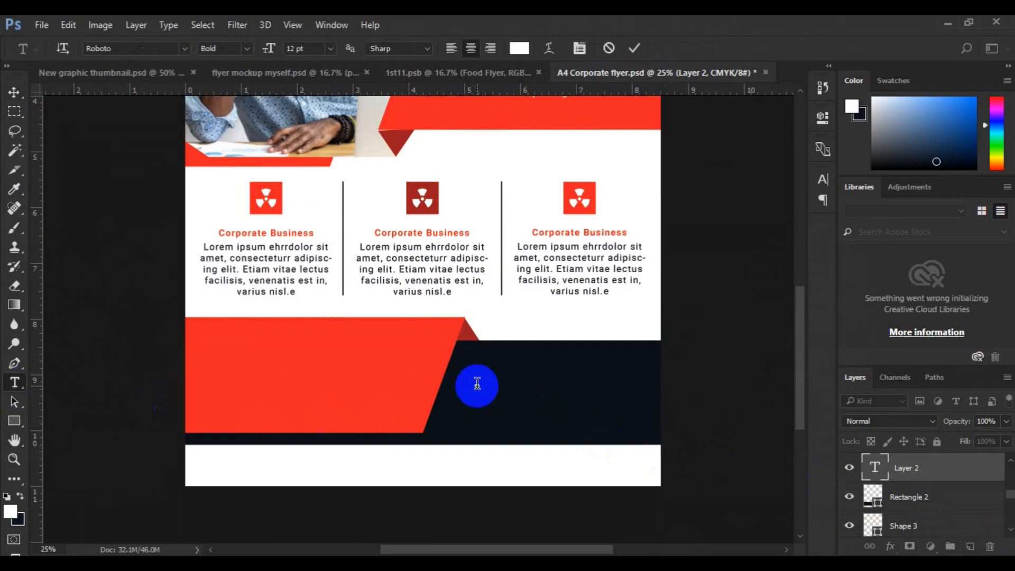
text(About Our Company)
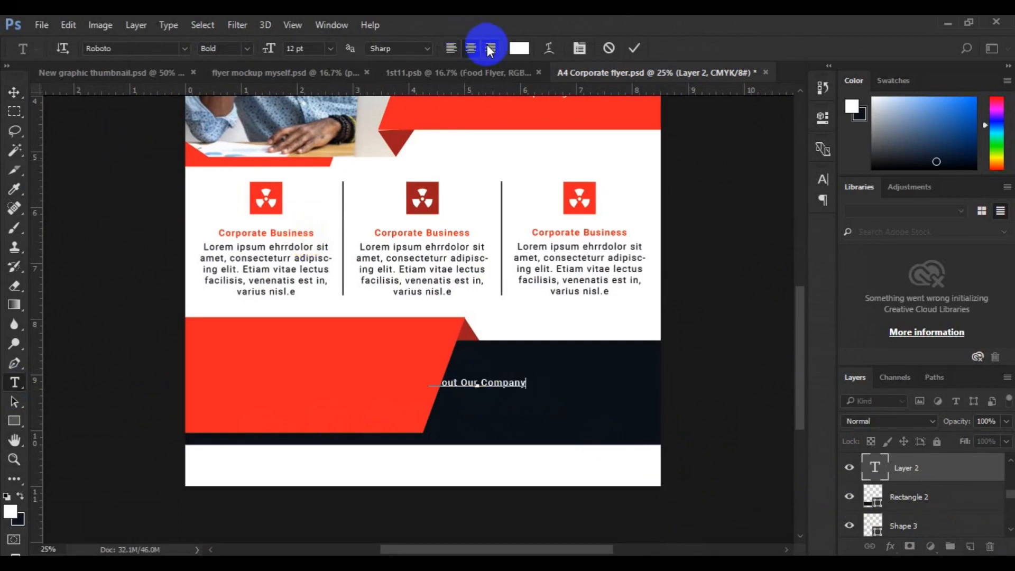
key(ctrl+Return)
key(v)
drag(442, 381, 614, 370)
- Create a text box below the About Our Company heading and fill it with a right-aligned 12 pt Lorem ipsum paragraph in Roboto Regular
click(901, 495)
click(14, 382)
click(453, 385)
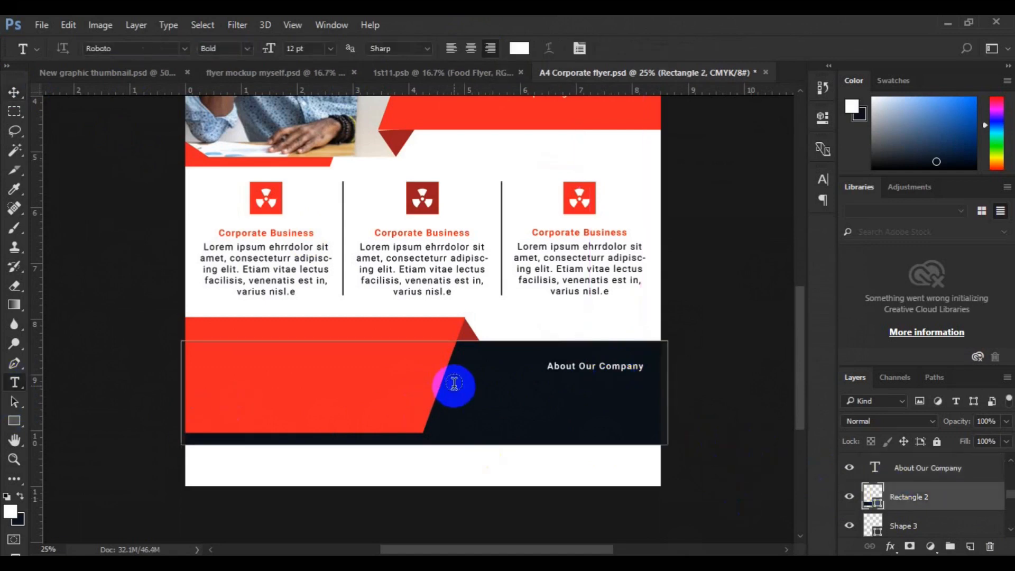
drag(466, 385, 627, 432)
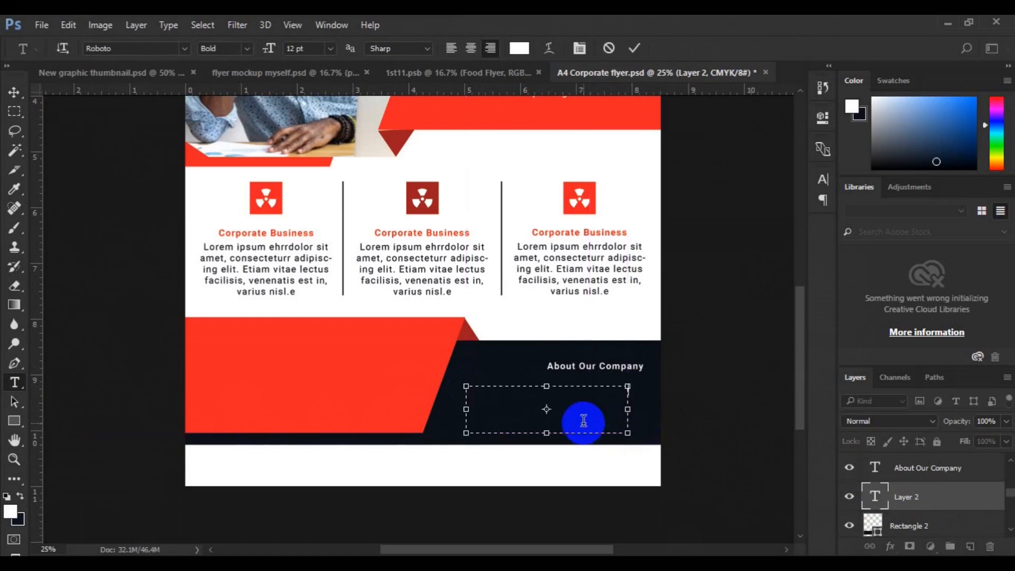
click(249, 49)
click(250, 98)
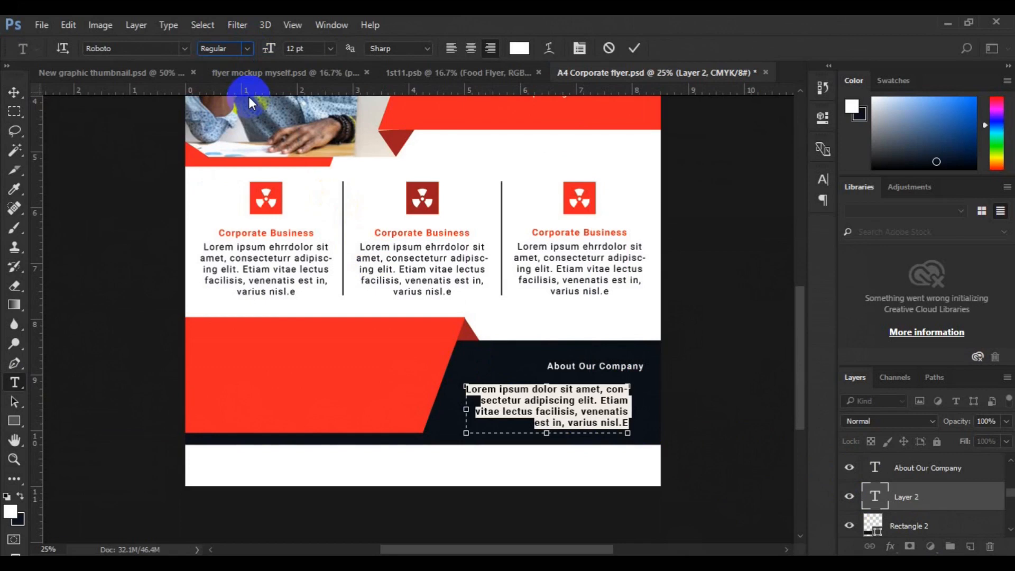